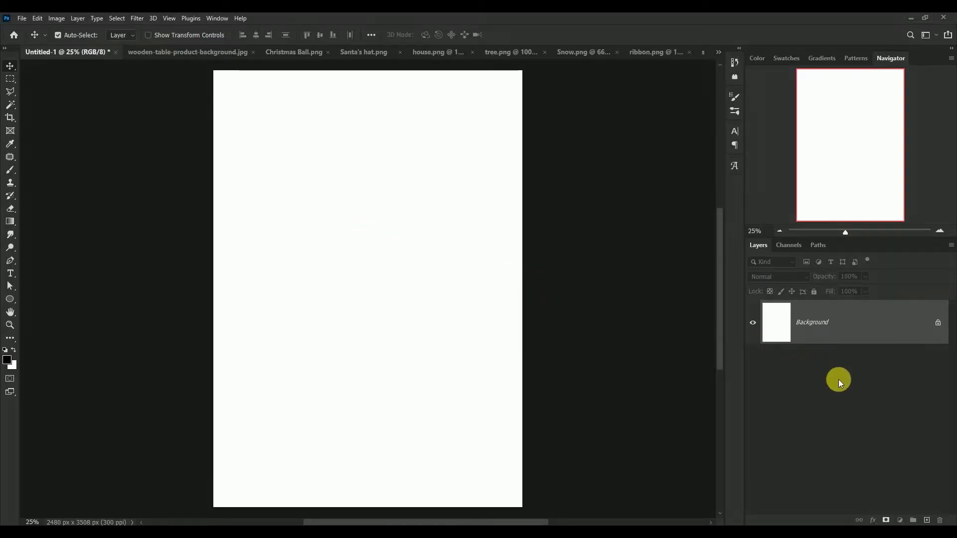
Step: Add a Gradient Fill layer and set its starting colour stop to near-white f5f7fa
left_click(906, 521)
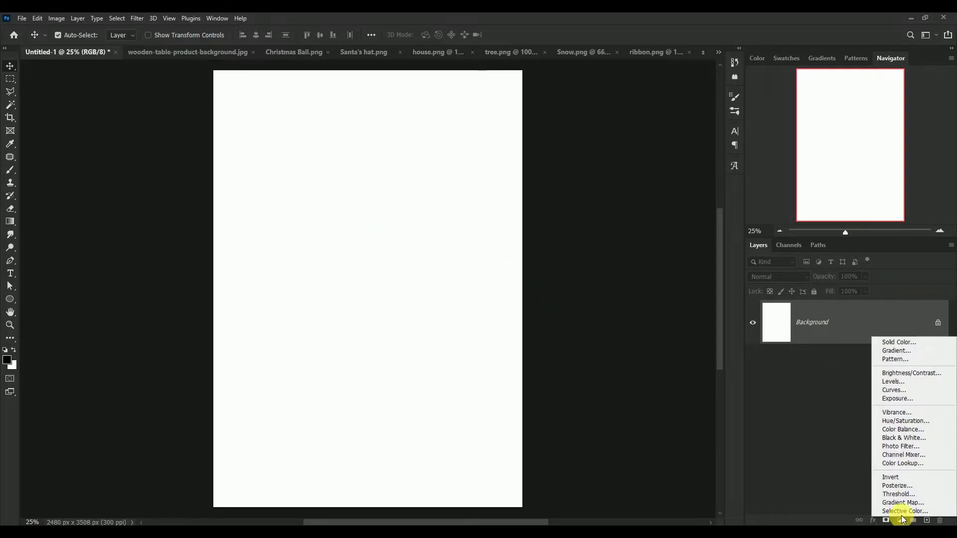
left_click(902, 352)
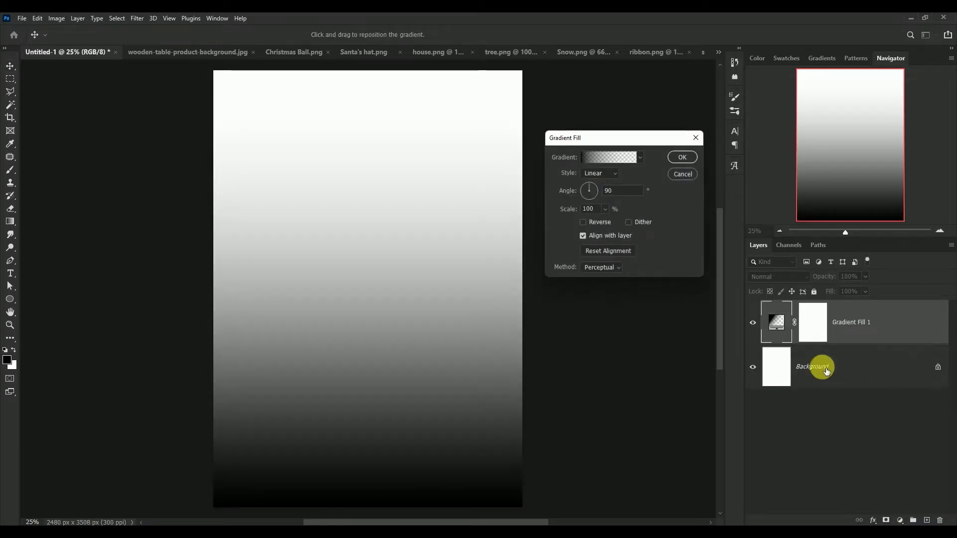
left_click(605, 158)
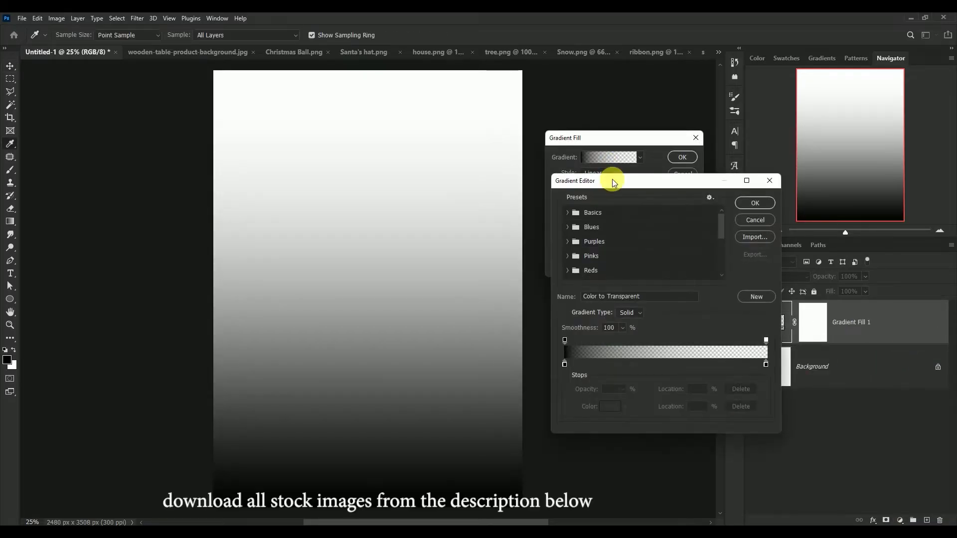
left_click(564, 364)
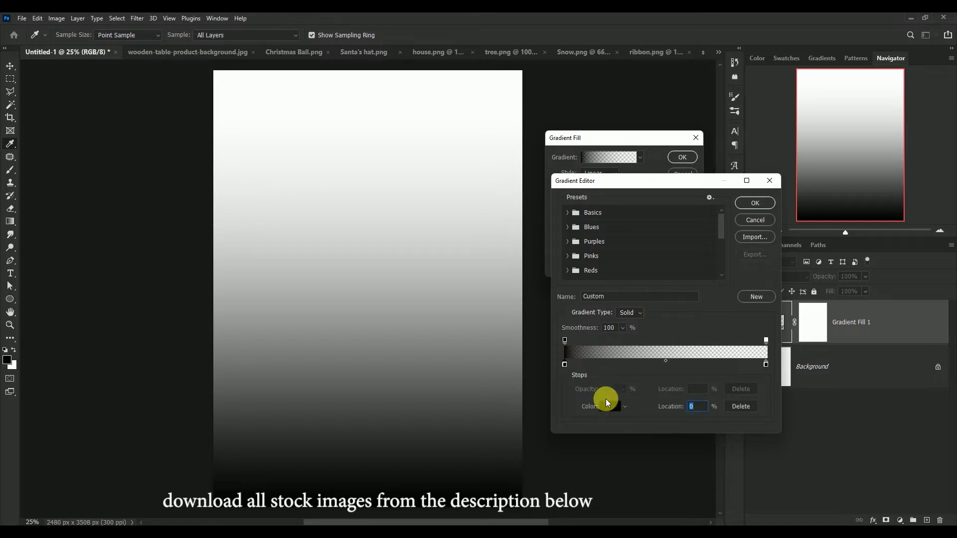
left_click(609, 406)
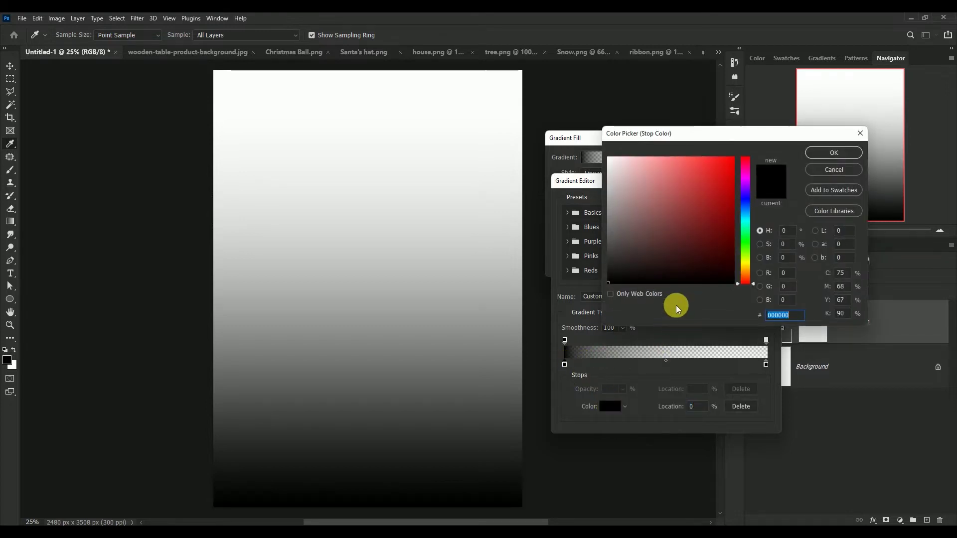
type("f")
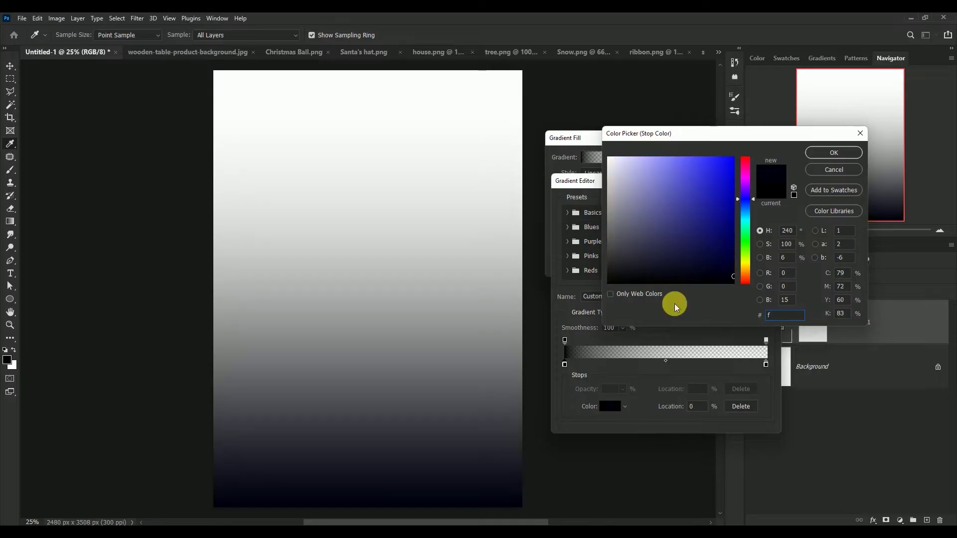
type("5")
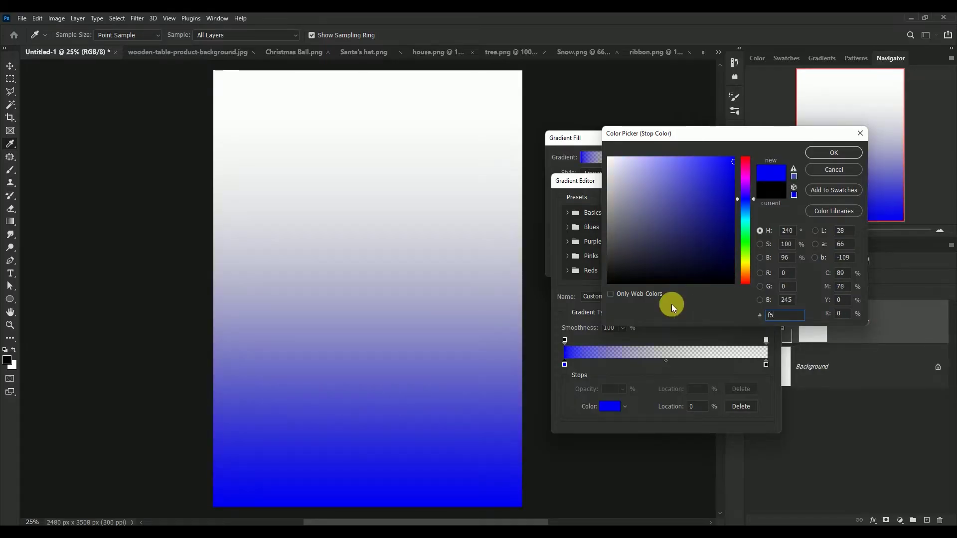
type("f7f")
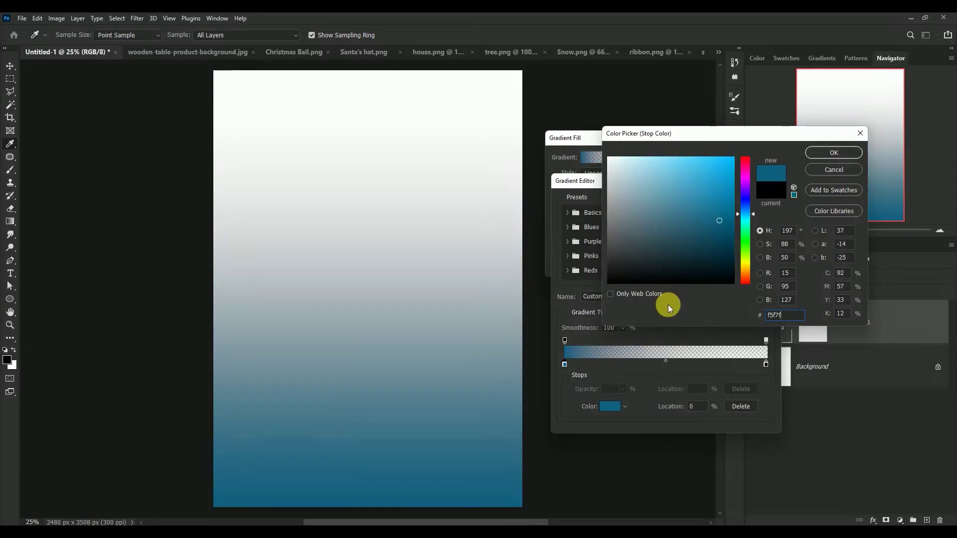
type("a")
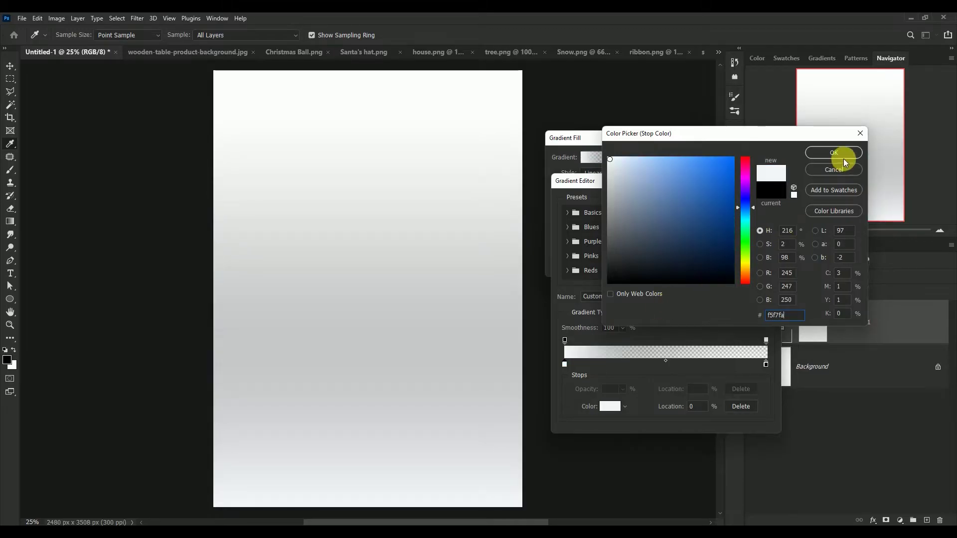
left_click(840, 152)
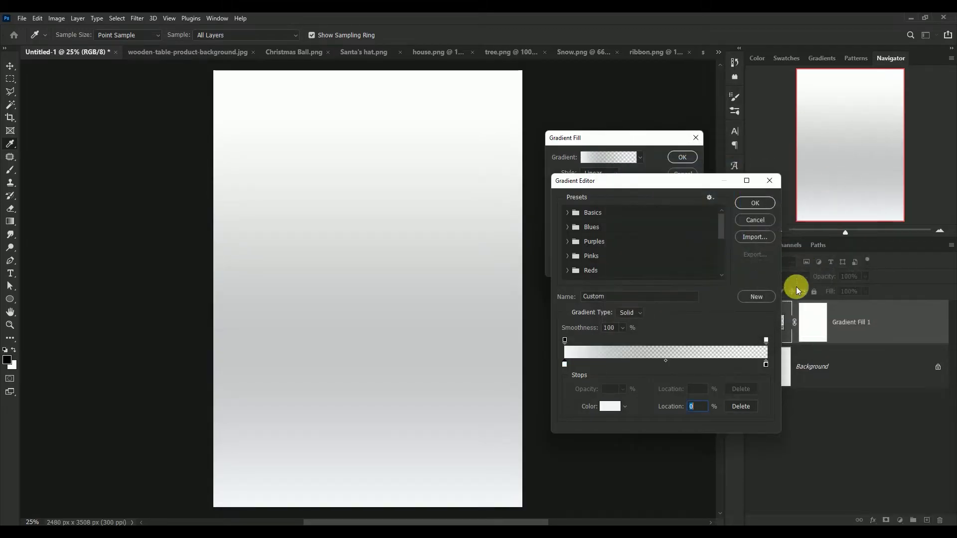
Step: Set the gradient's end stop to 100% opacity and colour c3cfe2
left_click(766, 365)
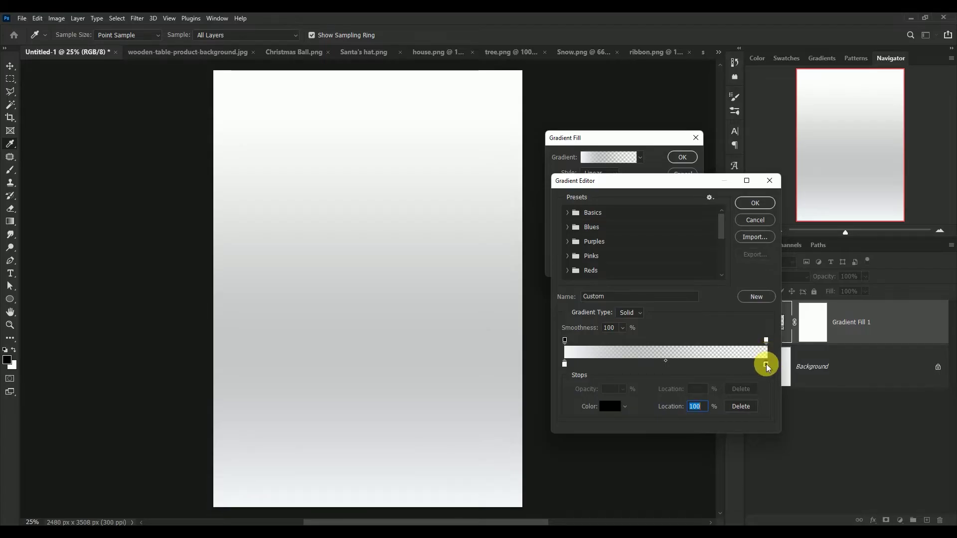
left_click(766, 340)
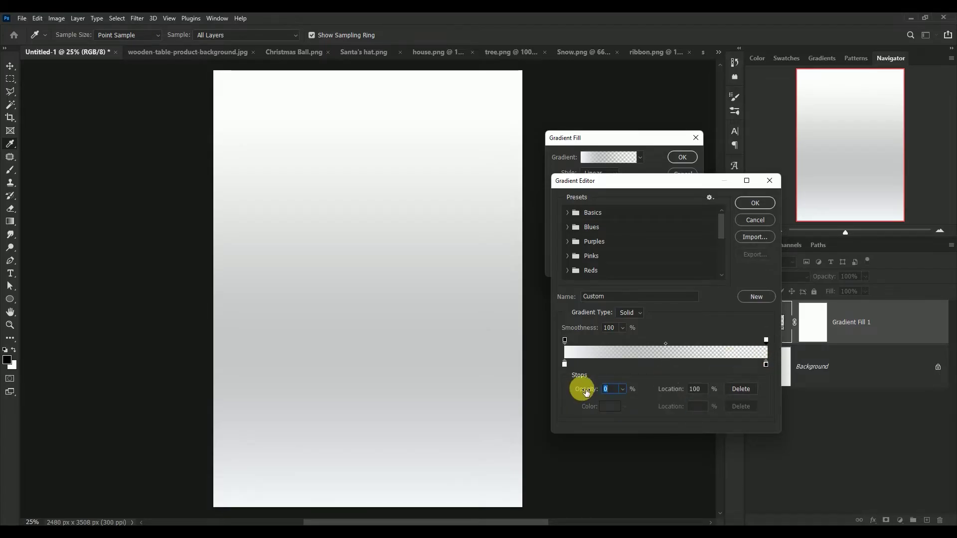
left_click_drag(586, 392, 658, 387)
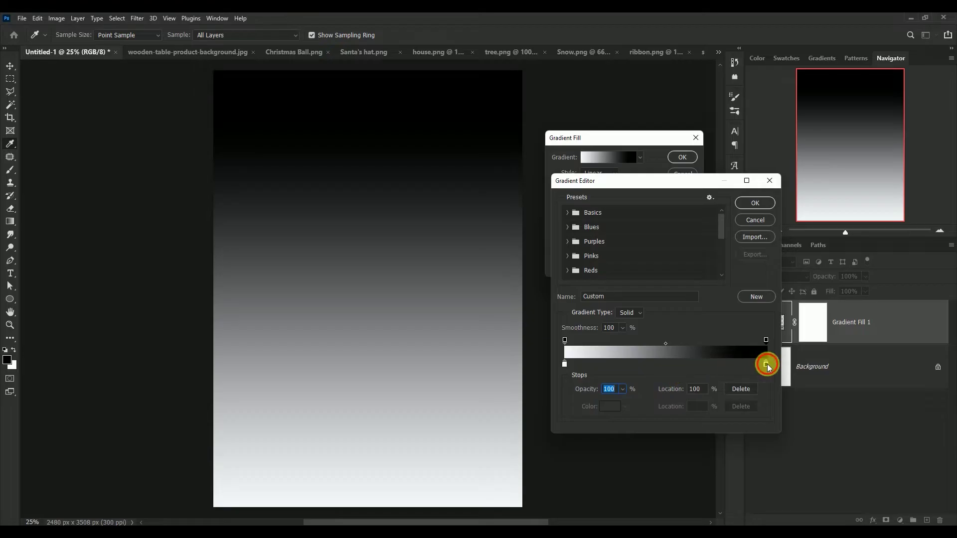
left_click(765, 364)
left_click(609, 406)
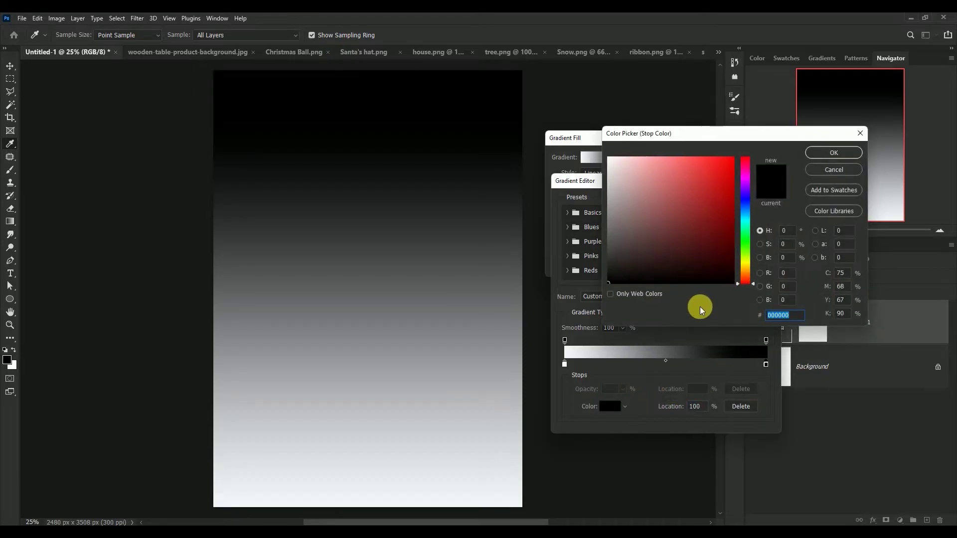
type("c3")
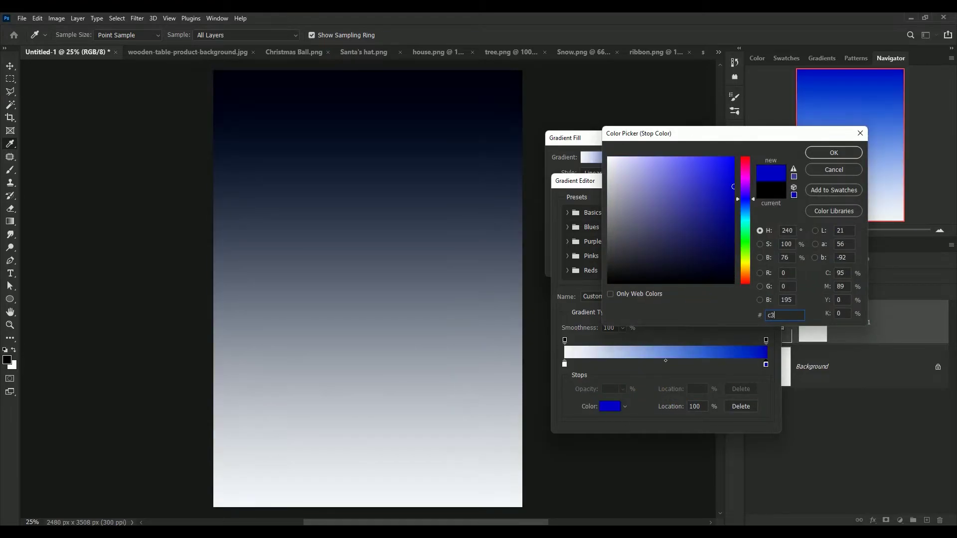
type("cf")
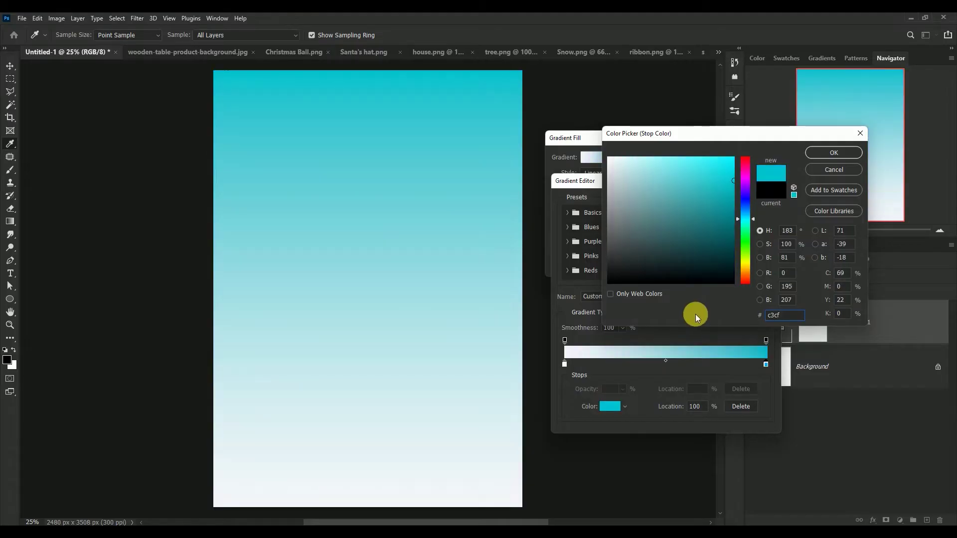
type("e2")
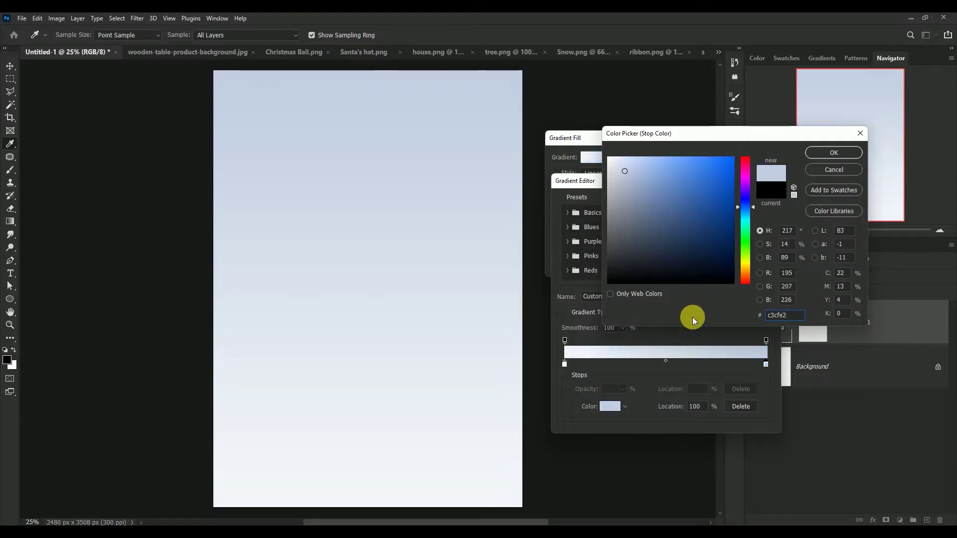
left_click(840, 152)
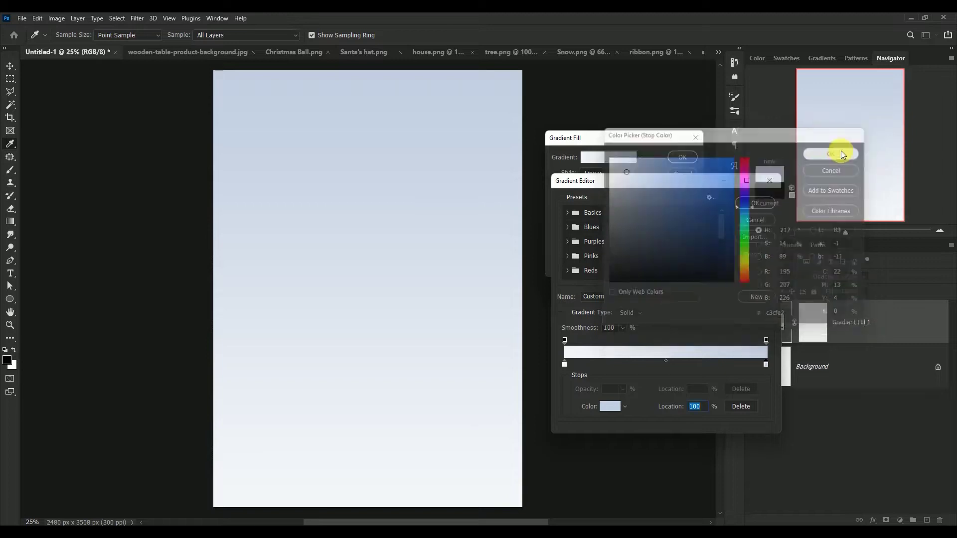
Step: Accept the edited gradient and switch the Gradient Fill style to Radial
left_click(756, 203)
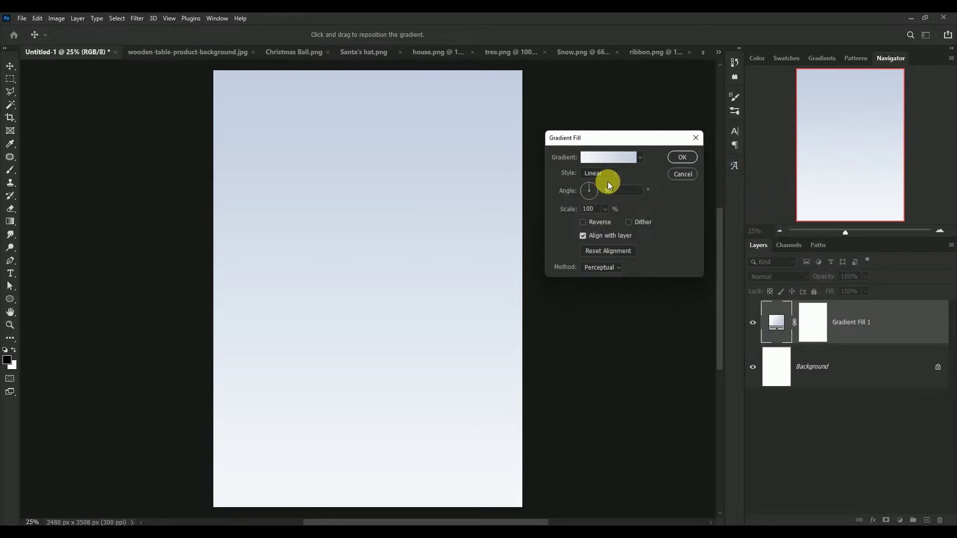
left_click(596, 172)
left_click(596, 188)
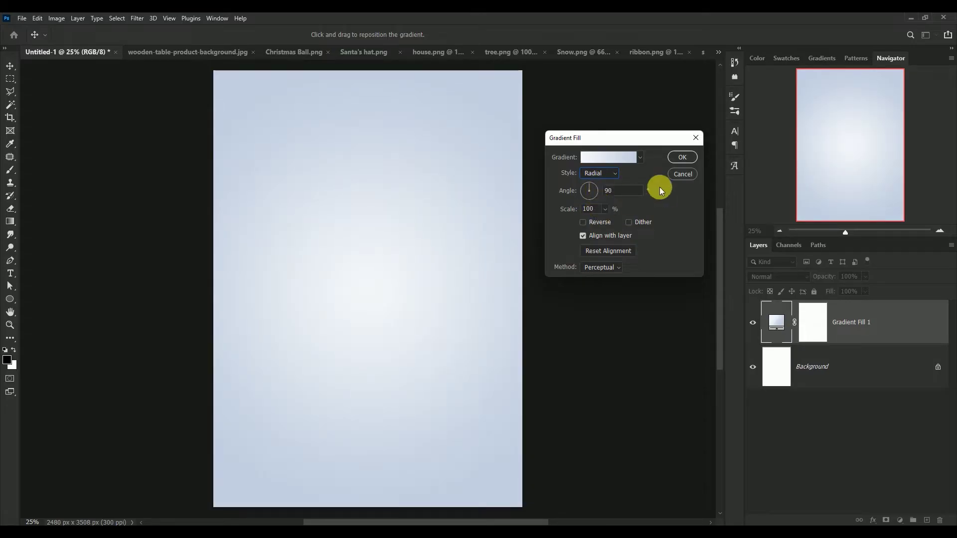
left_click(687, 157)
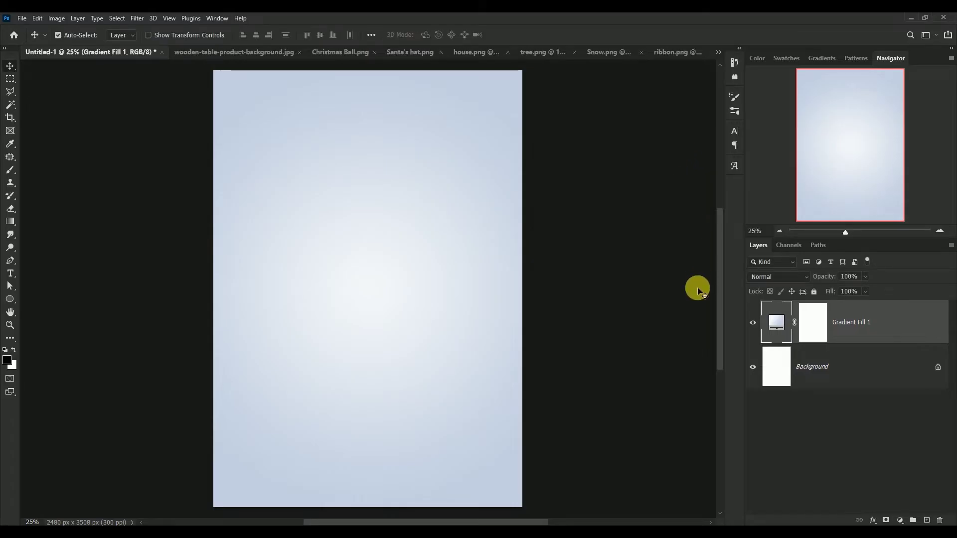
left_click(753, 324)
Step: Bring the wooden-table photo into the poster and convert it to a smart object
left_click(250, 54)
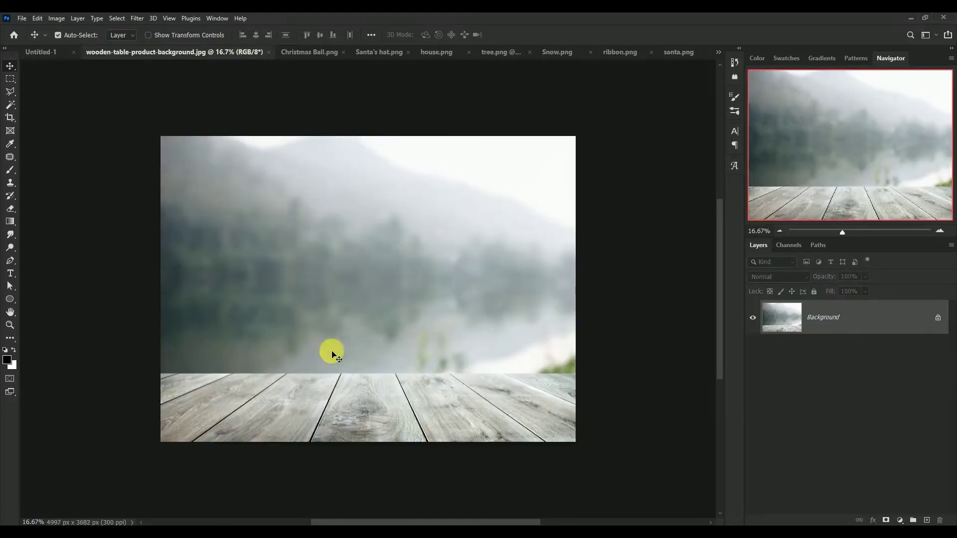
scroll(229, 235, "up", 1)
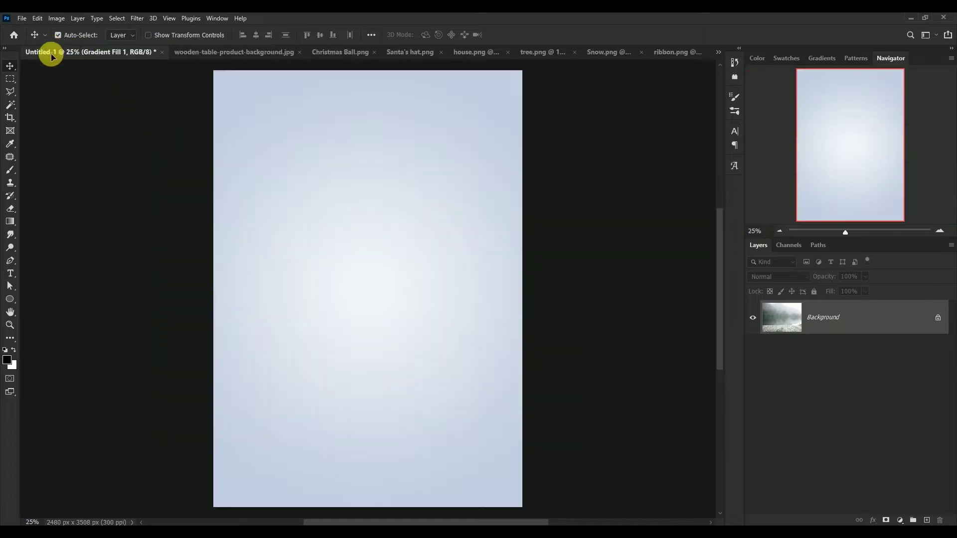
left_click_drag(57, 49, 356, 329)
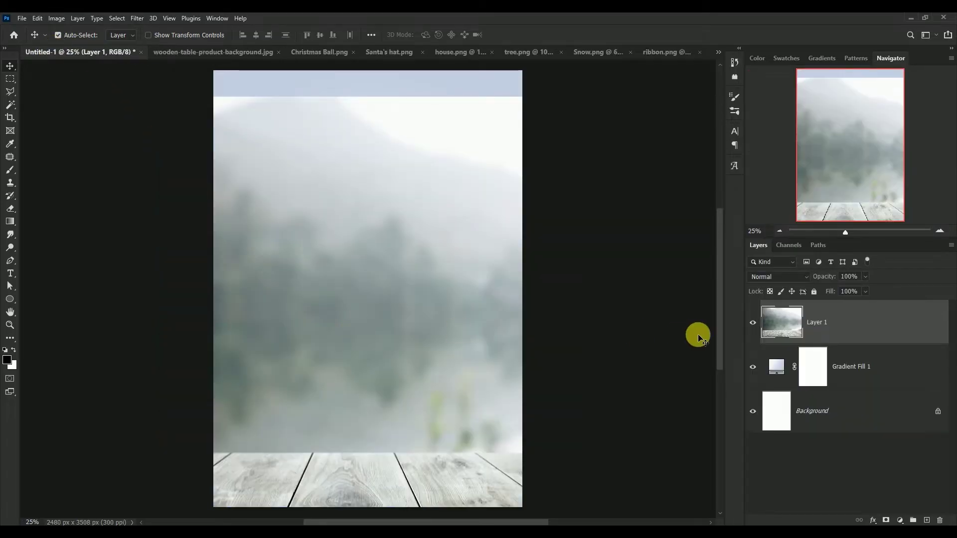
right_click(850, 321)
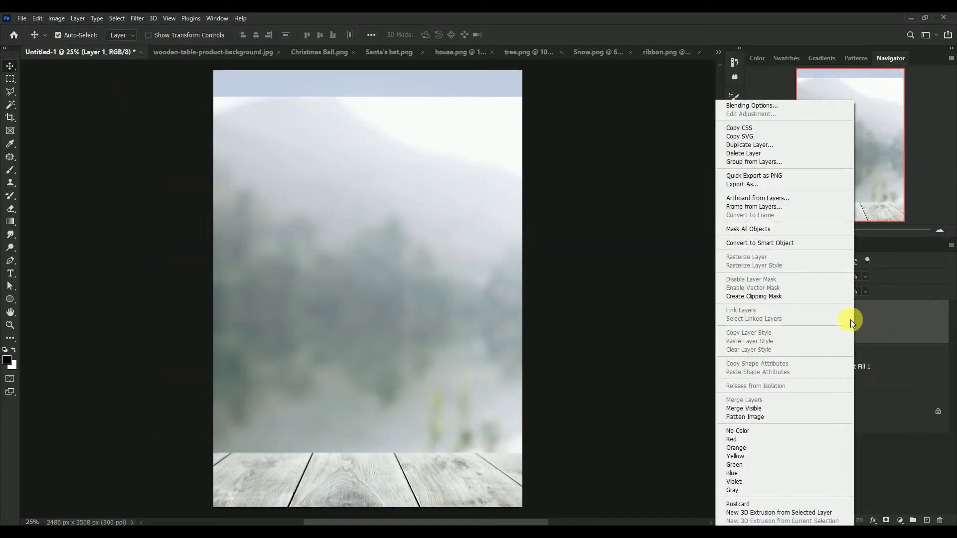
left_click(809, 243)
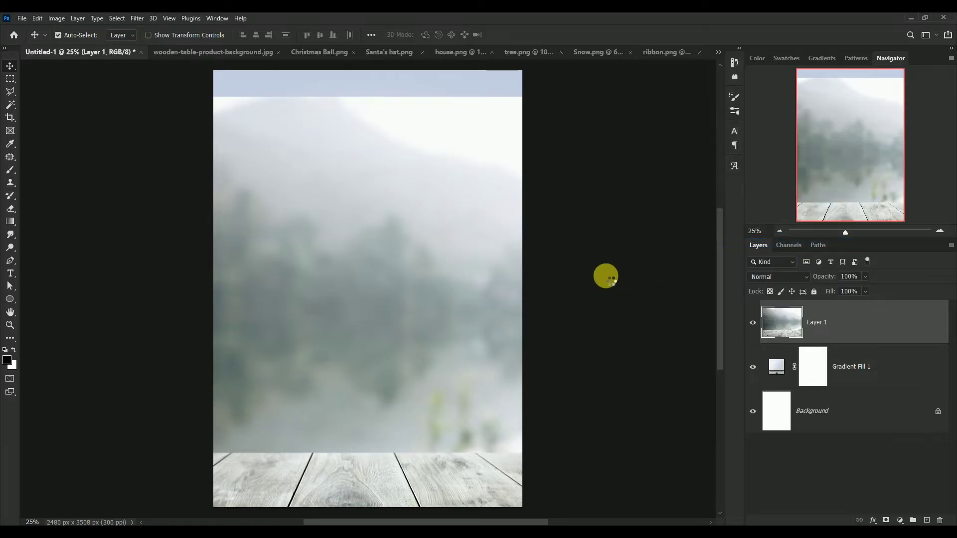
Step: Scale the table photo to about 52% and centre it along the bottom half
key("ctrl+t")
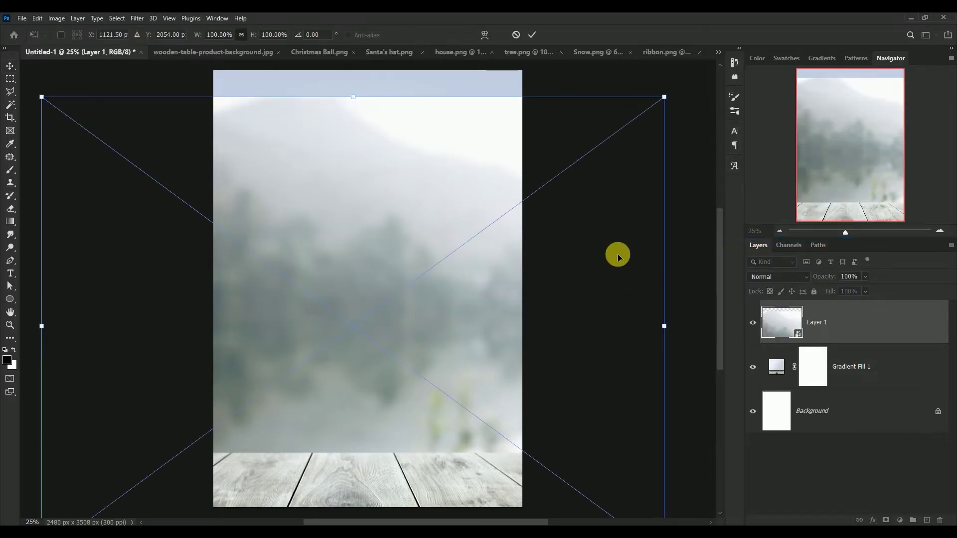
left_click_drag(659, 103, 341, 280)
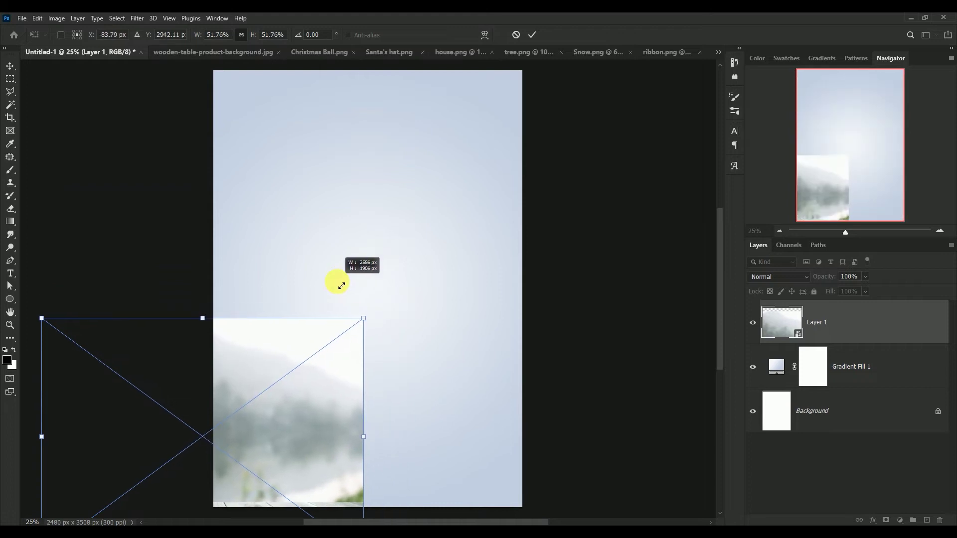
left_click_drag(299, 377, 462, 336)
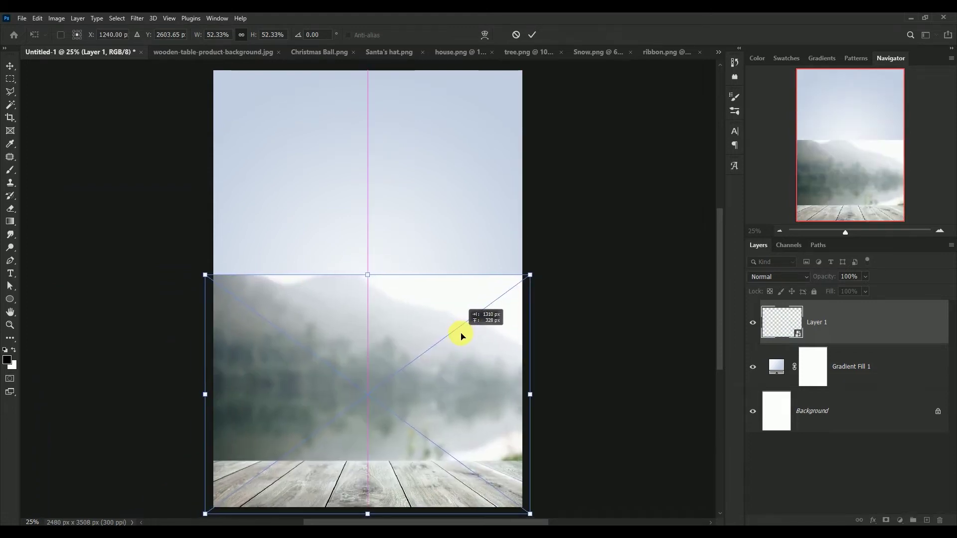
key("Return")
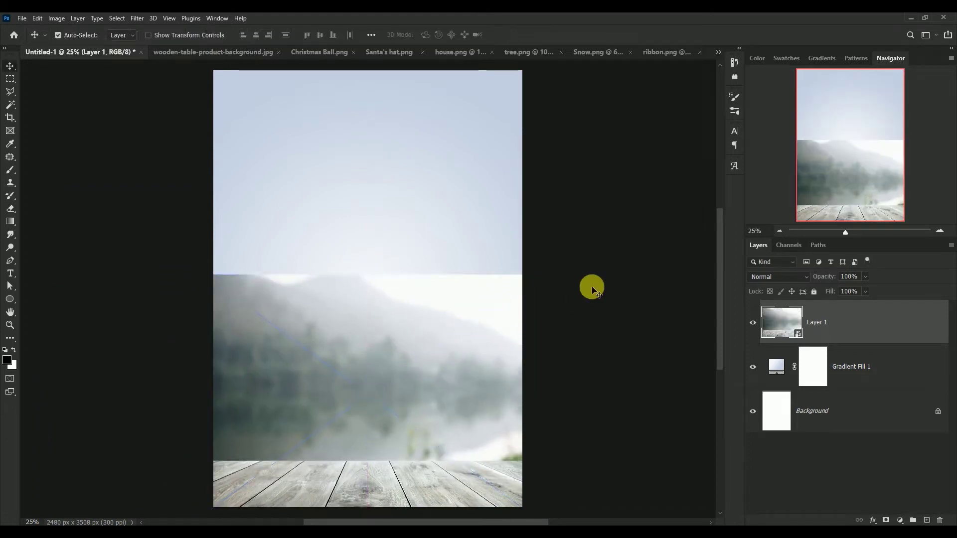
Step: Close the wooden-table photo document and turn off layer auto-select
left_click(202, 55)
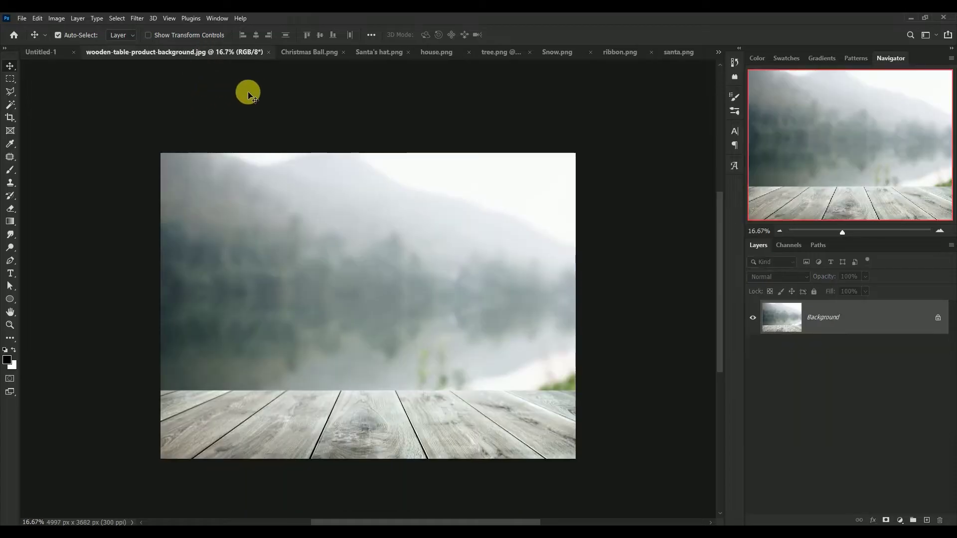
left_click(269, 52)
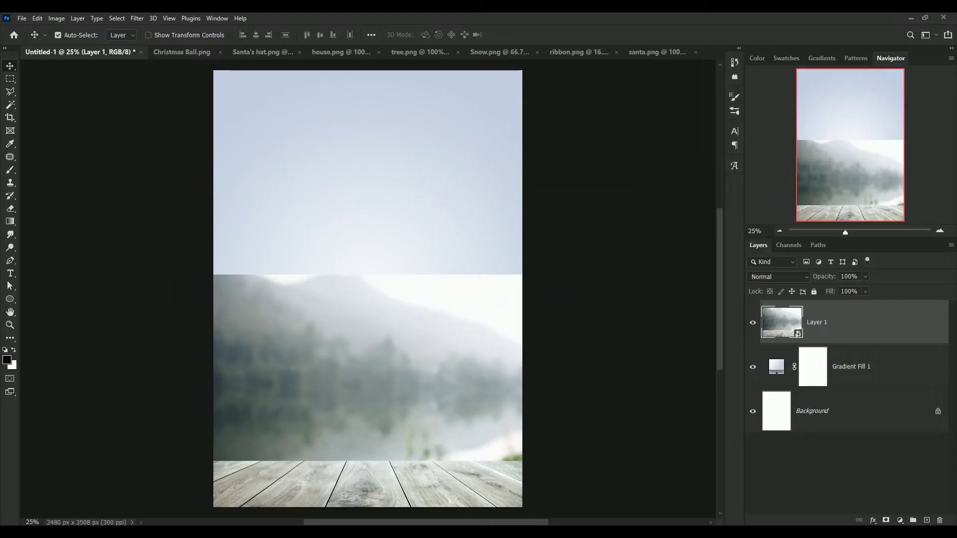
left_click(58, 35)
Step: Nudge the table photo up and enlarge it to about 63% by 57%
left_click_drag(372, 359, 375, 352)
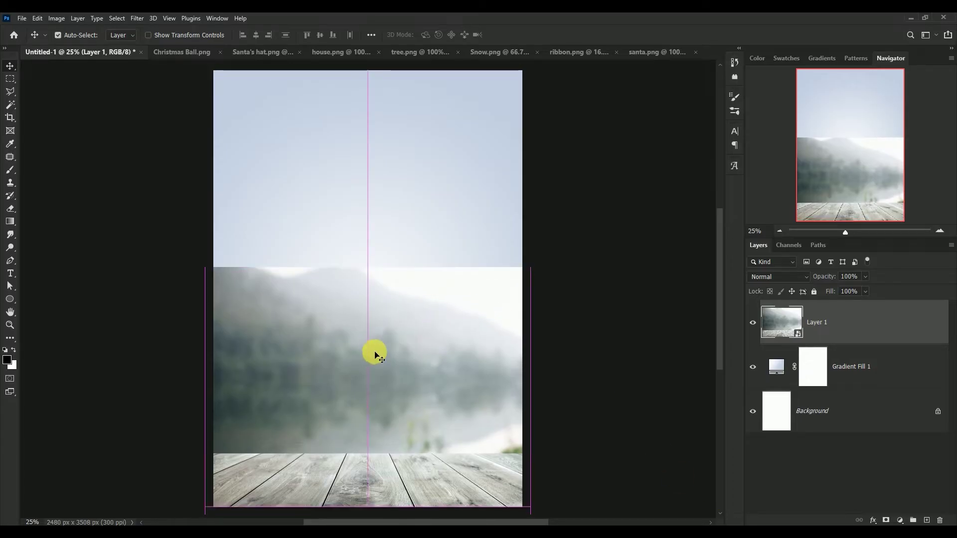
key("ctrl+t")
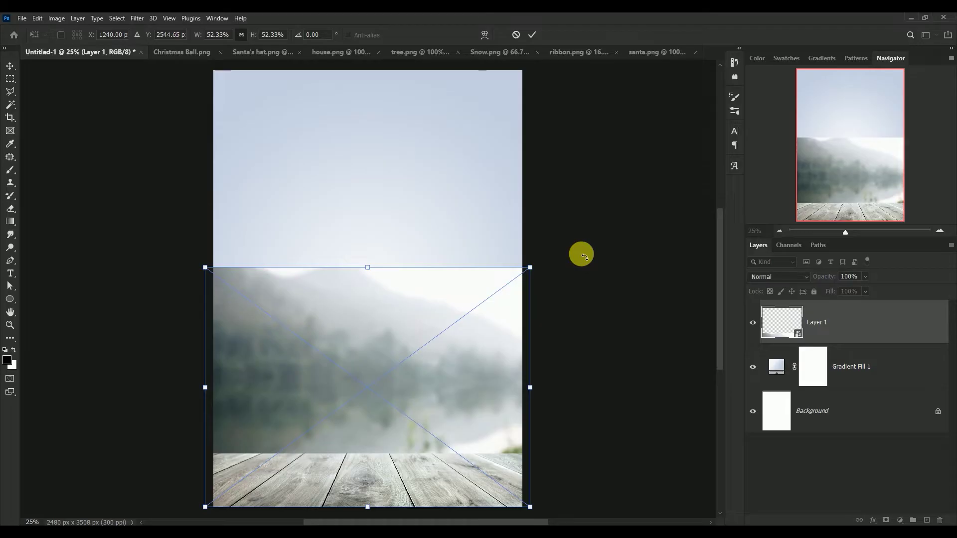
mouse_move(531, 266)
left_mouse_down()
mouse_move(571, 236)
mouse_move(564, 256)
left_mouse_up()
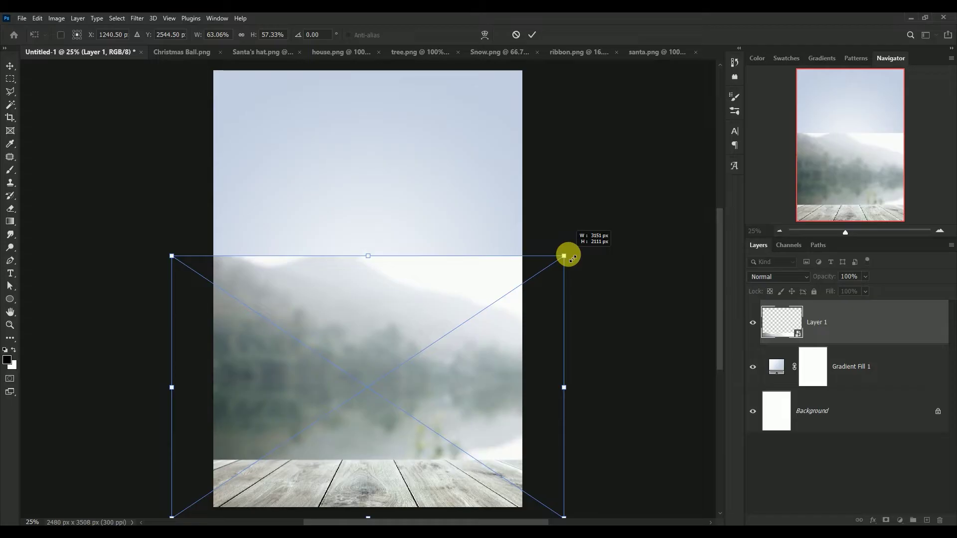
key("Return")
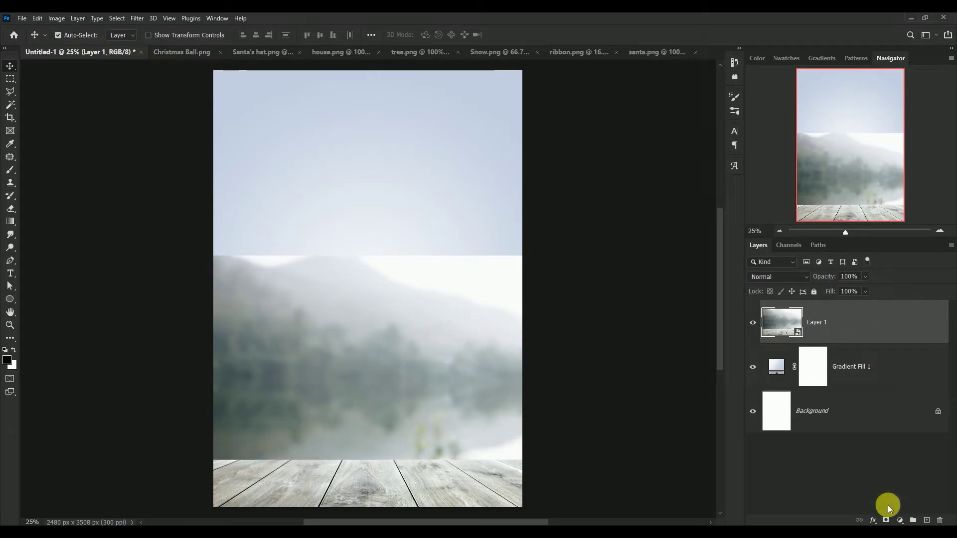
Step: Add a layer mask with a gradient so only the wooden floor shows
left_click(885, 520)
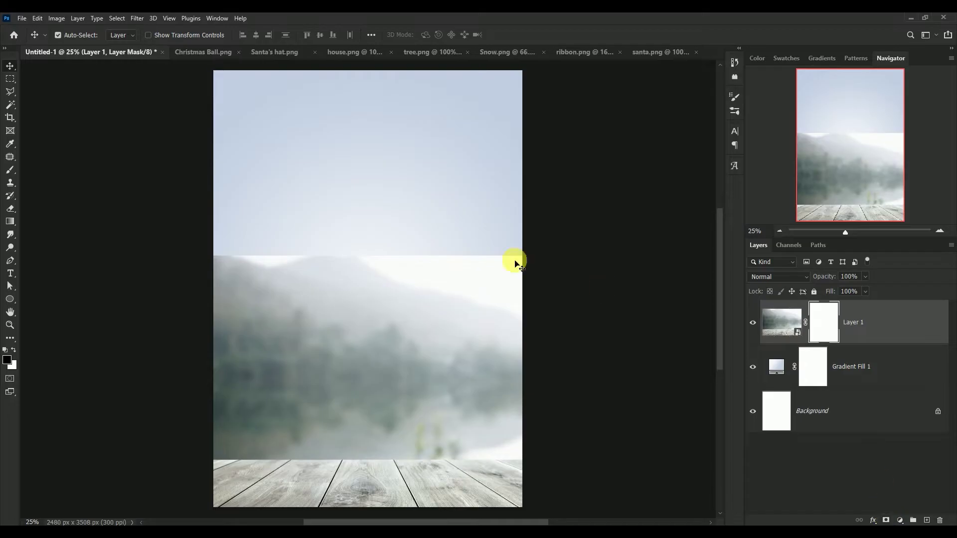
left_click(11, 223)
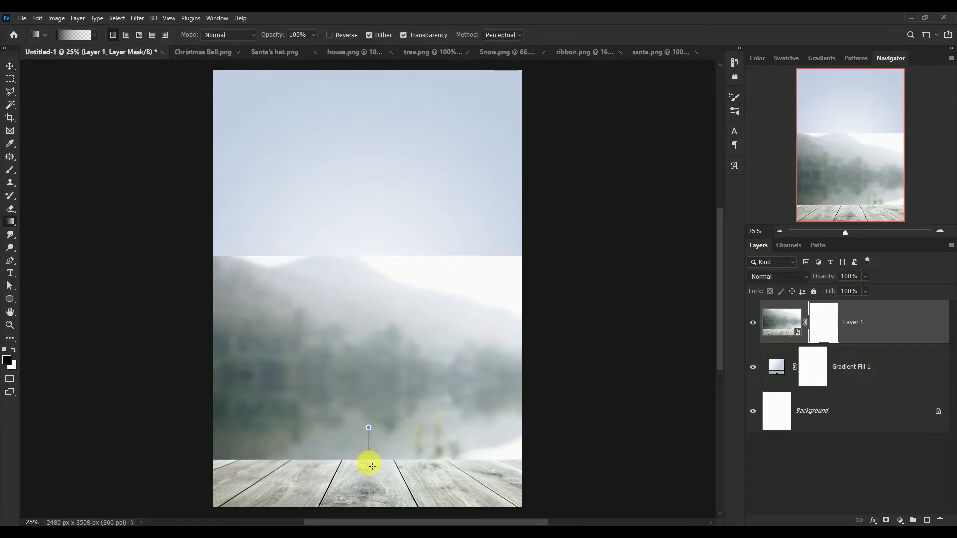
left_click_drag(371, 424, 374, 485)
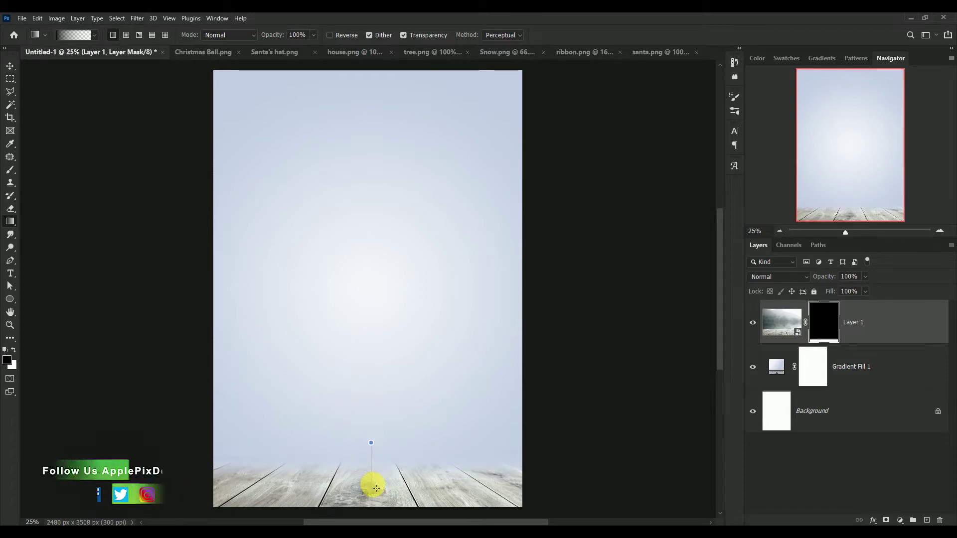
left_click(10, 65)
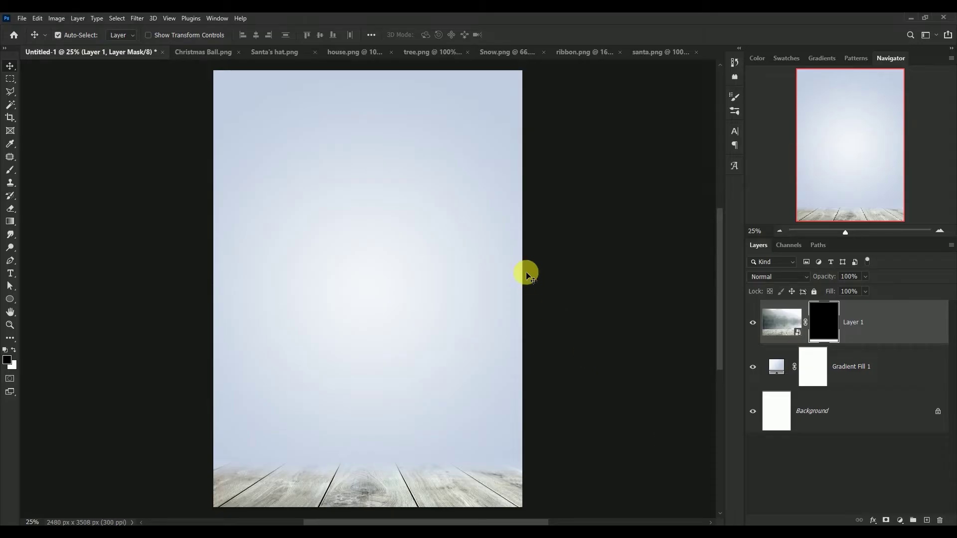
Step: Enlarge the masked photo to about 117% and shift it left and up
key("ctrl+t")
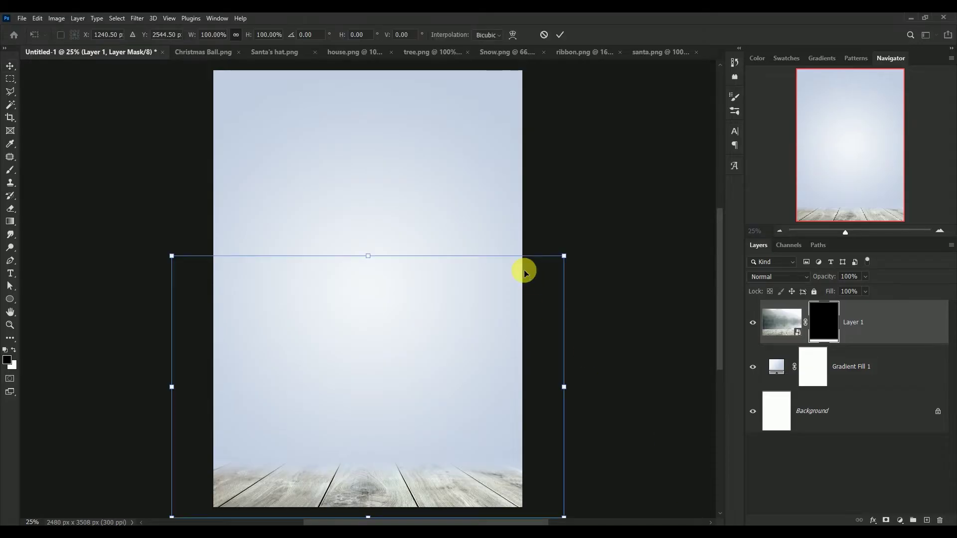
left_click_drag(564, 254, 633, 212)
left_click_drag(400, 348, 370, 342)
key("Return")
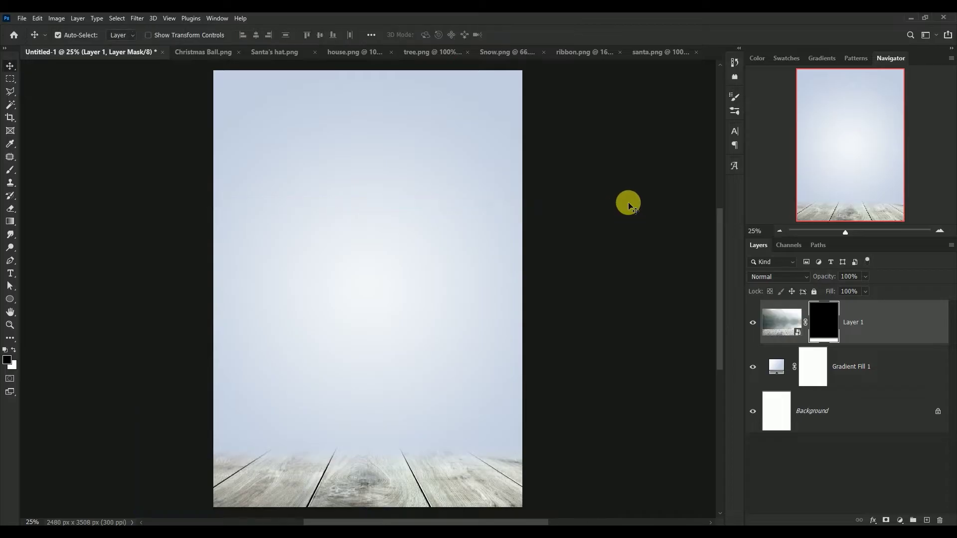
Step: Target the photo thumbnail rather than its mask and open the Camera Raw Filter
left_click(781, 322)
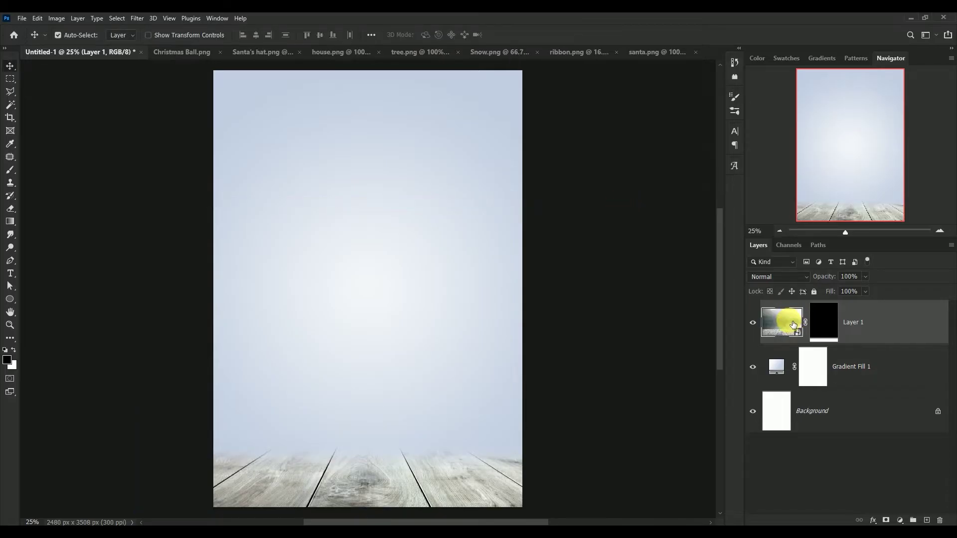
left_click(137, 18)
left_click(147, 92)
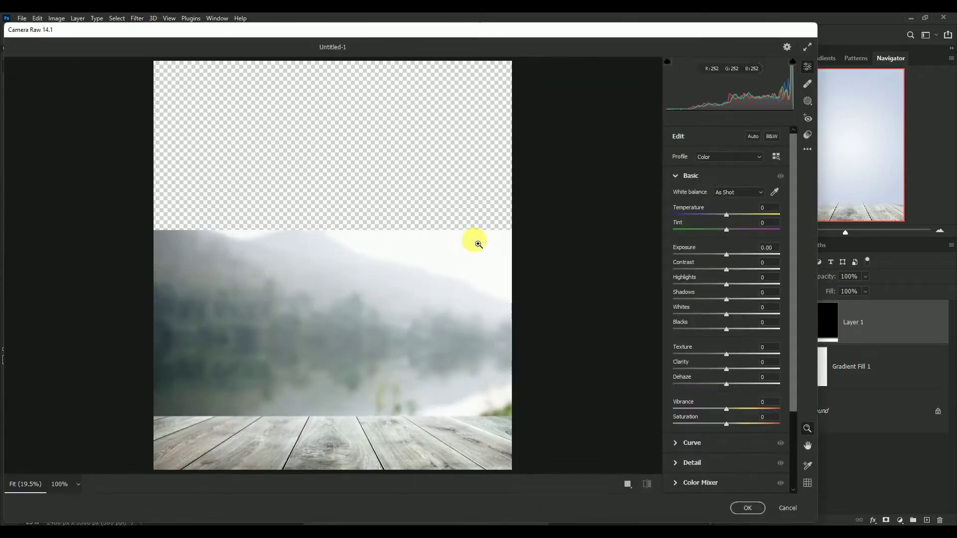
Step: Set Contrast -40, Highlights -100, Shadows +100, Blacks -13, Texture +50, Clarity +93, Vibrance -20, Saturation -41
left_click(771, 264)
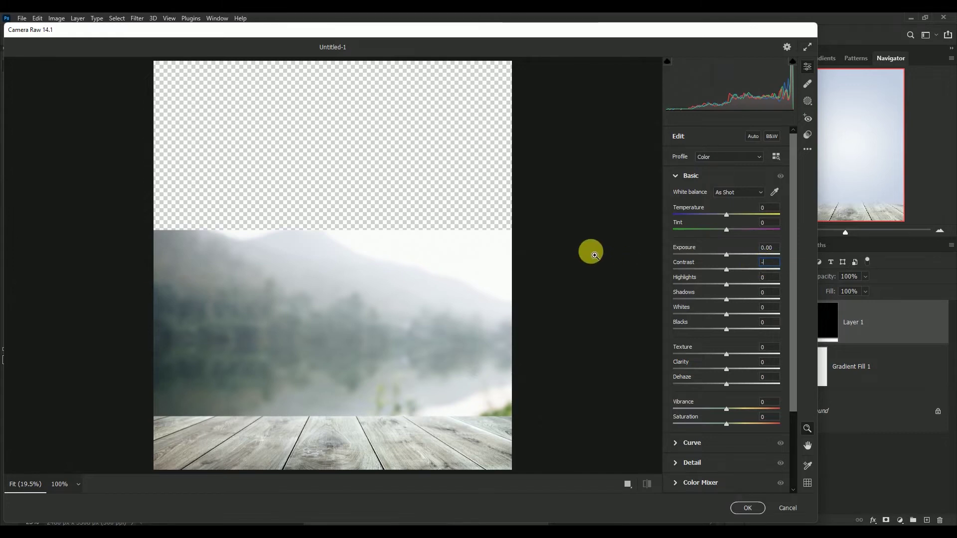
type("40")
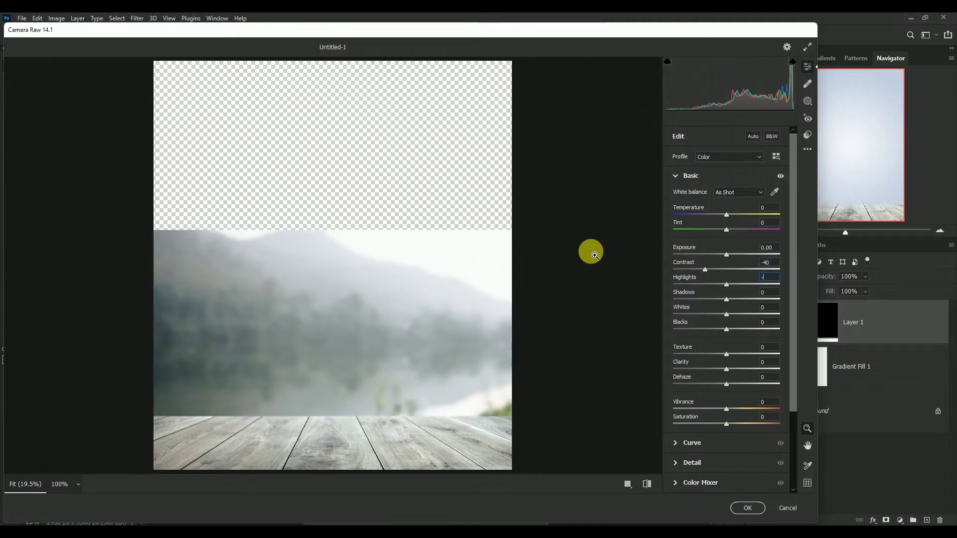
type("100")
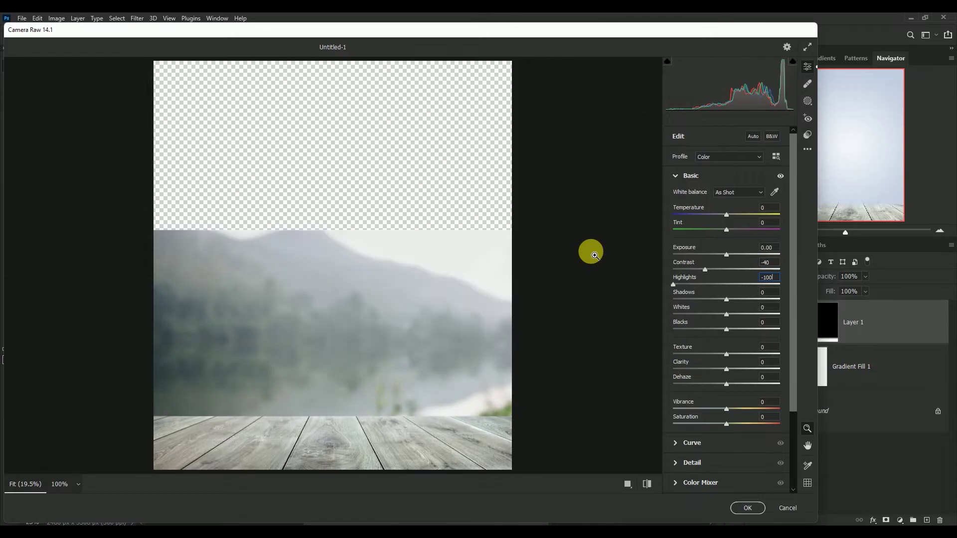
key("Tab")
type("0")
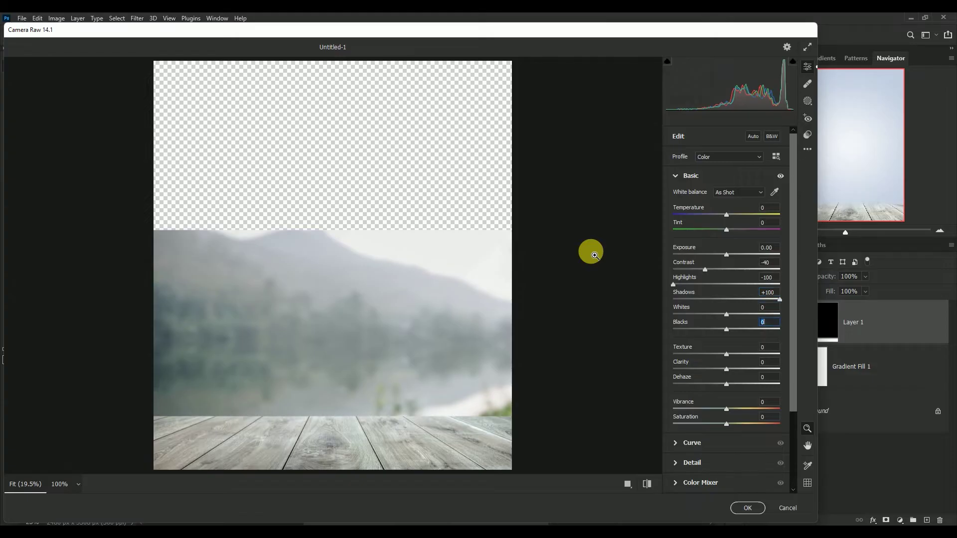
type("-")
type("0")
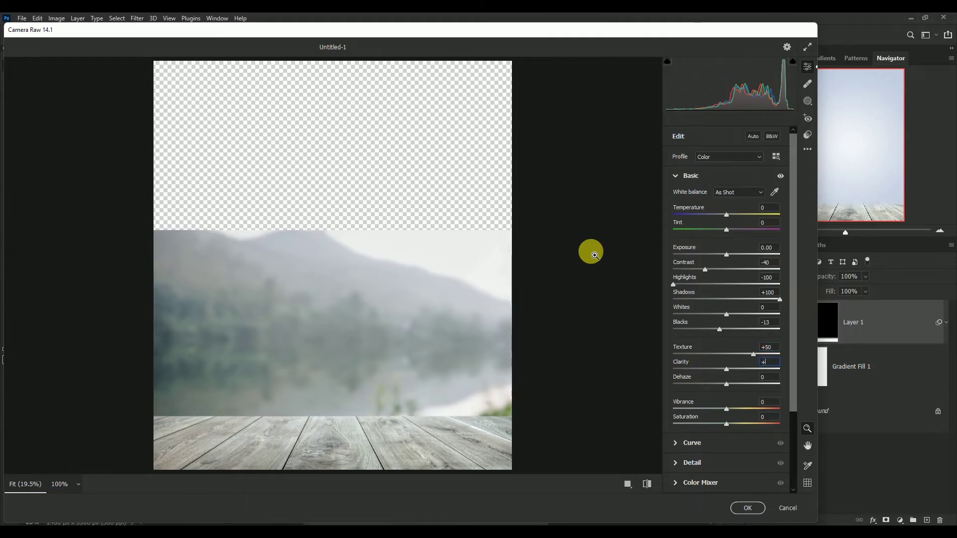
type("93")
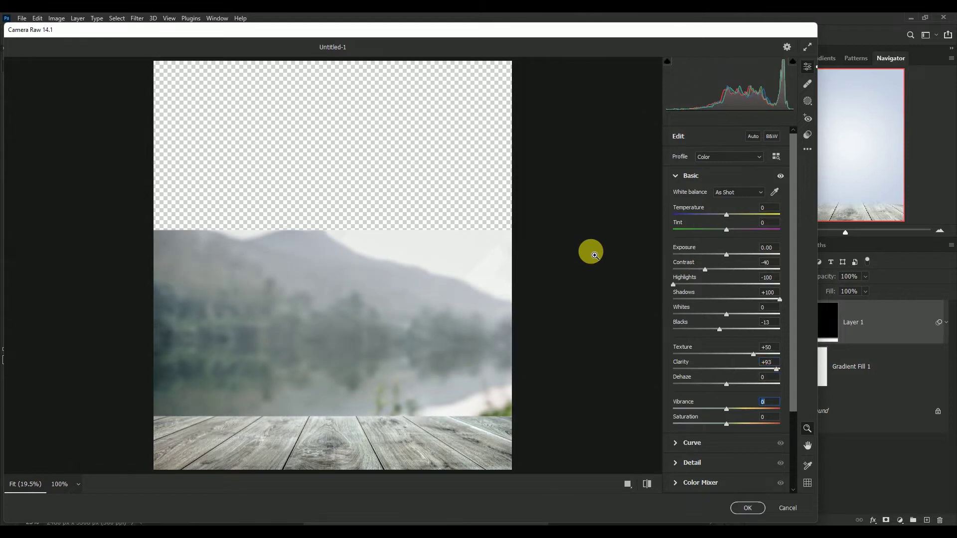
type("20")
Step: Apply the Camera Raw grade, collapse Layer 1's Smart Filters, and toggle its visibility to compare
left_click(745, 508)
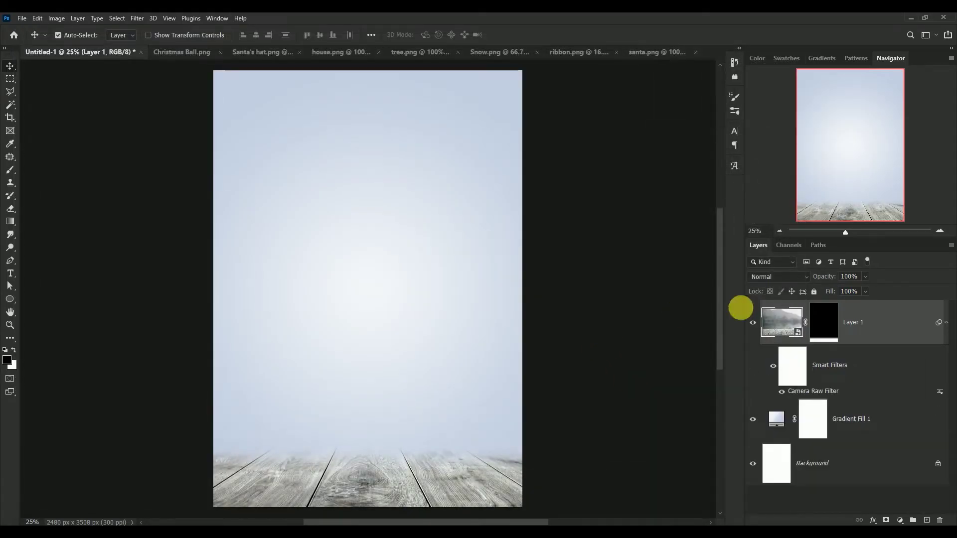
left_click(945, 322)
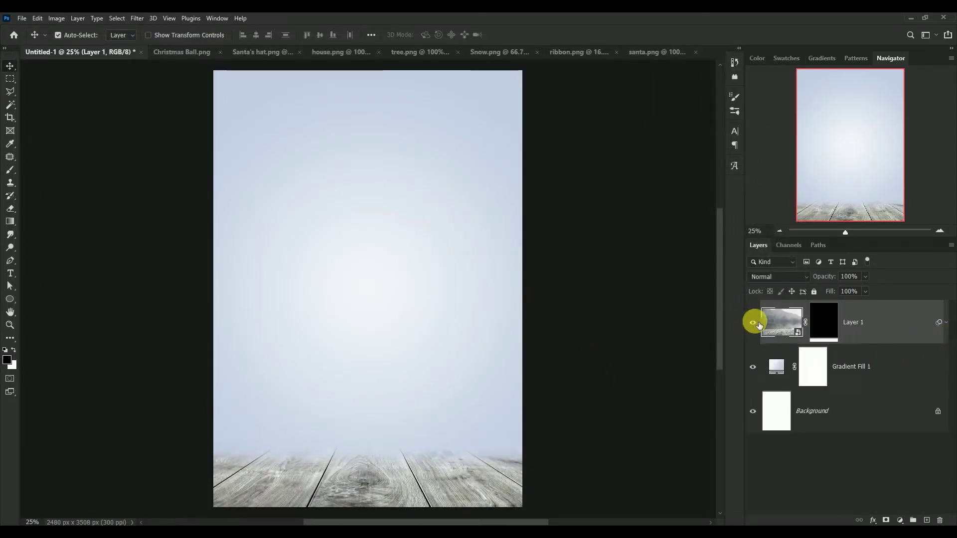
left_click(753, 322)
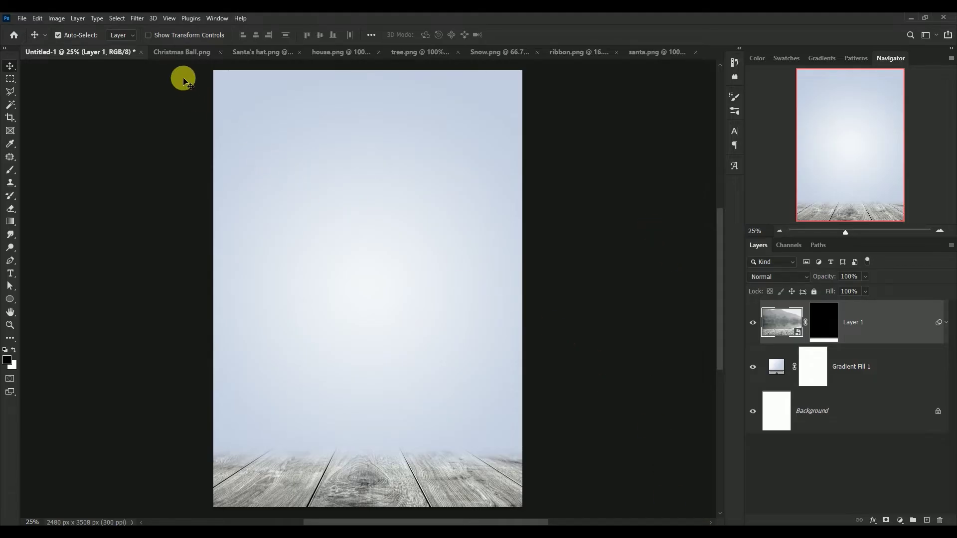
Step: Bring the snow globe from Christmas Ball.png into the poster as a smart object
left_click(170, 54)
mouse_move(368, 348)
left_mouse_down()
mouse_move(98, 87)
mouse_move(364, 352)
left_mouse_up()
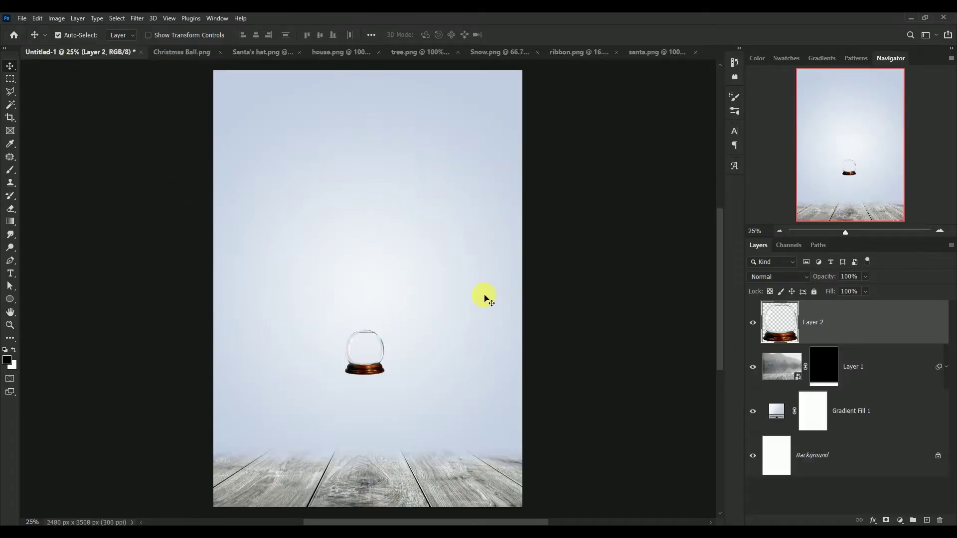
right_click(857, 316)
left_click(807, 247)
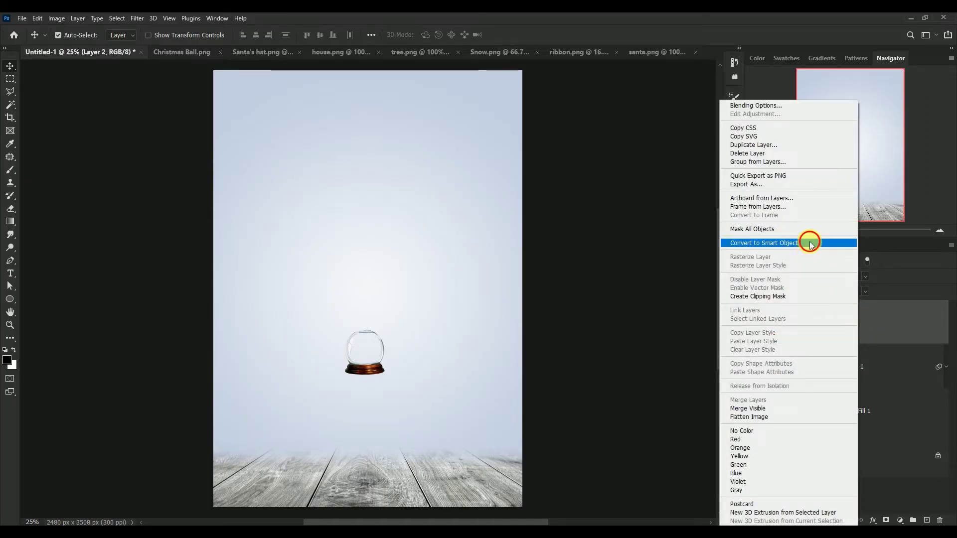
Step: Scale the snow globe to about 342% and centre it on the wooden floor
key("ctrl+t")
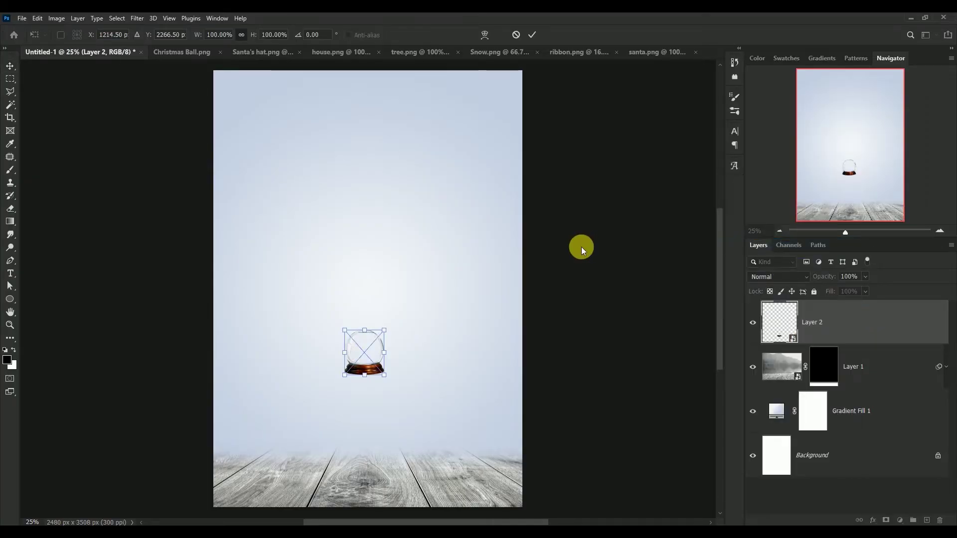
left_click_drag(383, 374, 500, 474)
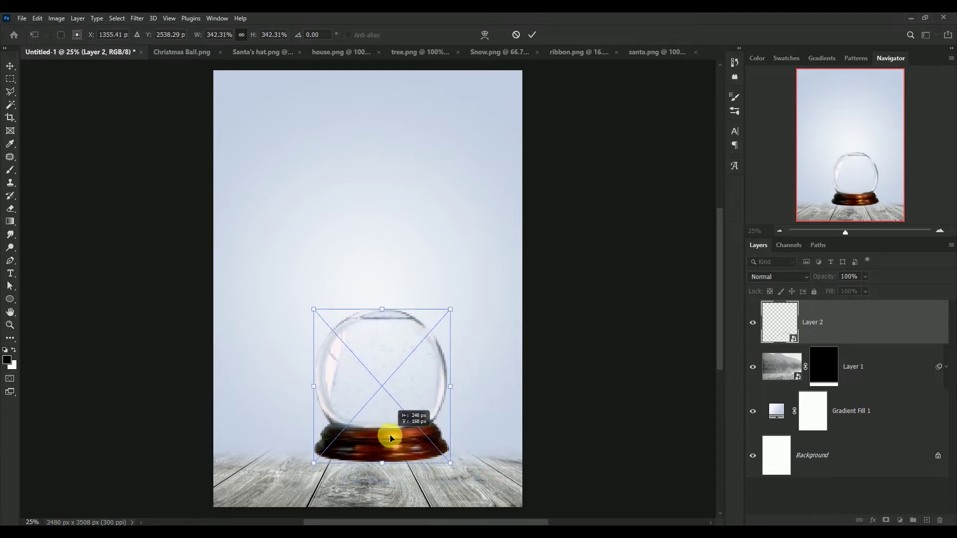
left_click_drag(421, 457, 384, 443)
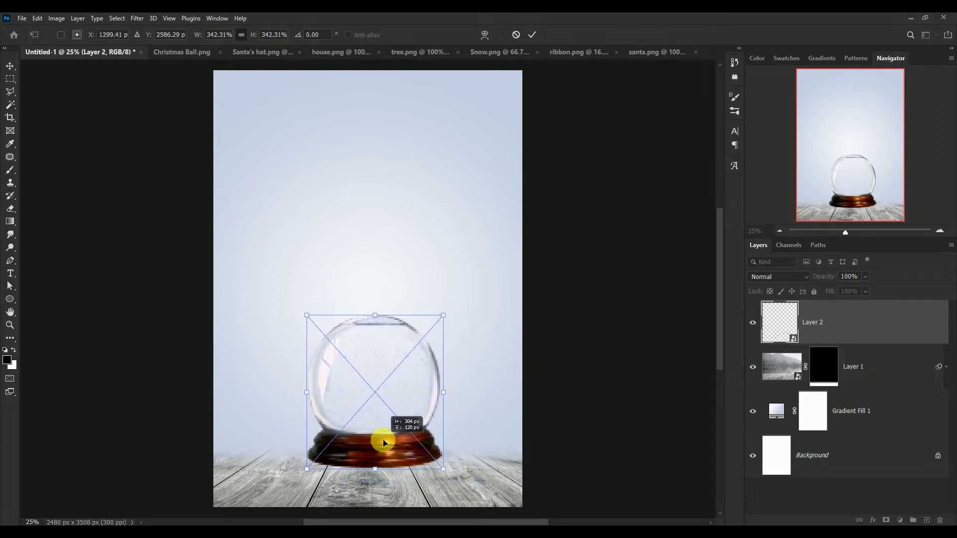
left_click_drag(444, 469, 452, 476)
left_click_drag(392, 460, 387, 456)
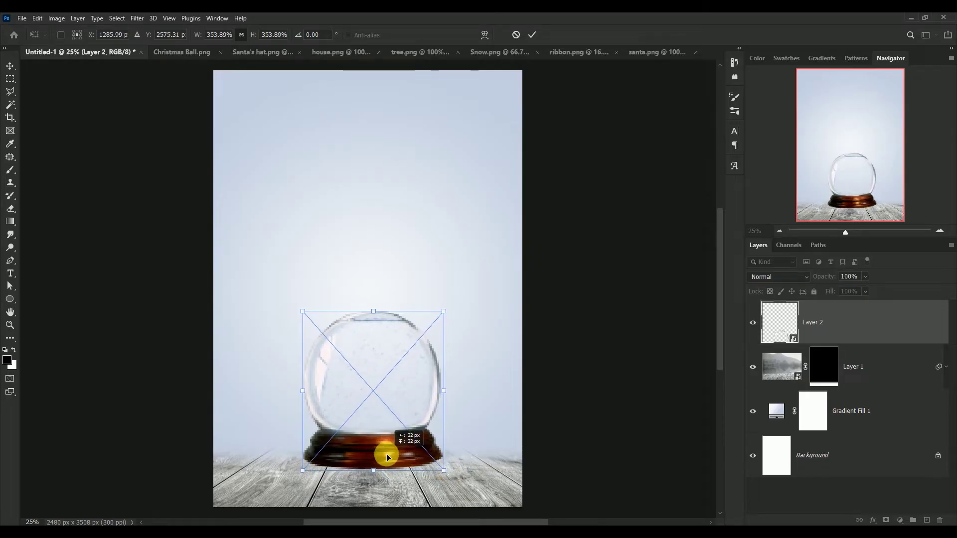
key("Return")
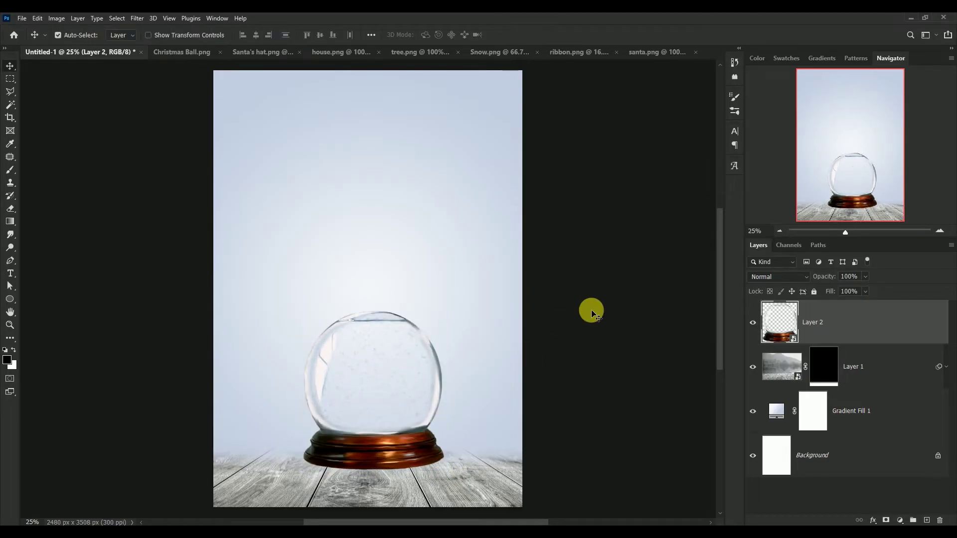
left_click_drag(372, 455, 369, 453)
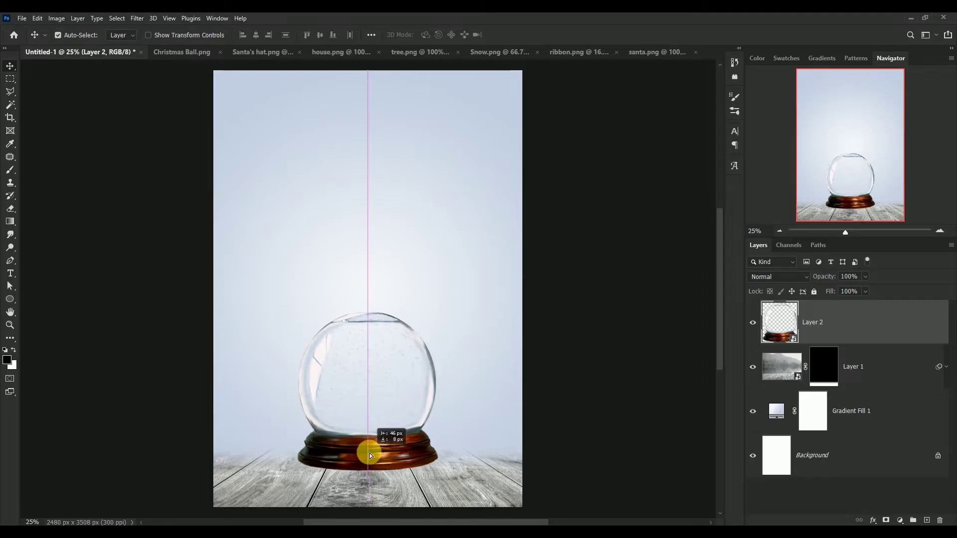
Step: Close Christmas Ball.png and nudge the globe slightly down
left_click(187, 54)
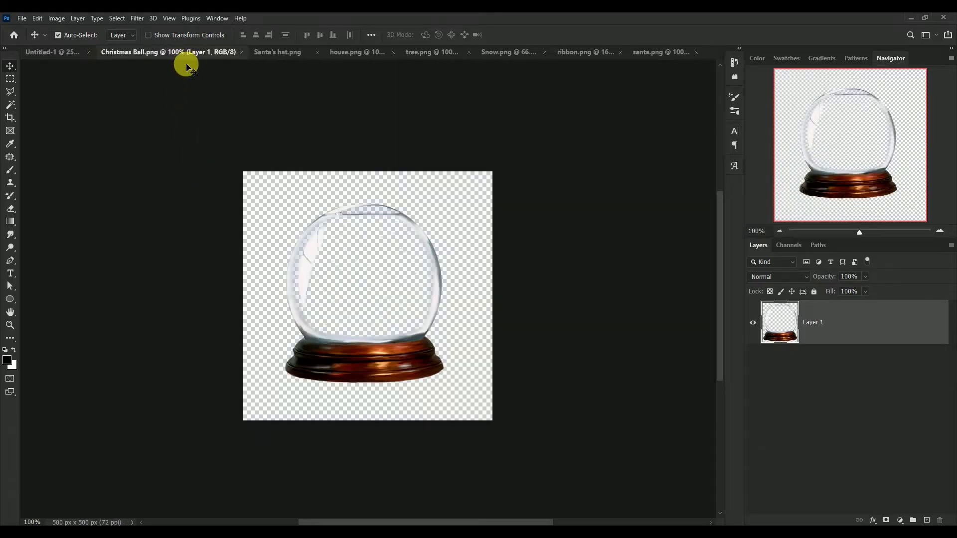
left_click(242, 52)
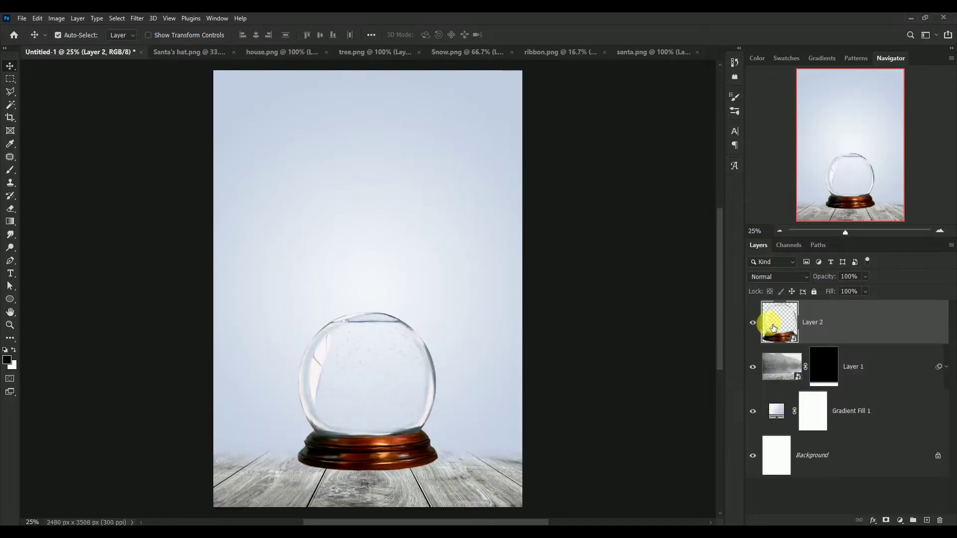
left_click_drag(371, 455, 371, 456)
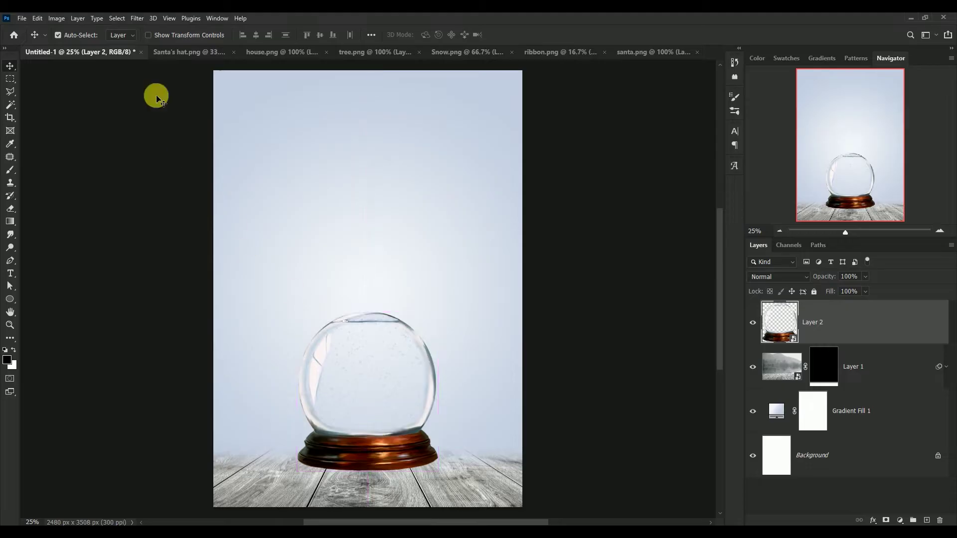
Step: Open Camera Raw on the snow globe and set Temperature to -27
left_click(137, 18)
left_click(149, 93)
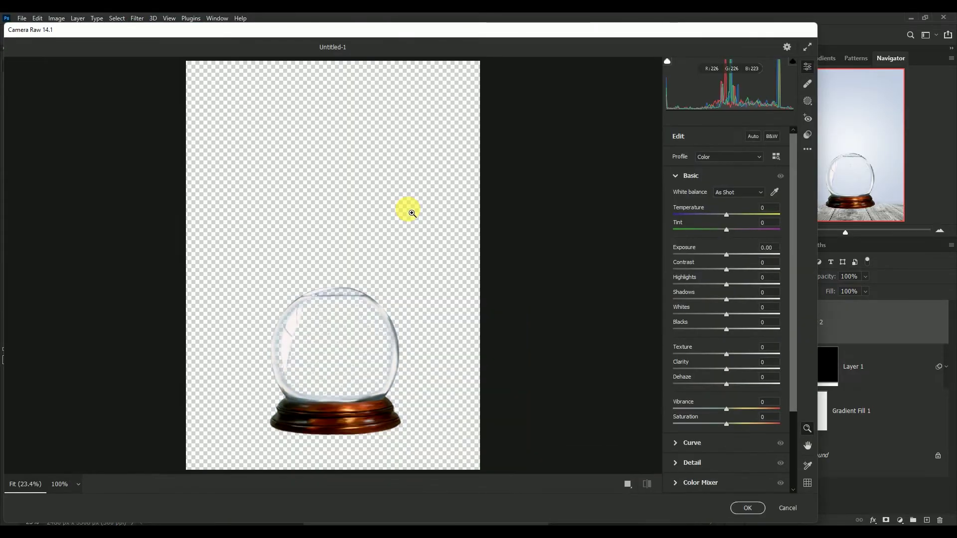
left_click(763, 208)
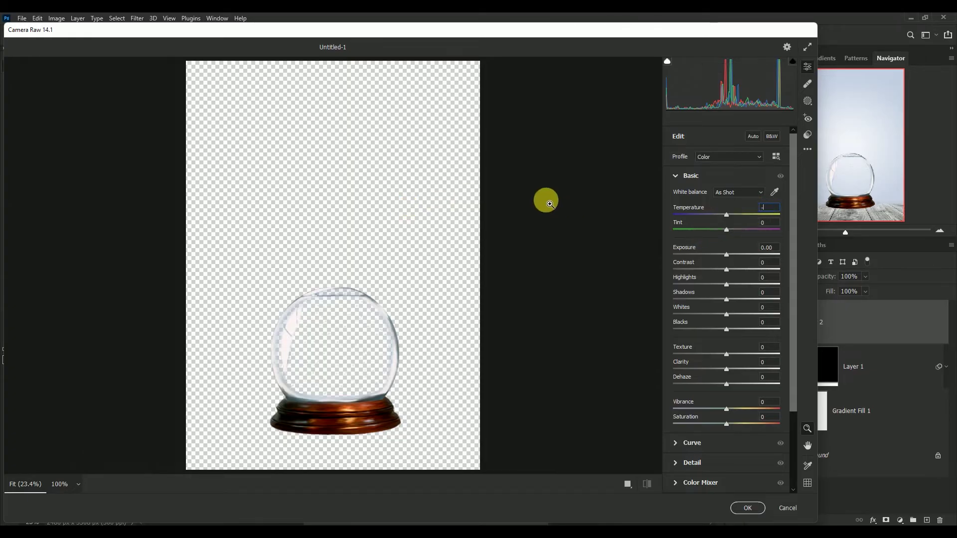
type("27")
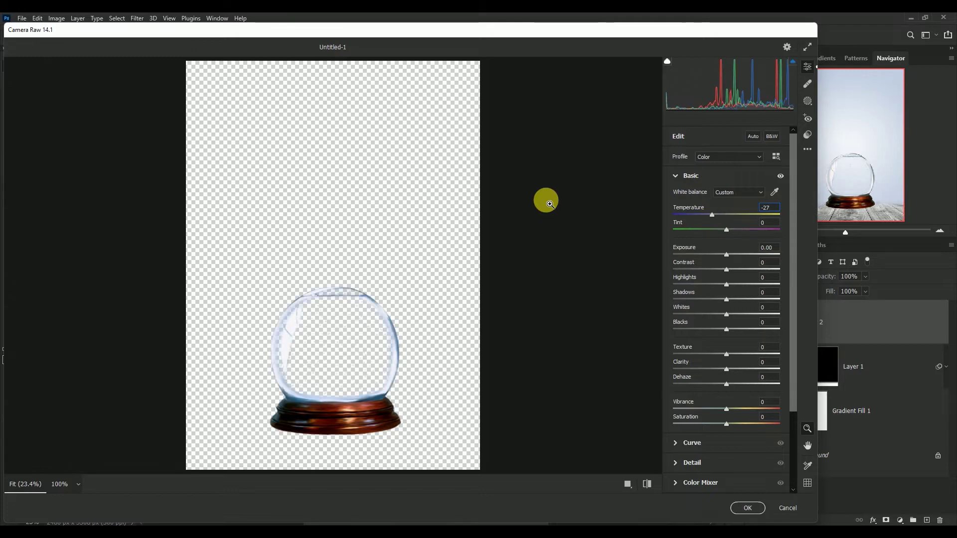
key("Tab")
type("+7")
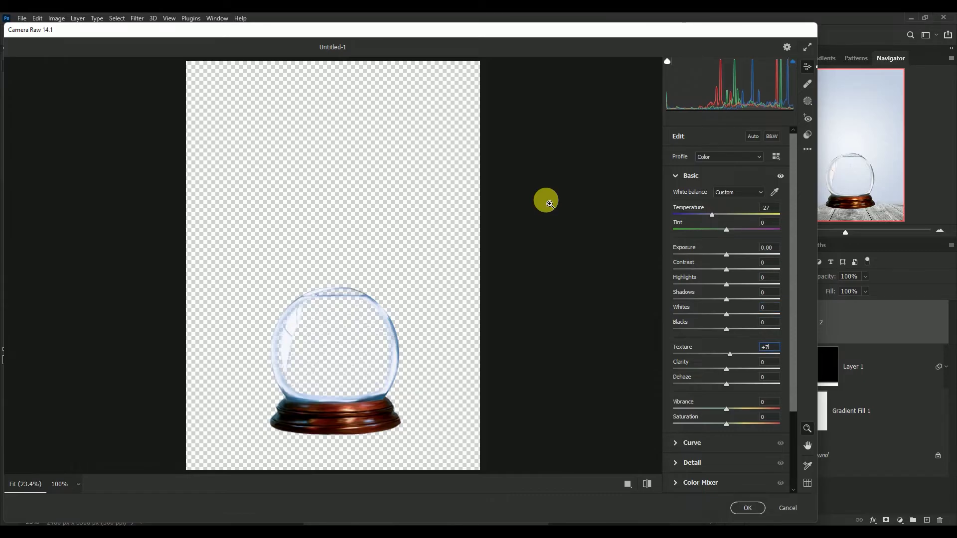
Step: Set Texture +73, Clarity +55, Vibrance -47, Saturation -8 and apply the filter
type("3")
key("Tab")
type("5")
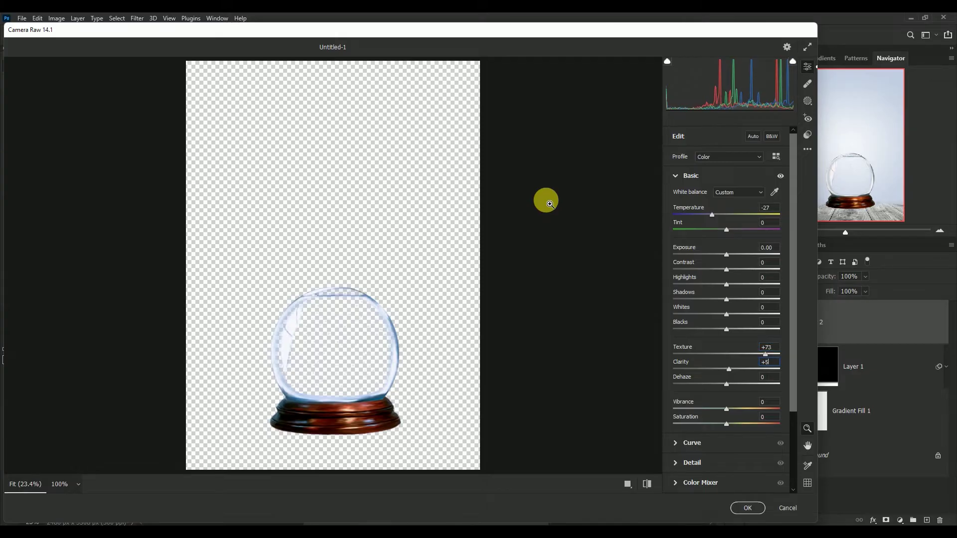
type("5")
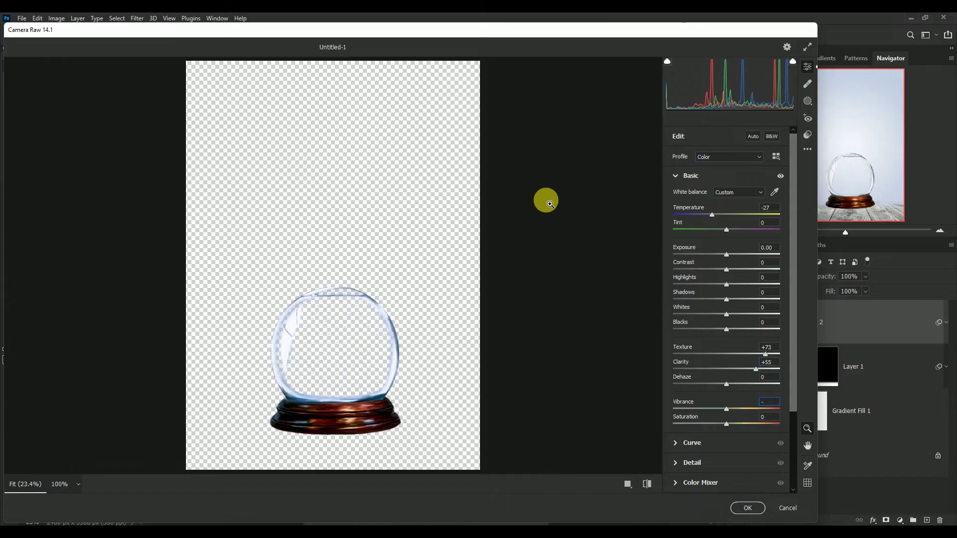
type("47")
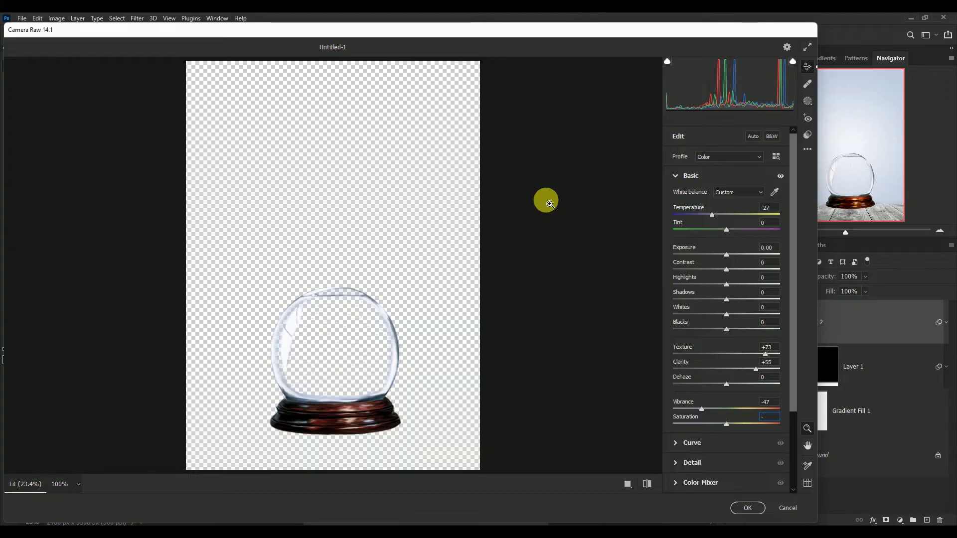
type("8")
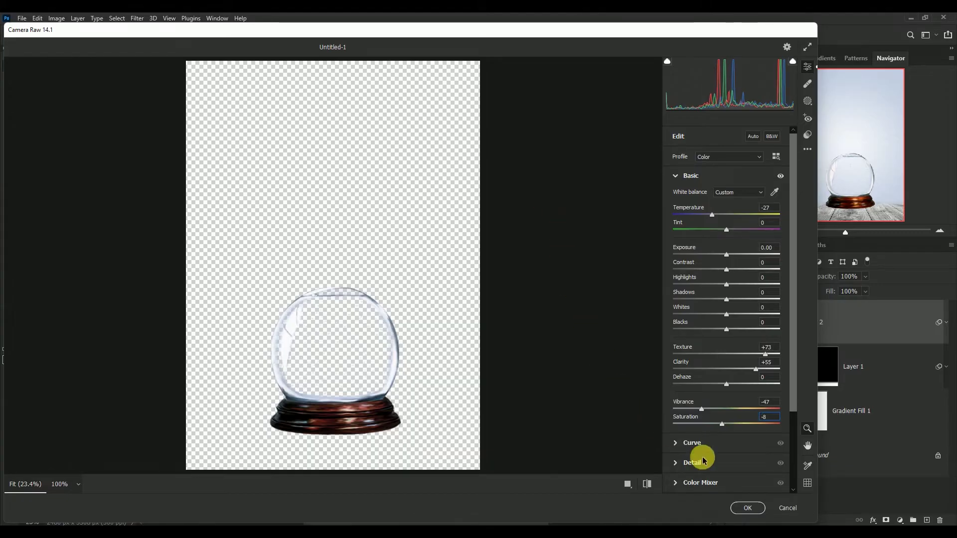
left_click(740, 508)
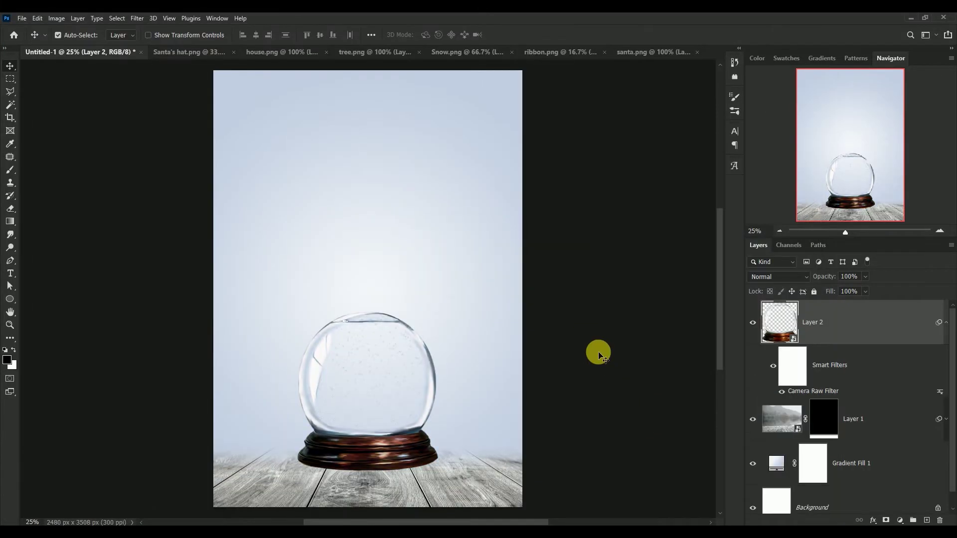
Step: Add an empty Layer 3 and place it below the globe's Layer 2, above Layer 1
left_click(946, 322)
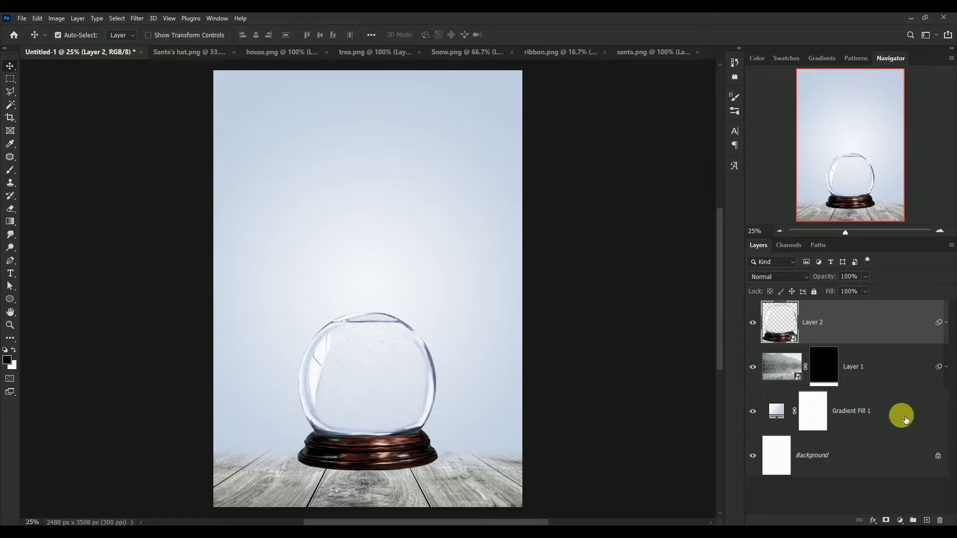
left_click(927, 520)
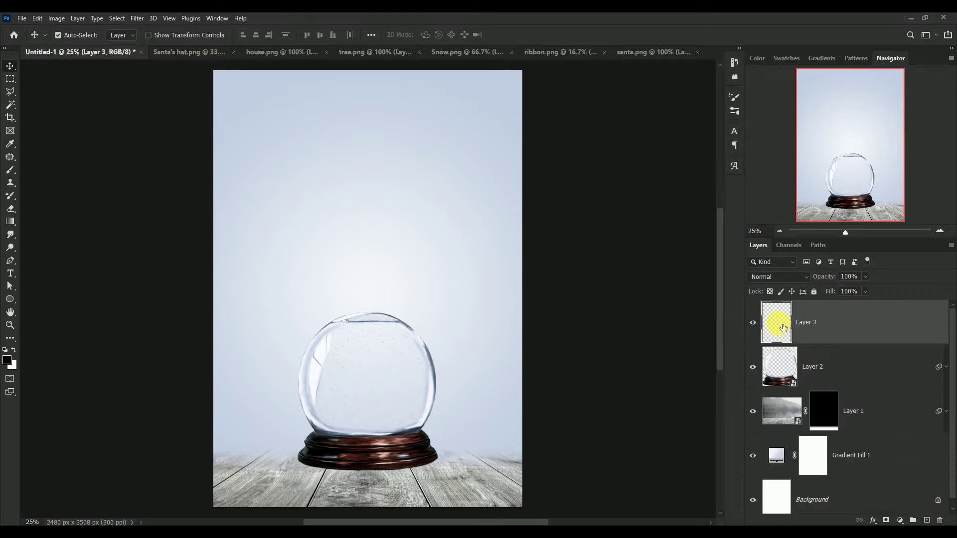
left_click_drag(779, 321, 783, 385)
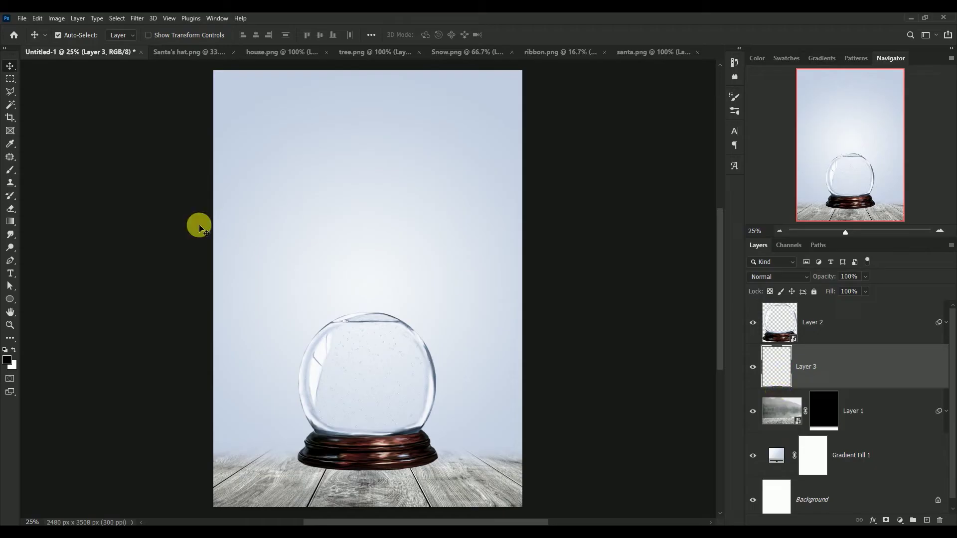
Step: Paint a soft black brush dab on Layer 3, then flatten, widen and move it under the globe's base
left_click(10, 170)
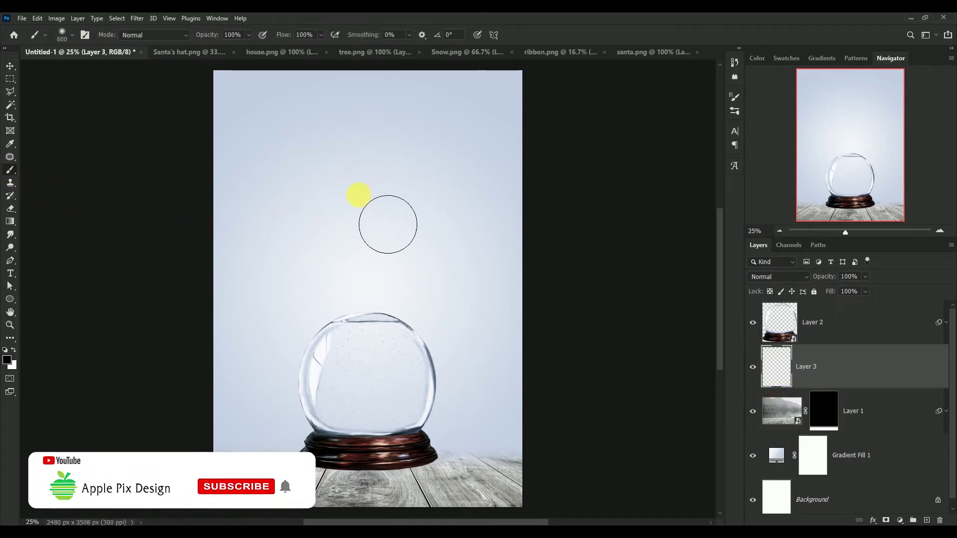
left_click(366, 194)
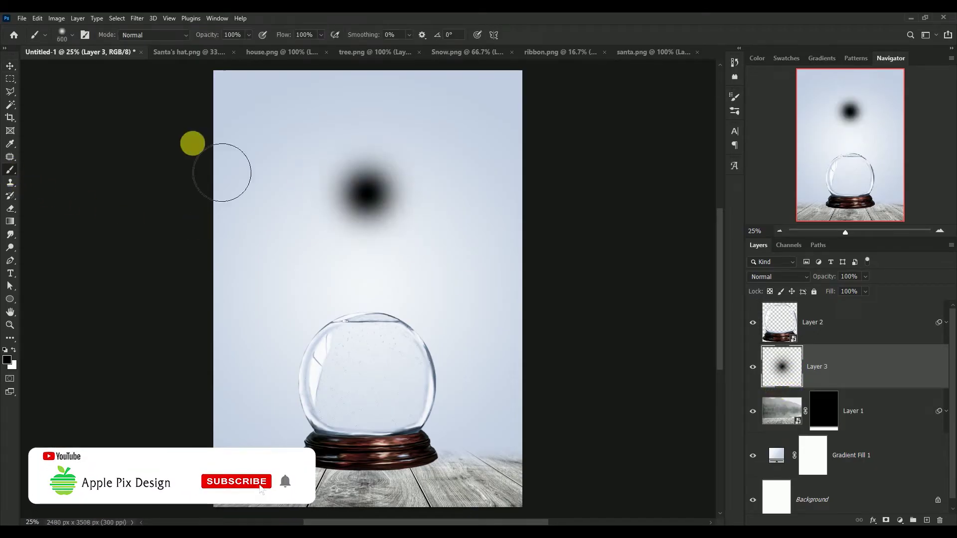
left_click(10, 65)
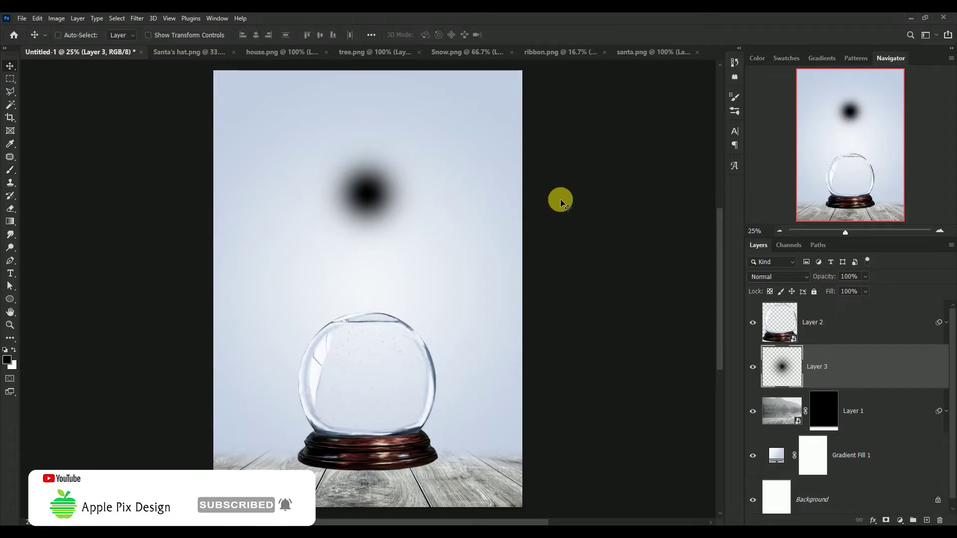
key("ctrl+t")
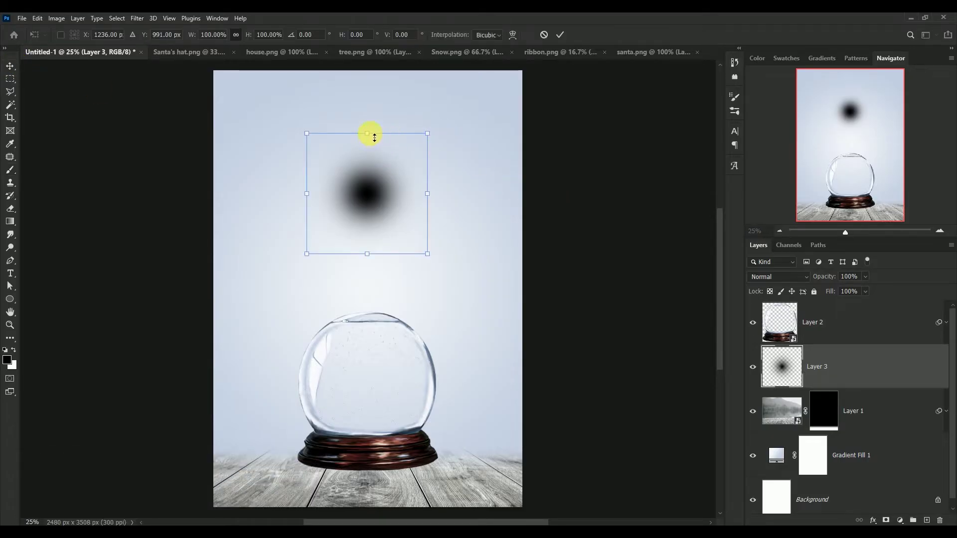
left_click_drag(370, 134, 367, 181)
left_click_drag(427, 193, 608, 197)
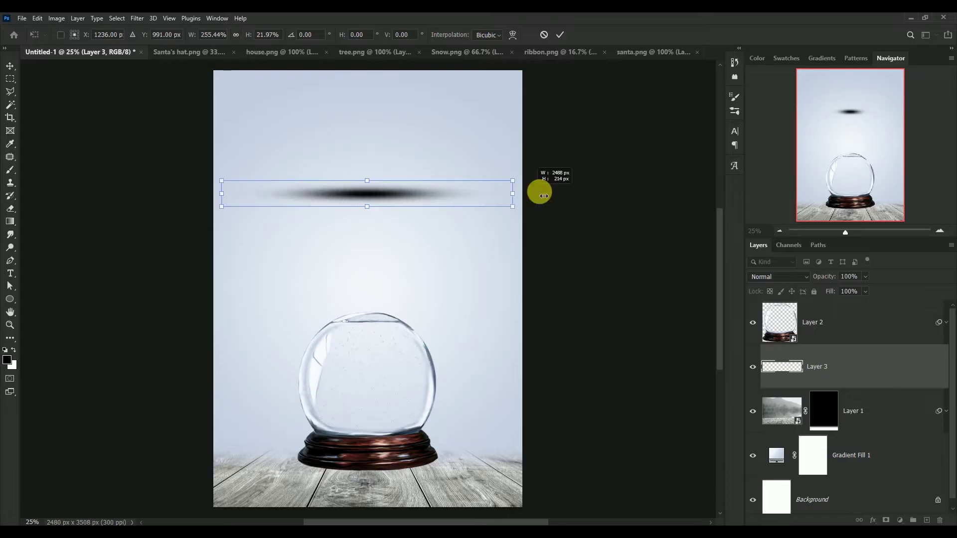
mouse_move(395, 191)
left_mouse_down()
mouse_move(403, 476)
mouse_move(393, 476)
left_mouse_up()
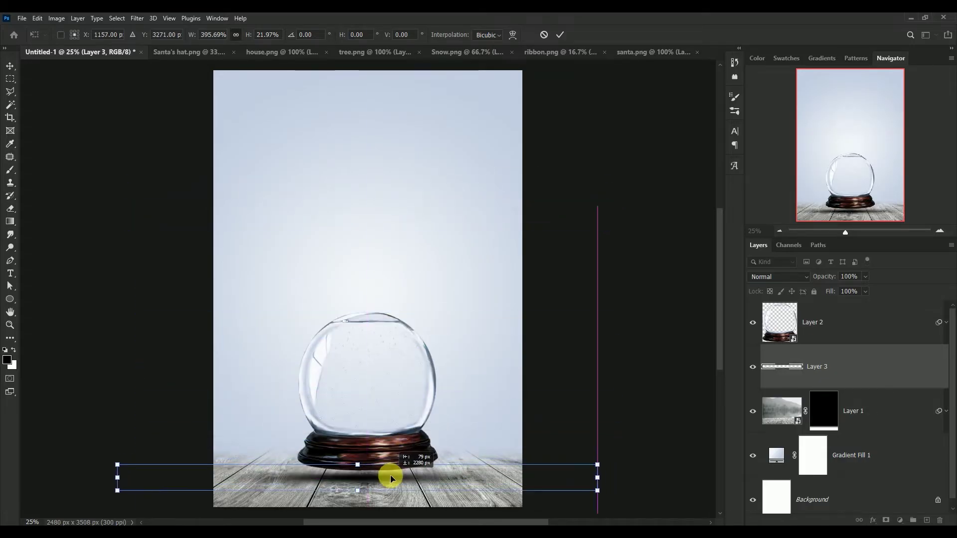
mouse_move(359, 462)
left_mouse_down()
mouse_move(362, 454)
mouse_move(372, 474)
left_mouse_up()
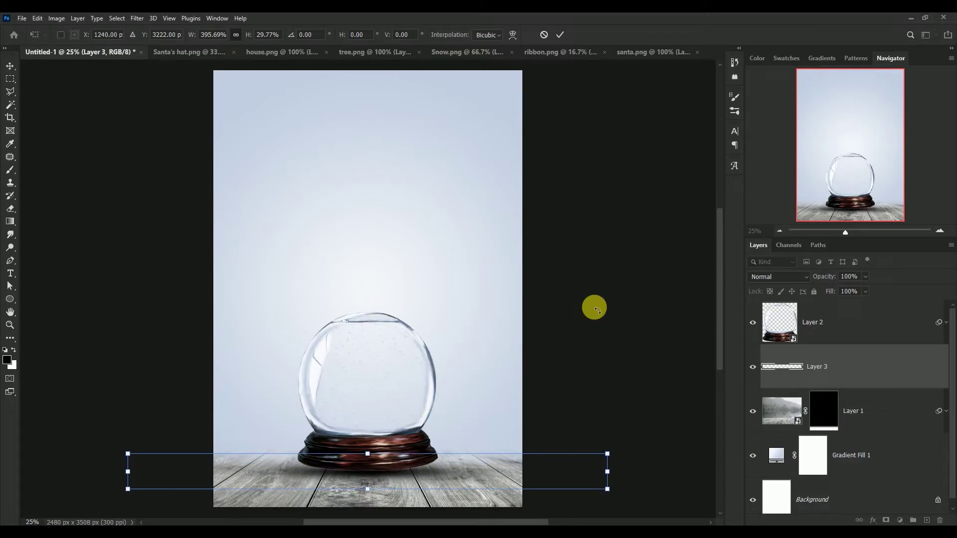
left_click_drag(617, 470, 659, 467)
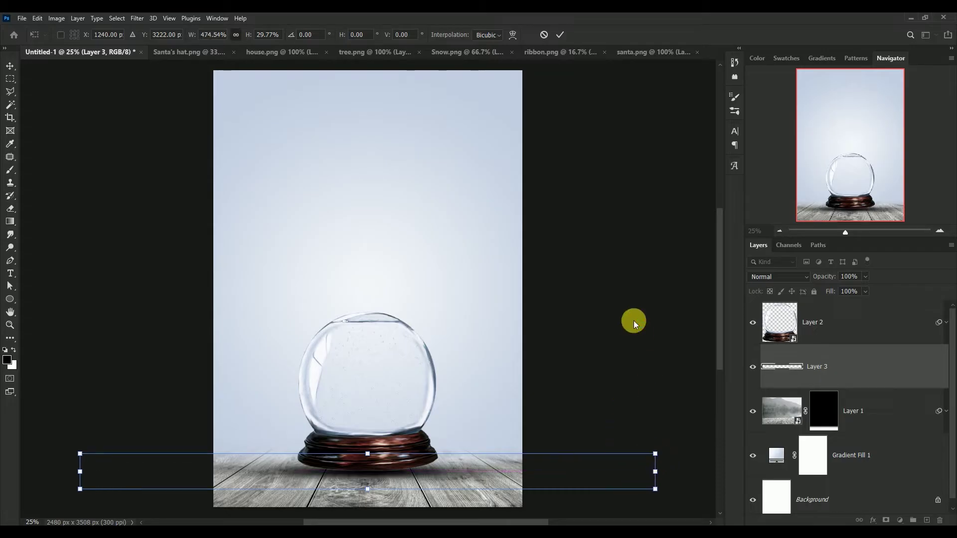
key("Return")
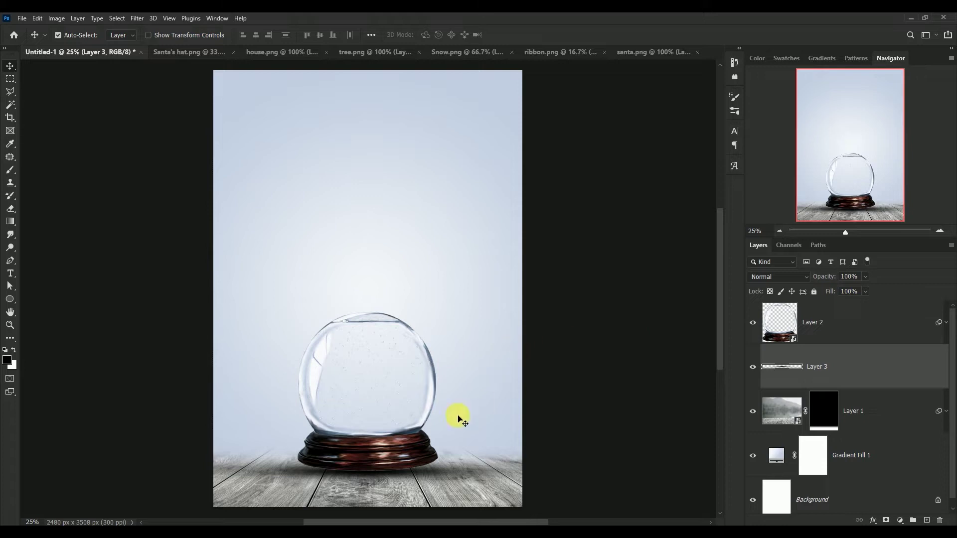
Step: Blur the Layer 3 shadow with a 6.0-pixel Gaussian Blur
left_click(137, 18)
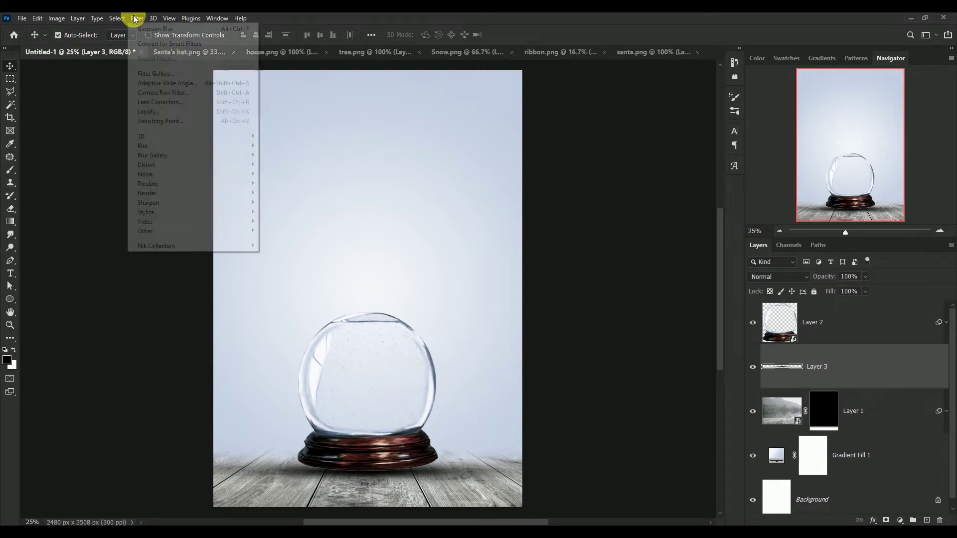
mouse_move(142, 145)
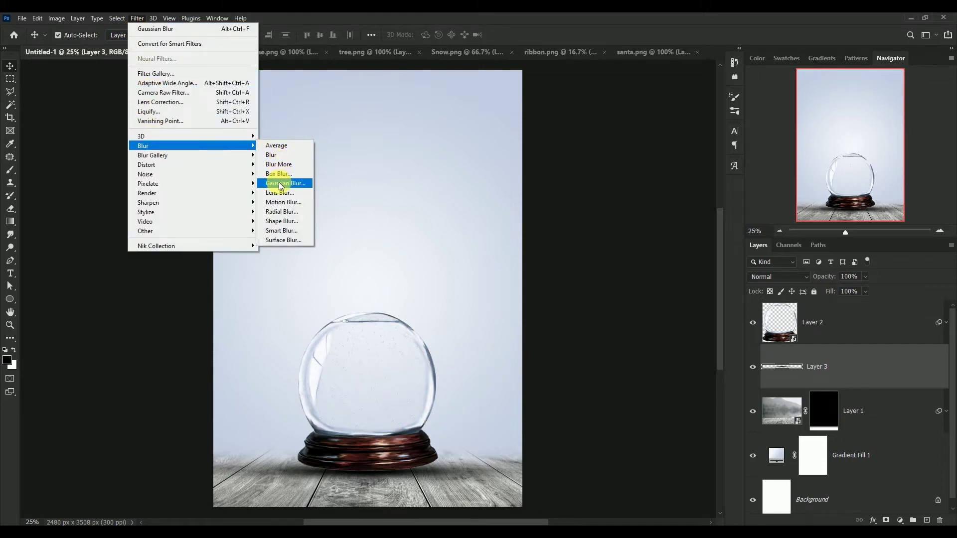
left_click(279, 182)
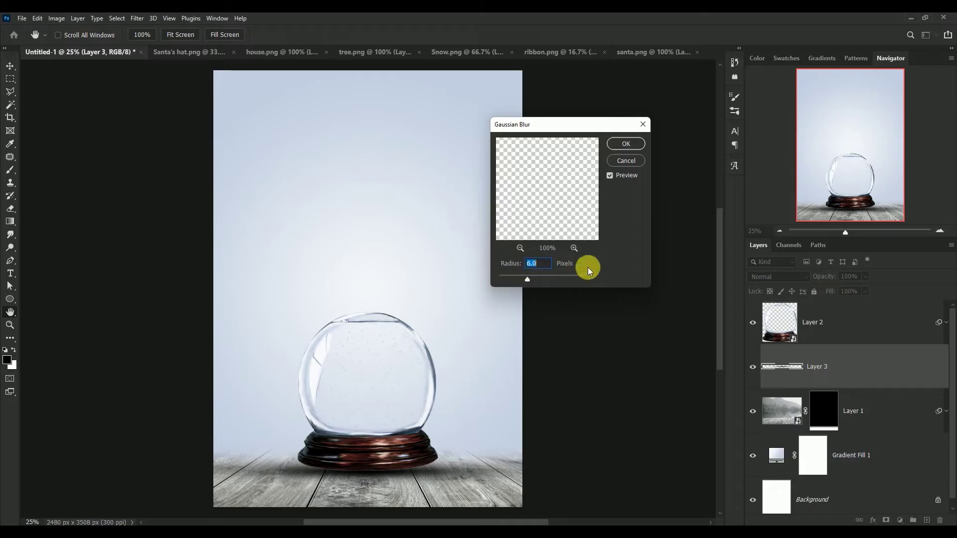
left_click(626, 144)
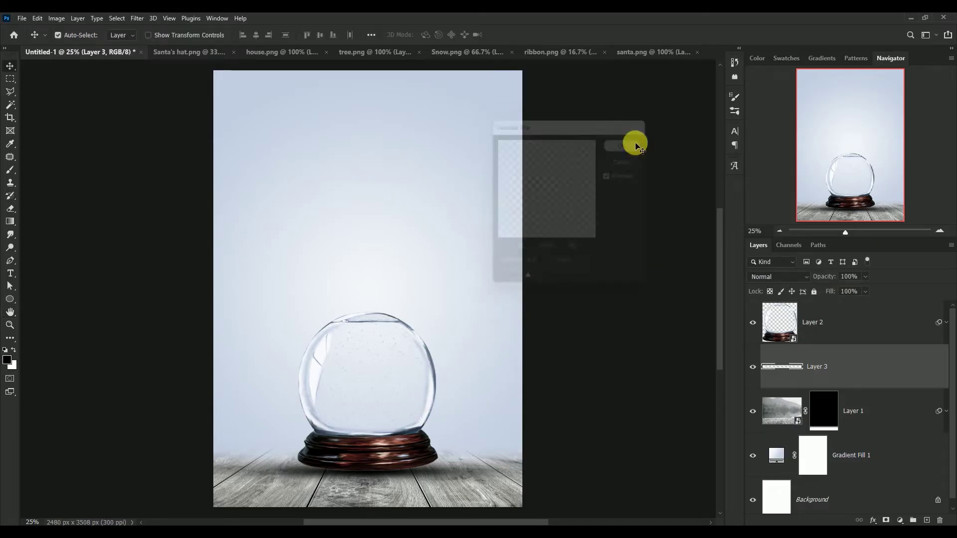
Step: Set the shadow Layer 3's blend mode to Hard Light
left_click(780, 278)
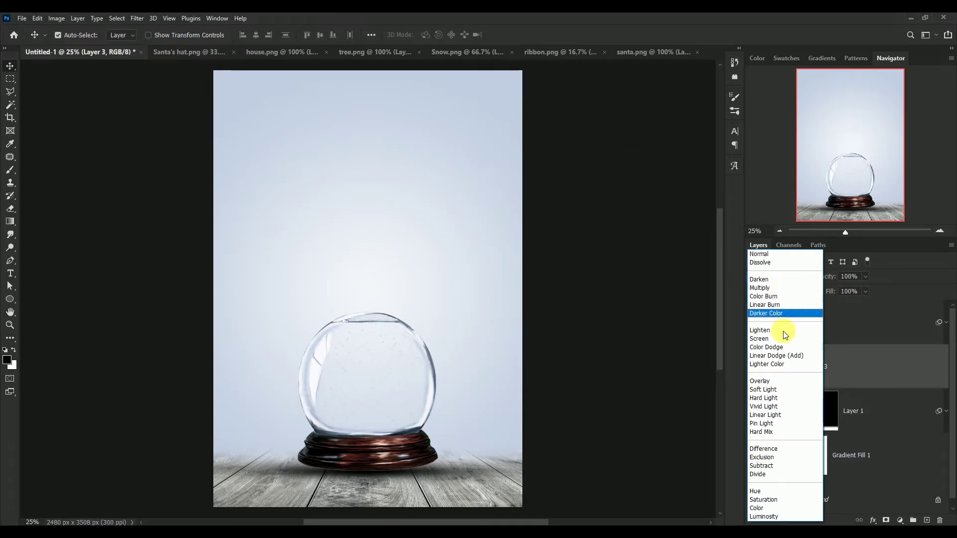
left_click(790, 397)
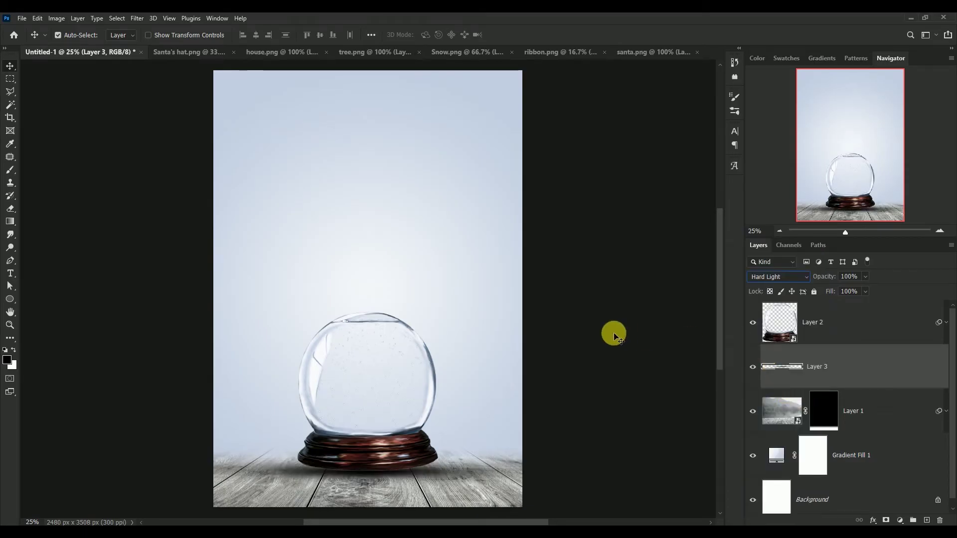
left_click(610, 334)
left_click(807, 367)
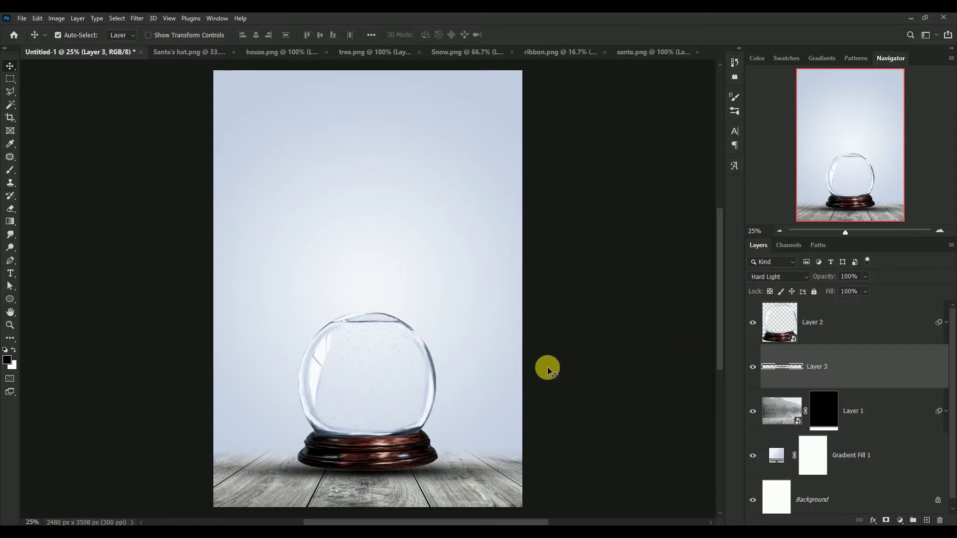
Step: Nudge the shadow slightly down beneath the globe's base
left_click_drag(360, 449, 363, 448)
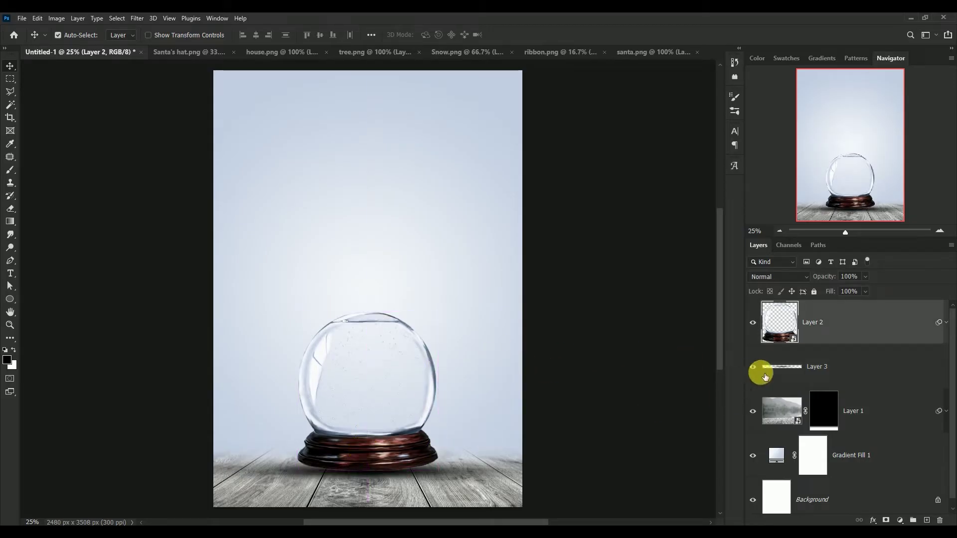
left_click(741, 377)
key("Down")
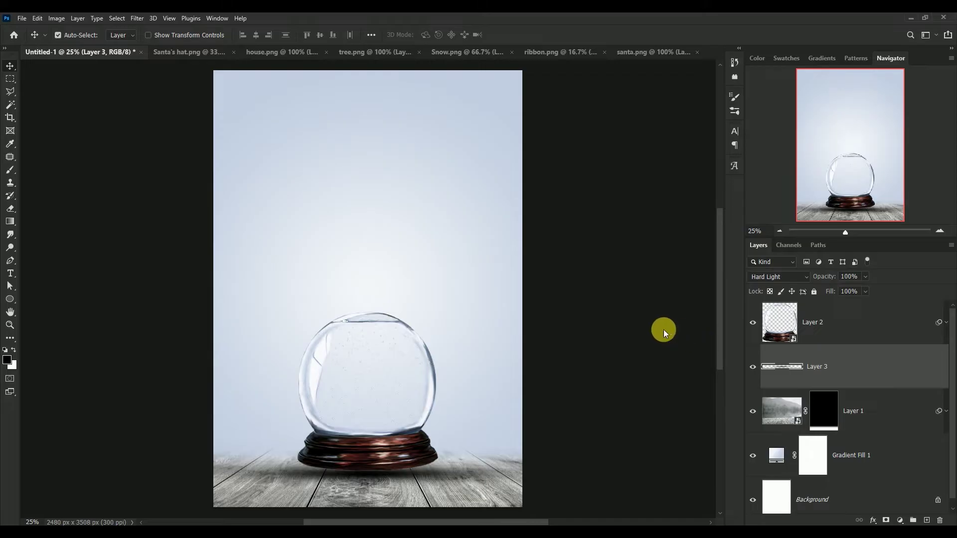
key("Down")
key("Down")
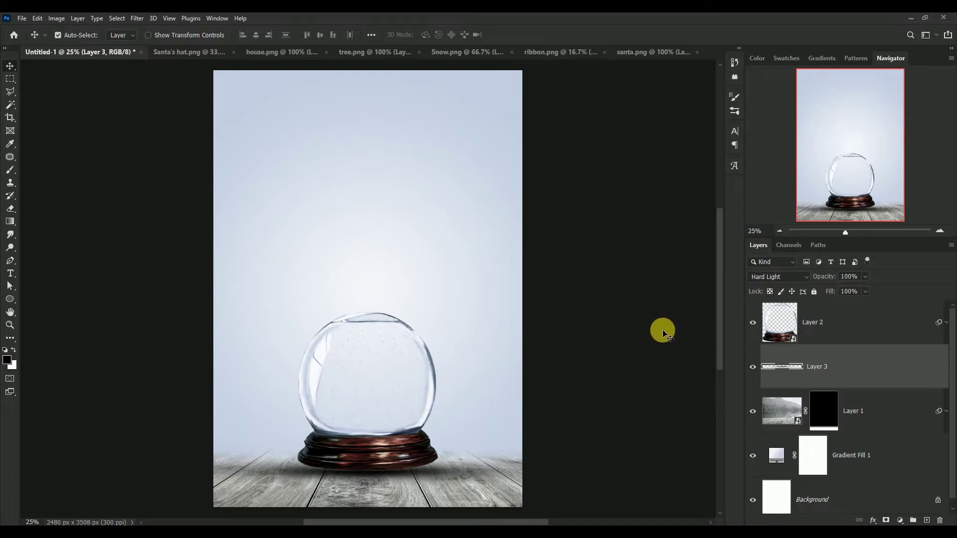
key("ctrl+t")
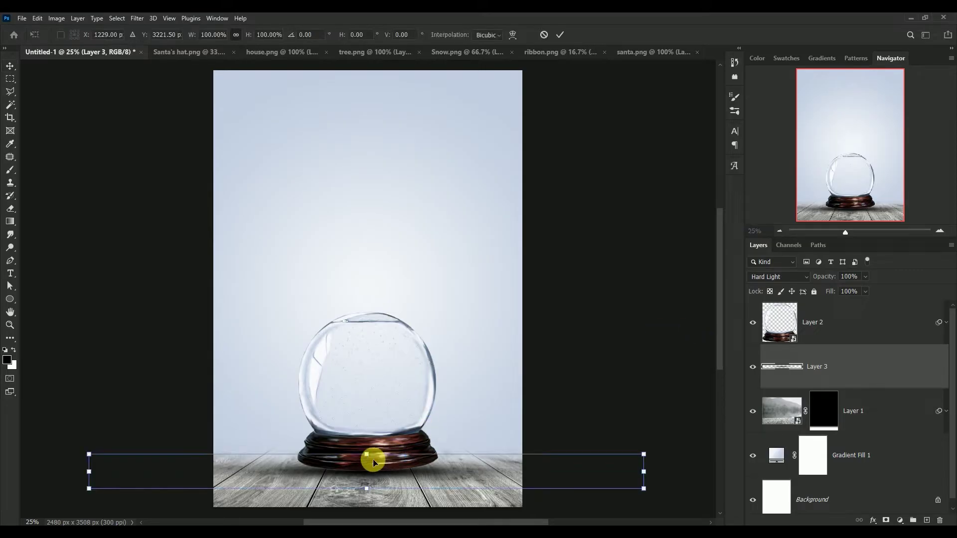
Step: Stretch the shadow to about 127% height, nudge it right, commit, and compare visibility
left_click_drag(369, 455, 370, 448)
left_click_drag(450, 466, 446, 471)
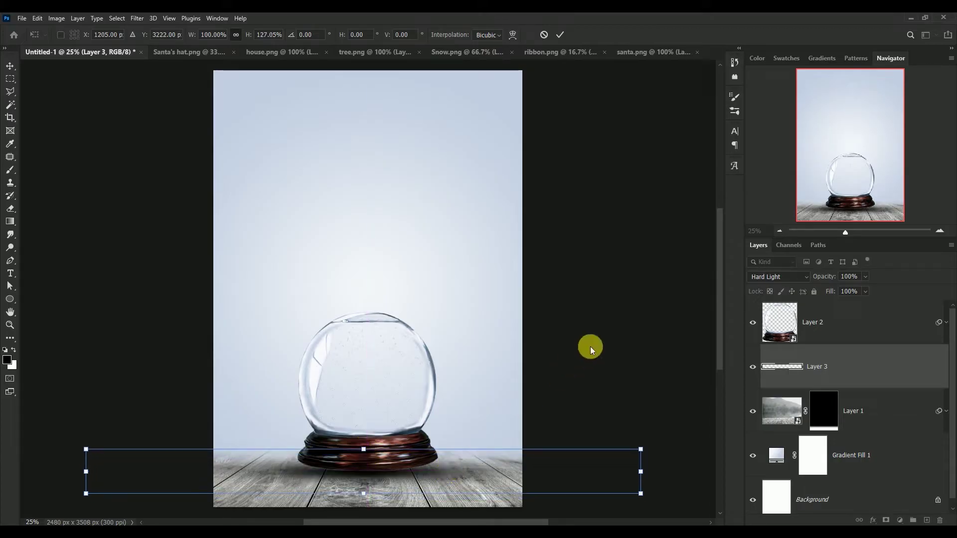
key("Right")
key("Right")
key("Right")
key("Right")
key("Right")
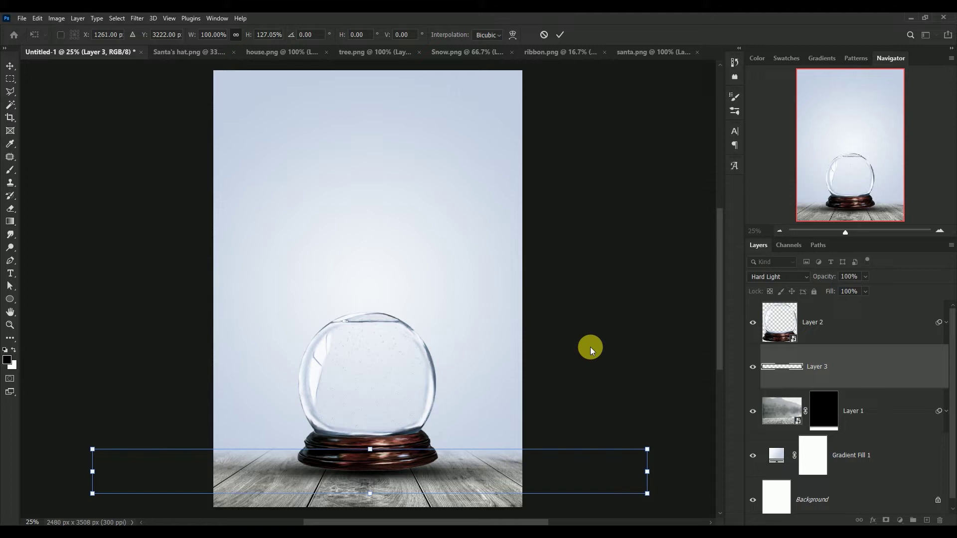
key("Right")
key("Right")
key("Right")
key("Left")
key("Left")
key("Left")
key("Left")
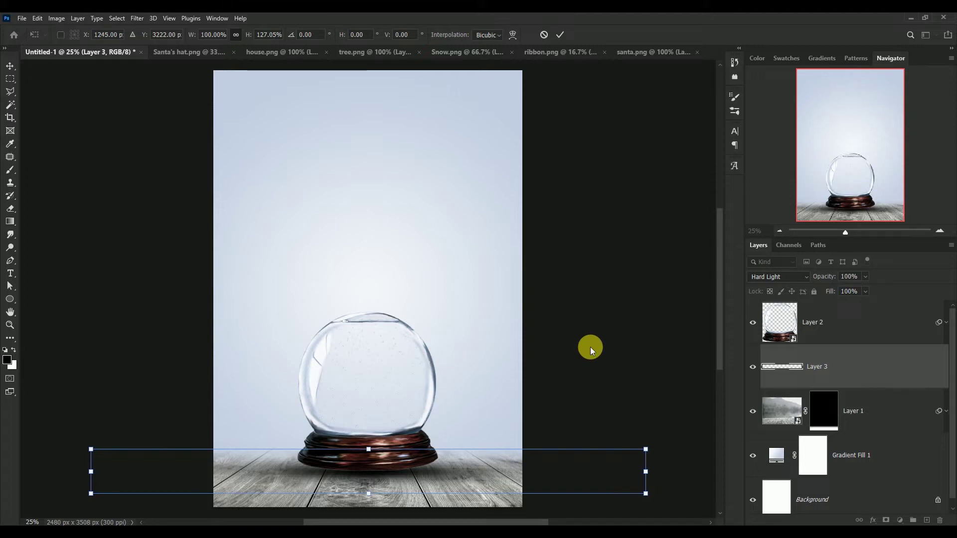
key("Return")
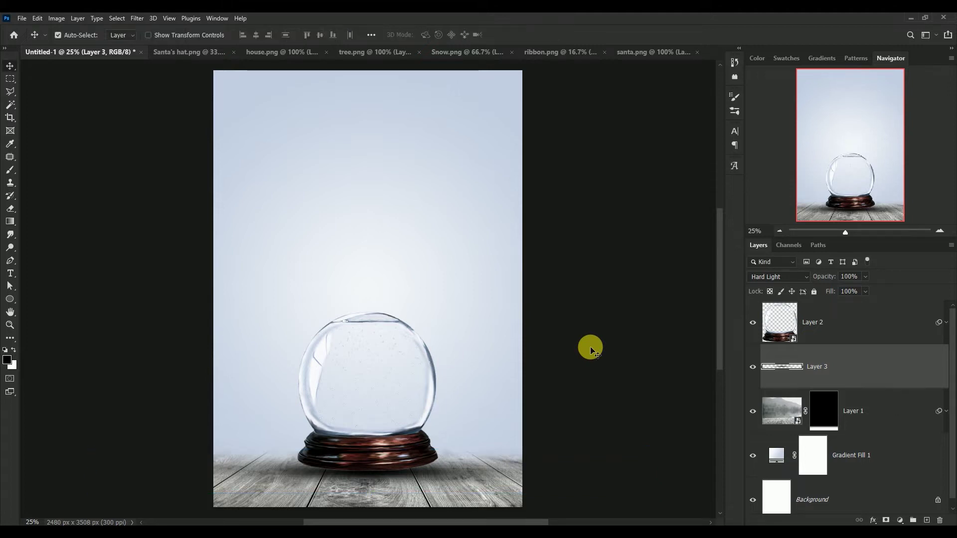
left_click(754, 367)
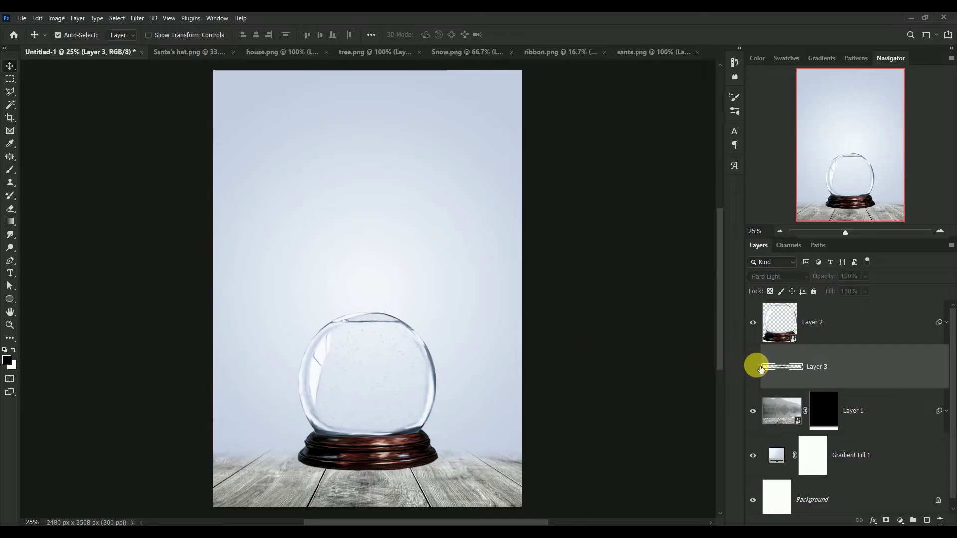
left_click(753, 366)
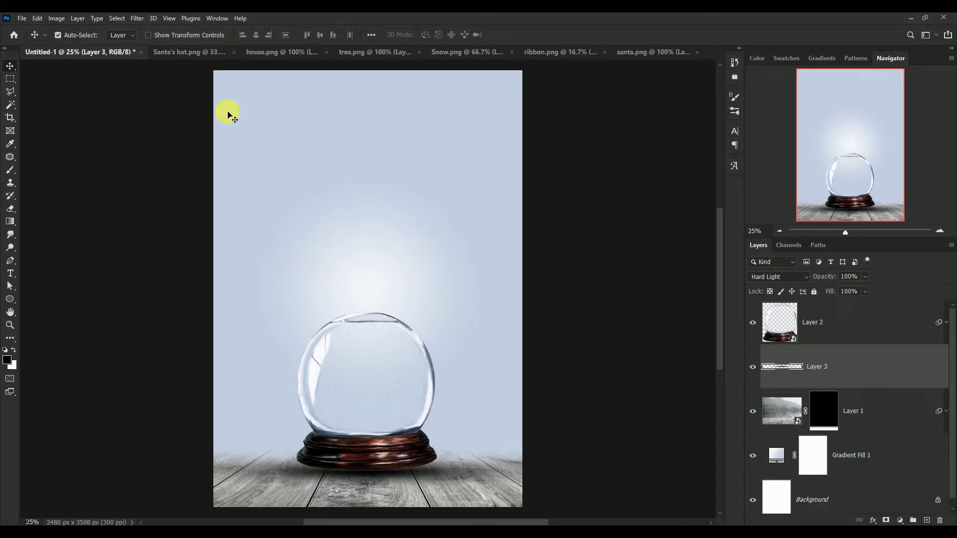
Step: Bring the Santa hat from Santa's hat.png into the poster, scaled to 75% and rotated -12°
left_click(193, 55)
mouse_move(396, 258)
left_mouse_down()
mouse_move(83, 90)
mouse_move(319, 296)
mouse_move(362, 298)
left_mouse_up()
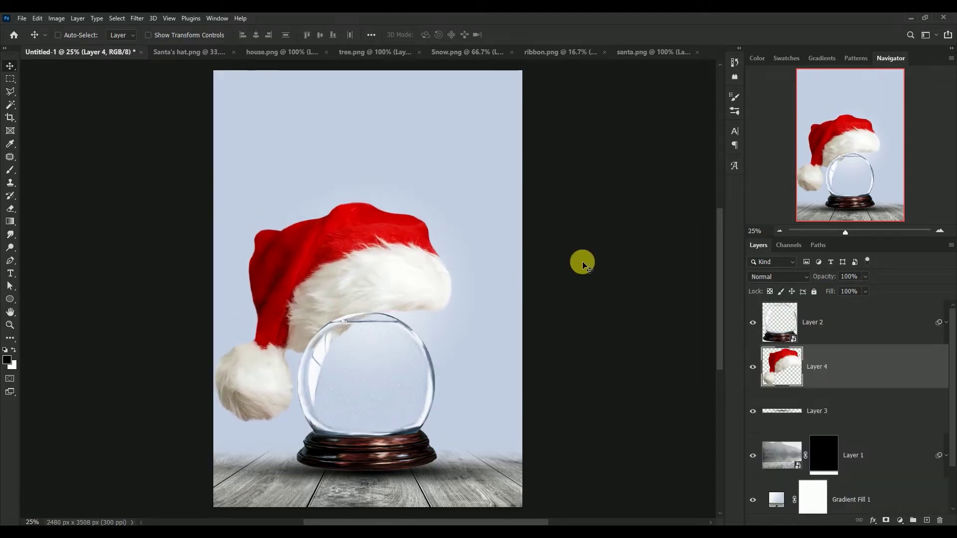
key("ctrl+t")
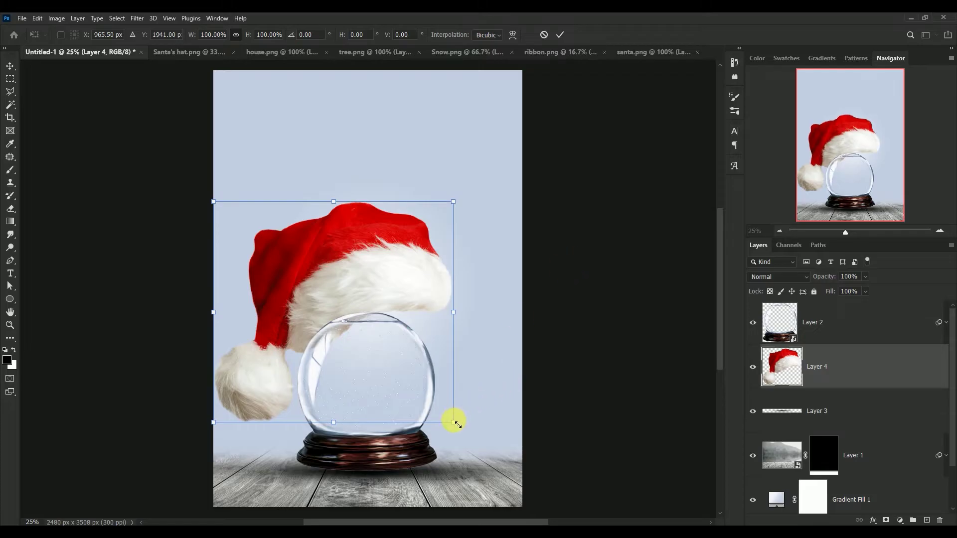
mouse_move(455, 423)
left_mouse_down()
mouse_move(396, 369)
mouse_move(429, 346)
left_mouse_up()
left_click_drag(298, 262, 305, 293)
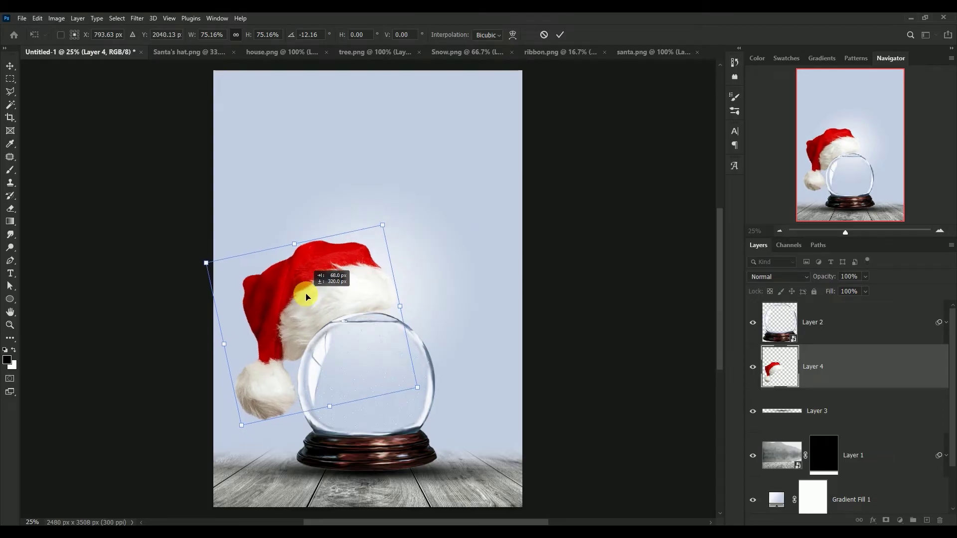
key("Return")
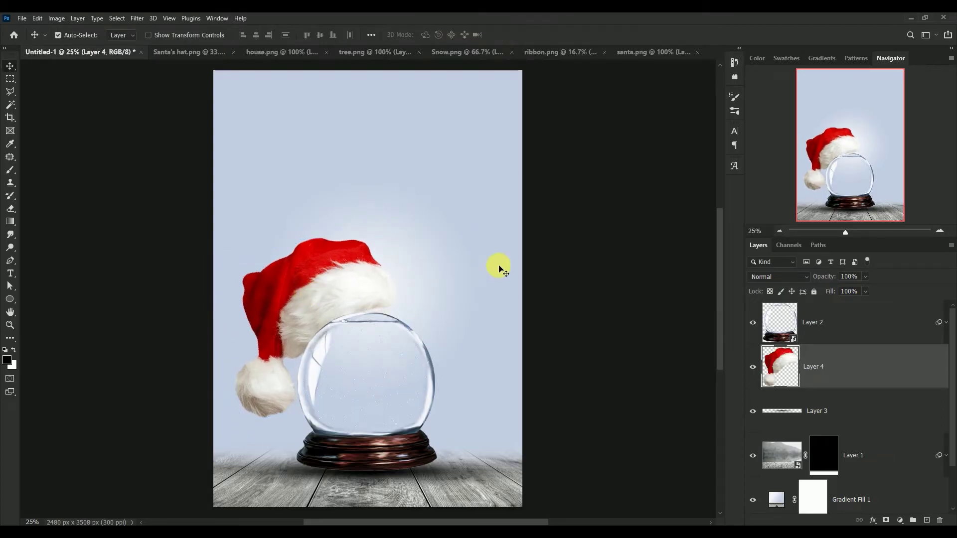
Step: Move the hat layer above Layer 2 and settle the hat onto the globe's top
left_click_drag(777, 364, 782, 327)
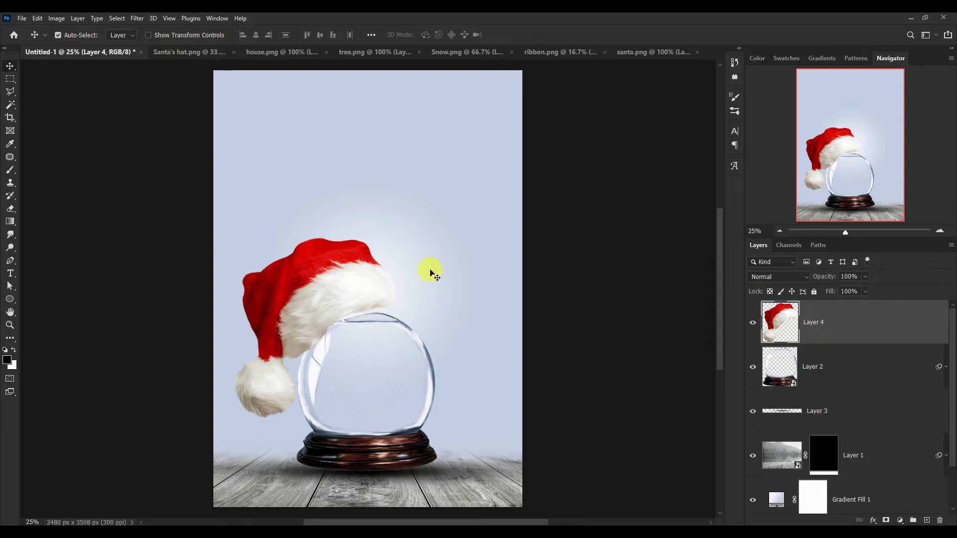
mouse_move(349, 285)
left_mouse_down()
mouse_move(342, 294)
mouse_move(349, 298)
left_mouse_up()
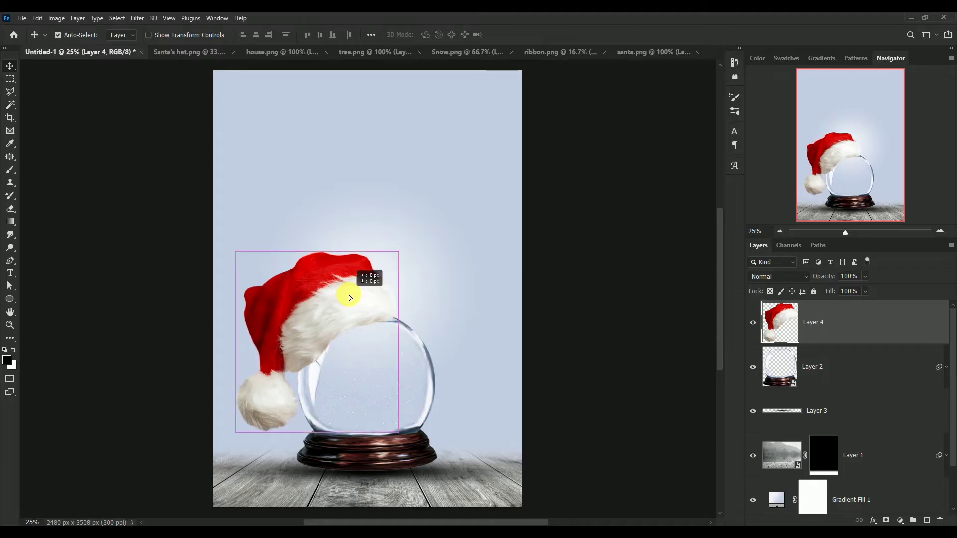
left_click_drag(348, 298, 349, 297)
left_click(754, 323)
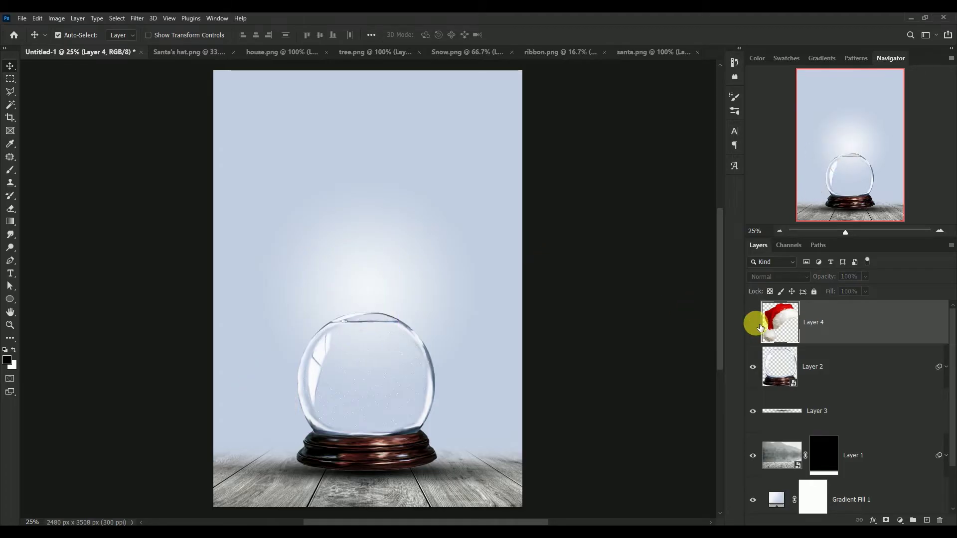
left_click(754, 323)
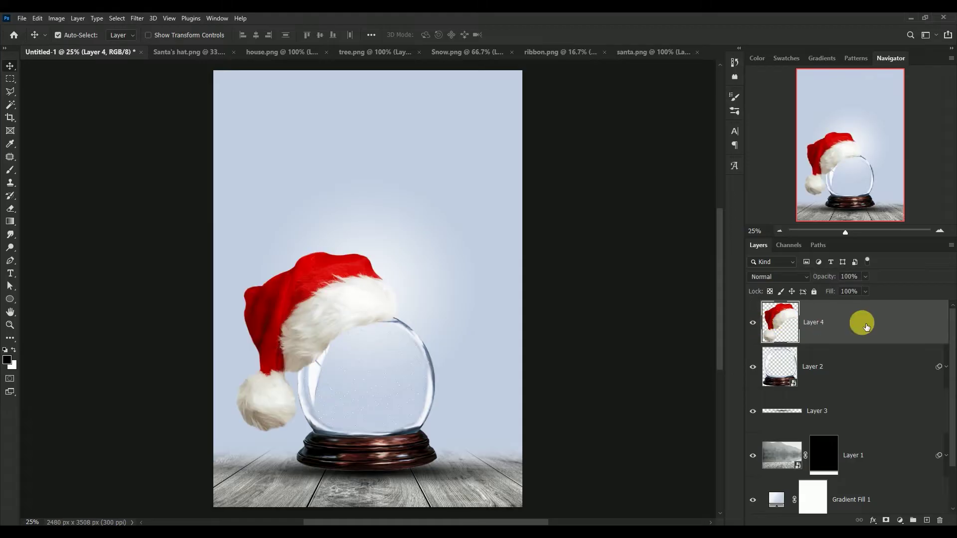
Step: Close Santa's hat.png and convert the hat's Layer 4 to a smart object
left_click(187, 52)
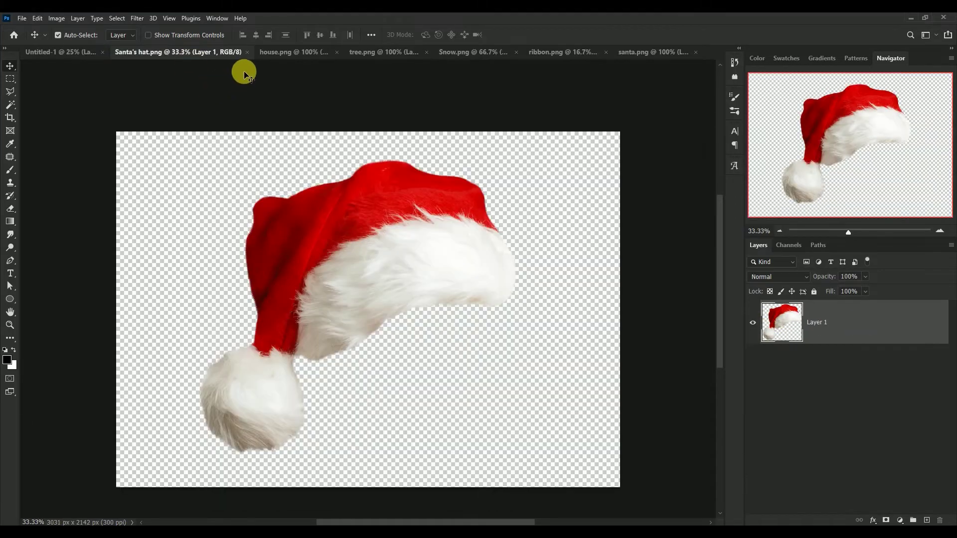
left_click(248, 52)
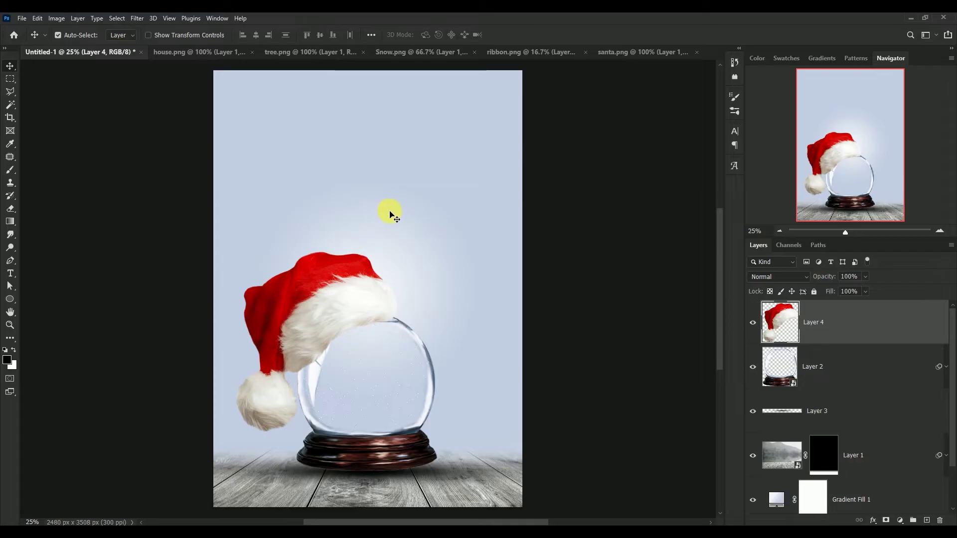
right_click(882, 323)
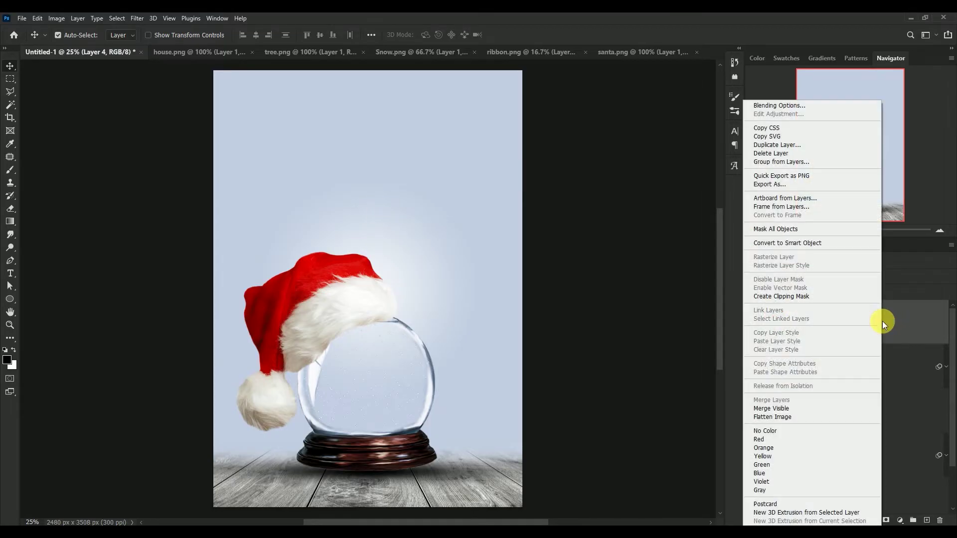
left_click(859, 244)
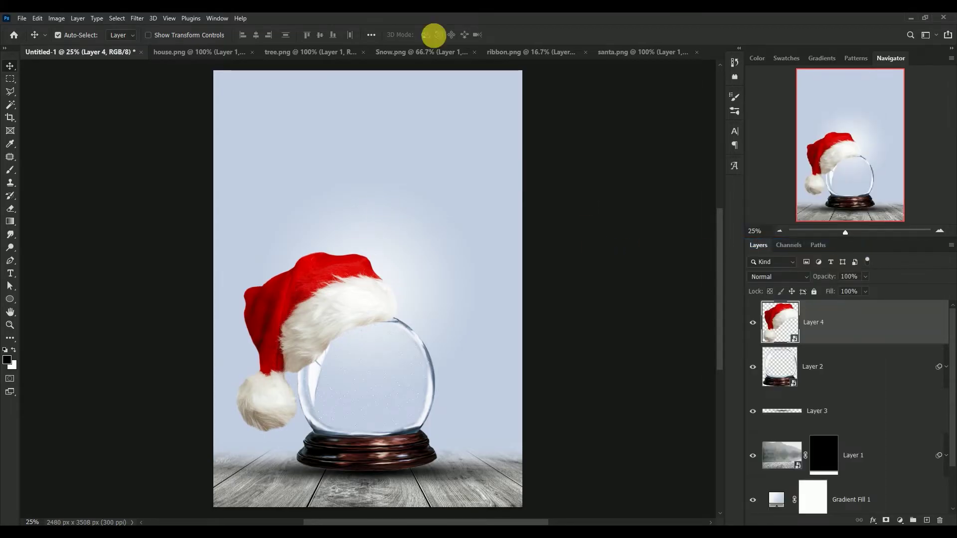
left_click(136, 18)
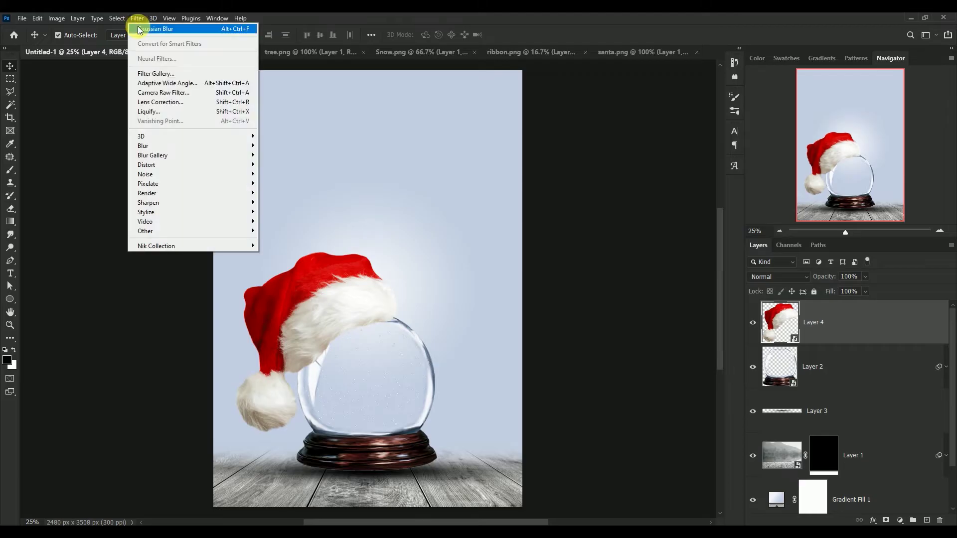
Step: Apply Camera Raw to the Layer 4 hat: Highlights -100, Texture +50, Clarity +64, Shadows +86
left_click(164, 93)
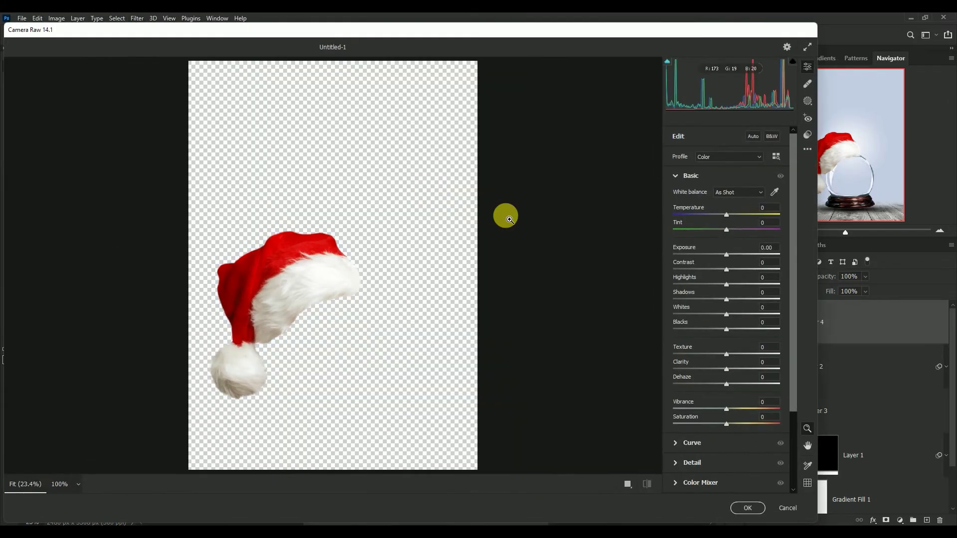
left_click(762, 277)
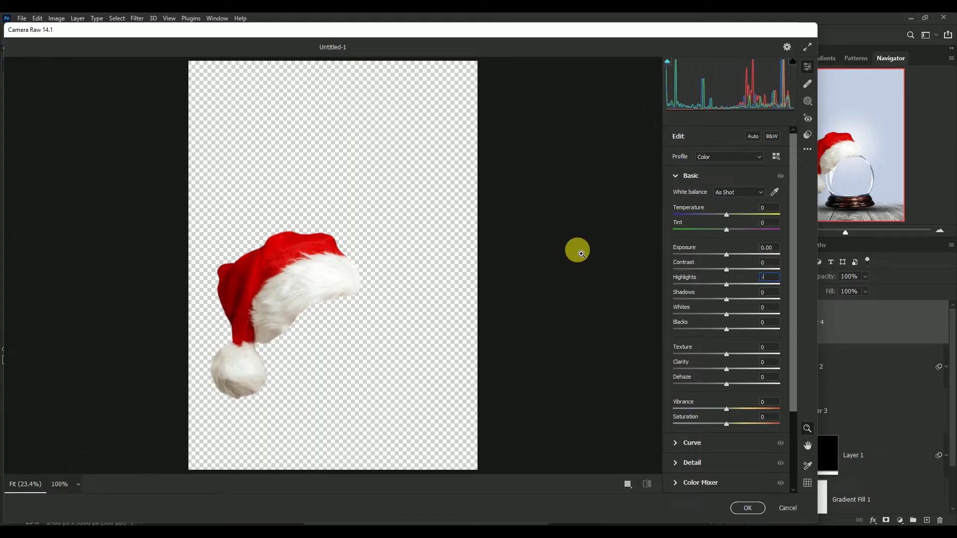
type("-100")
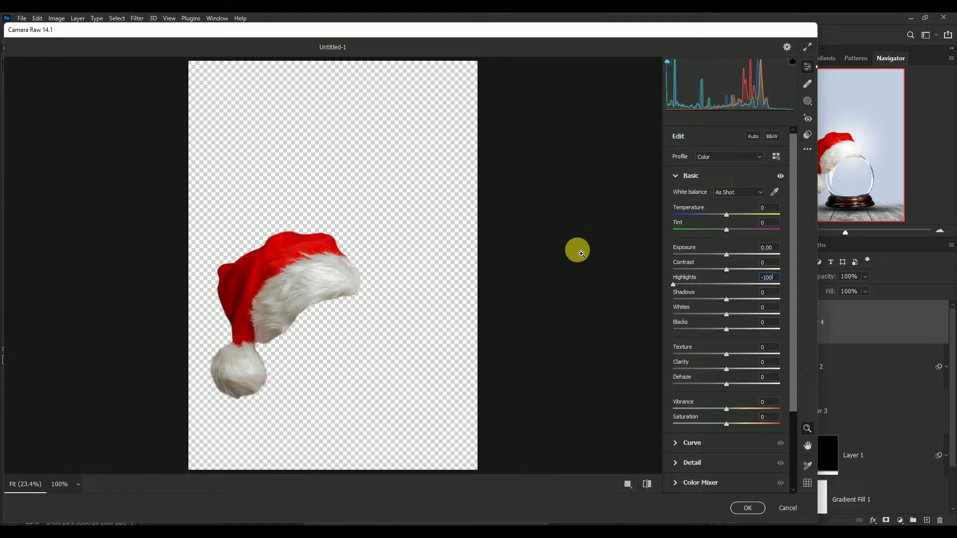
key("Tab")
type("+5")
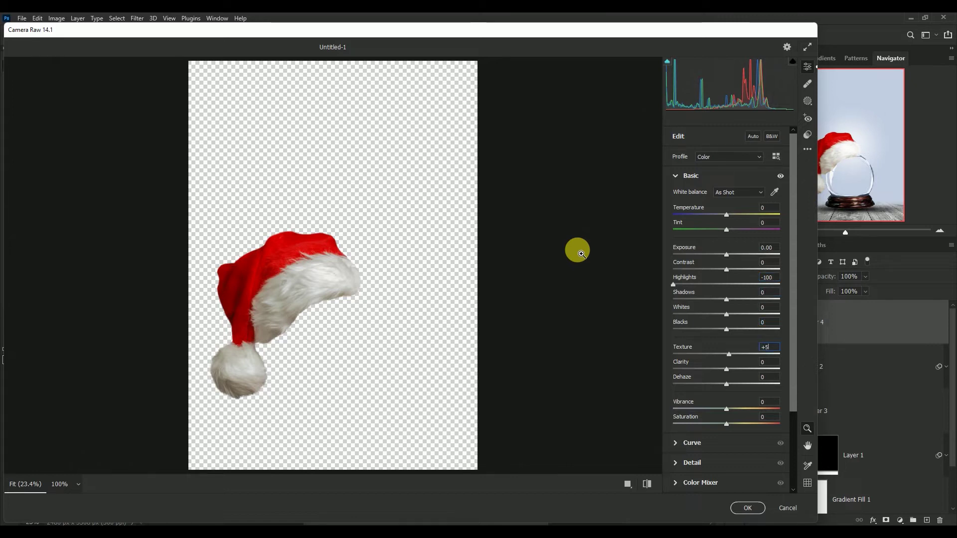
type("0")
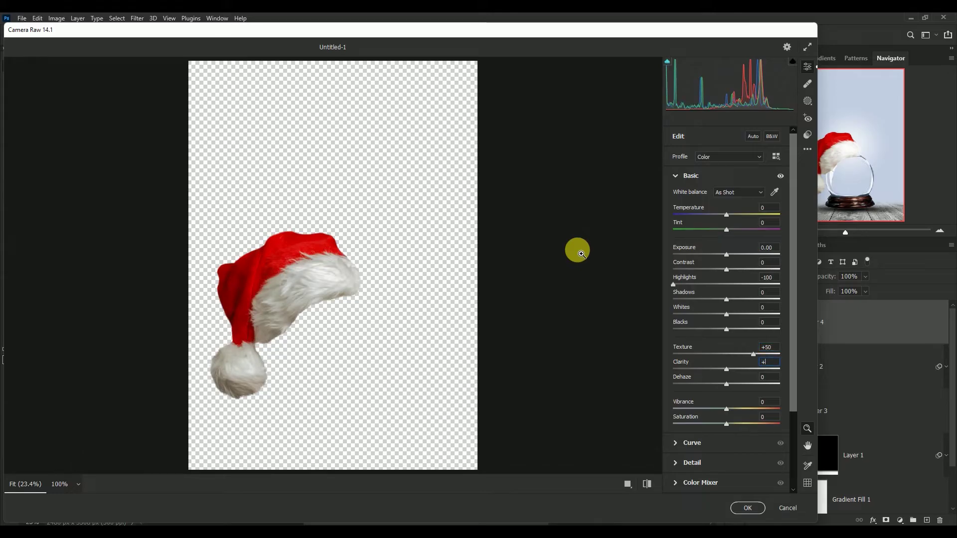
type("6")
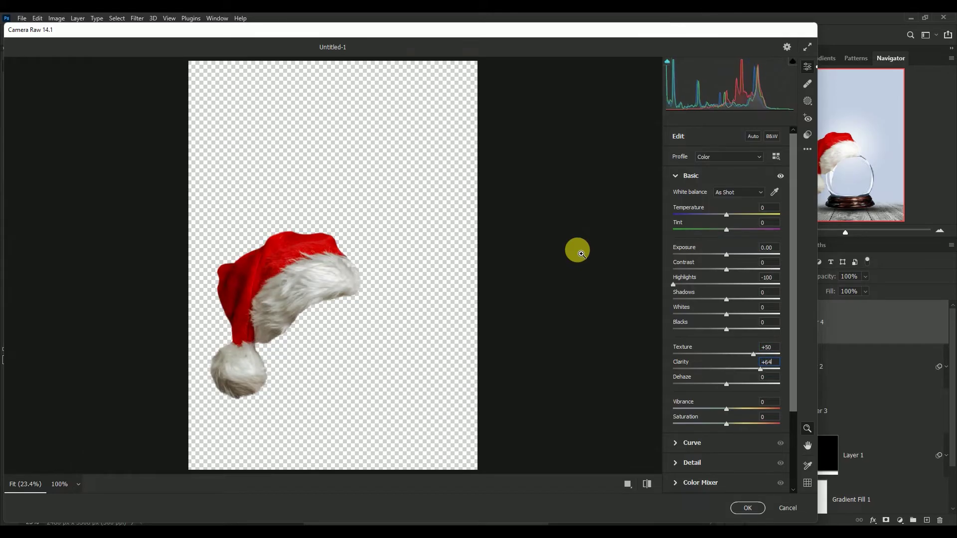
type("4")
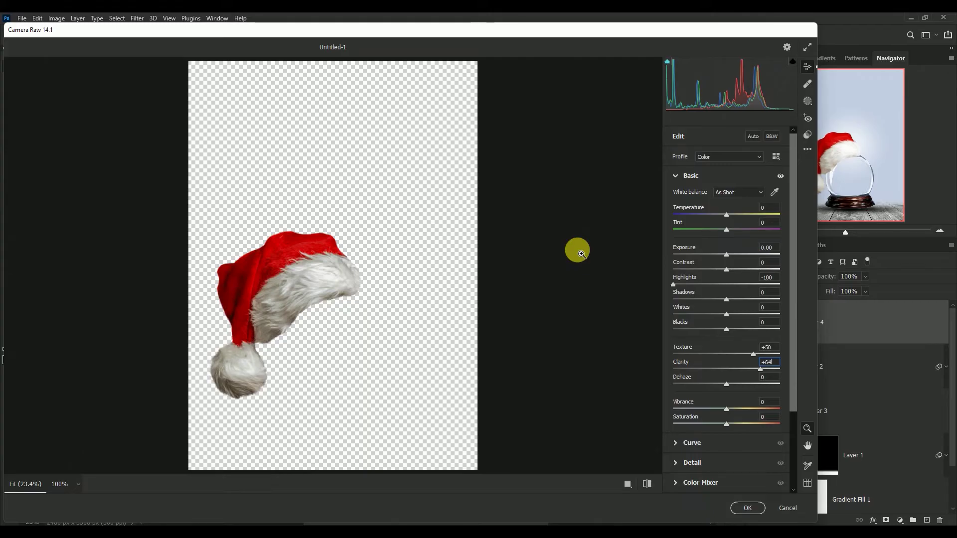
left_click(761, 294)
type("+8")
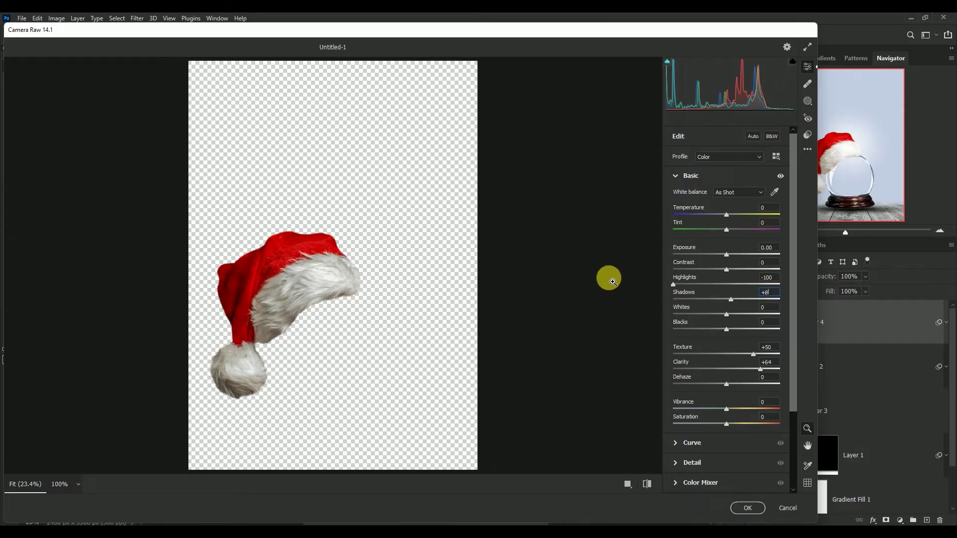
type("6")
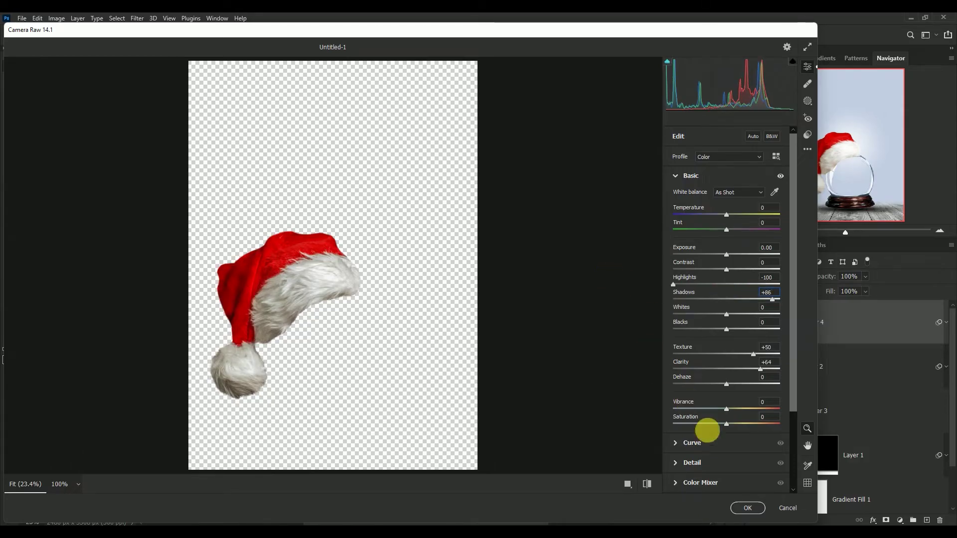
left_click(738, 506)
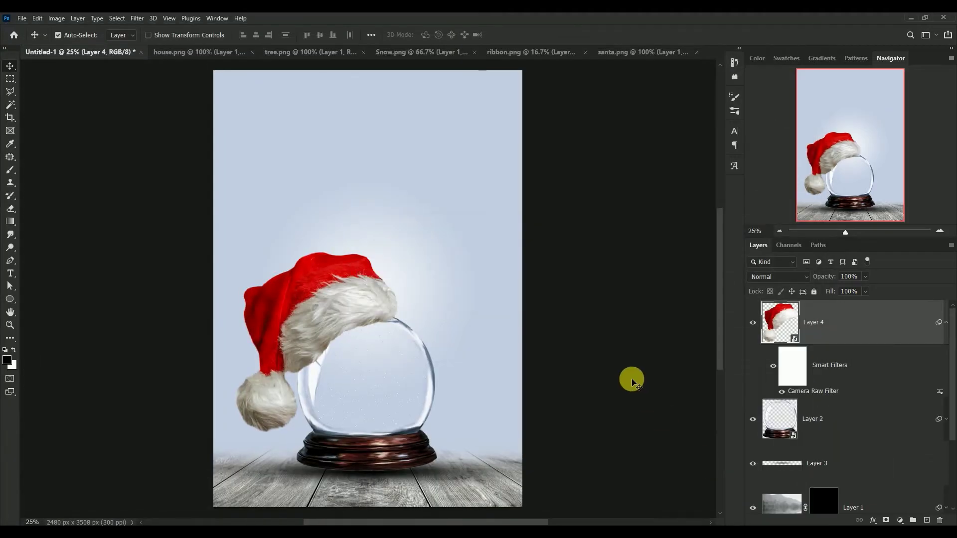
Step: Shrink the hat slightly and shift it right over the globe
left_click(946, 323)
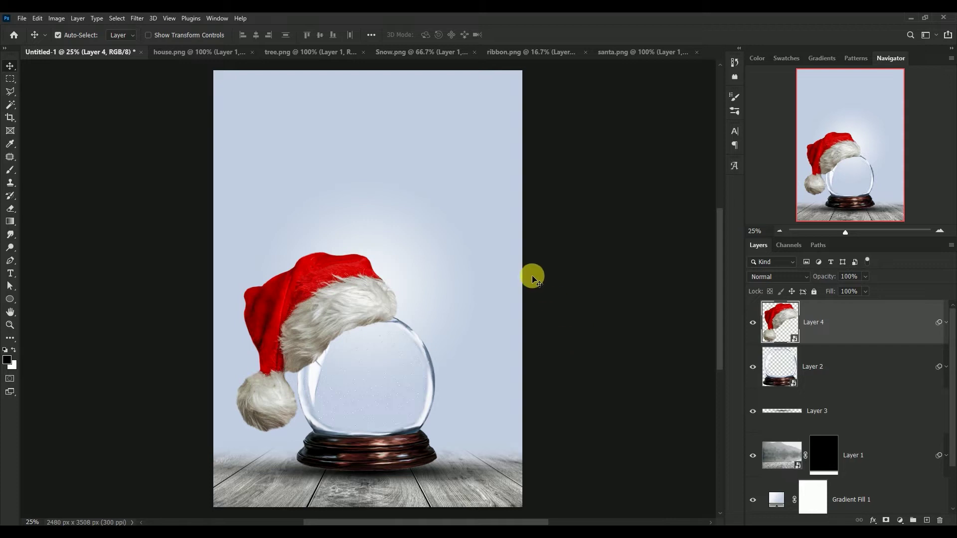
key("ctrl+t")
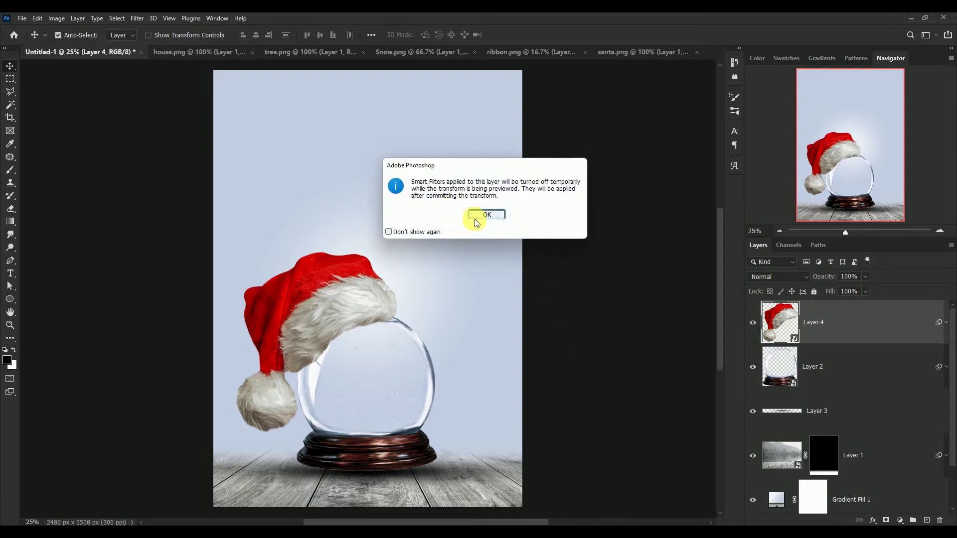
left_click(474, 219)
mouse_move(398, 430)
left_mouse_down()
mouse_move(393, 410)
mouse_move(421, 408)
mouse_move(419, 418)
mouse_move(412, 413)
left_mouse_up()
key("Return")
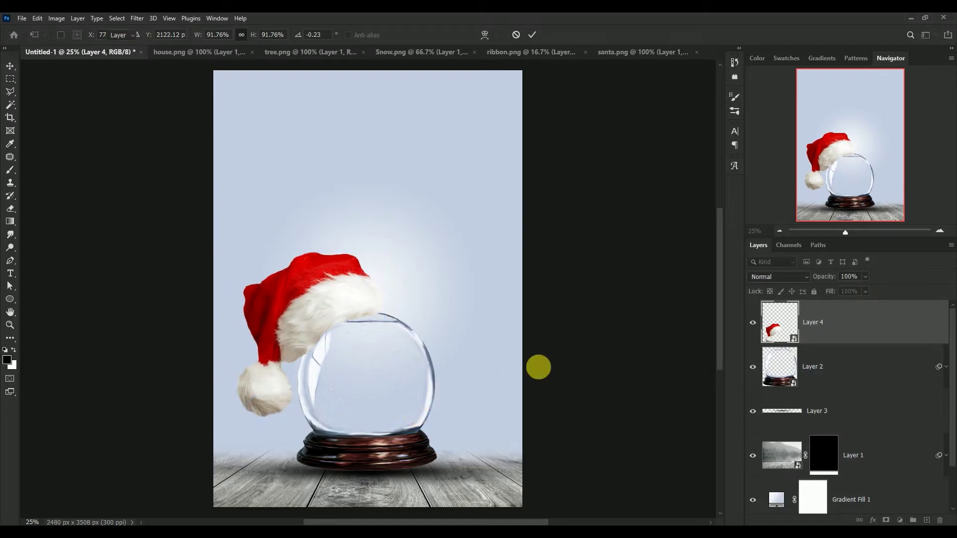
left_click_drag(306, 296, 311, 295)
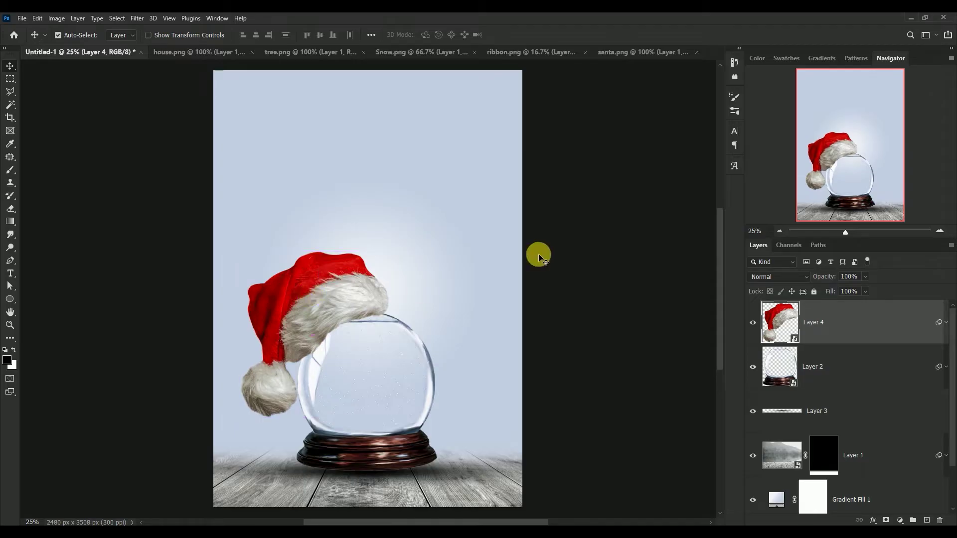
Step: Tilt the hat a few degrees and enlarge it to 95.6% on the globe
key("ctrl+t")
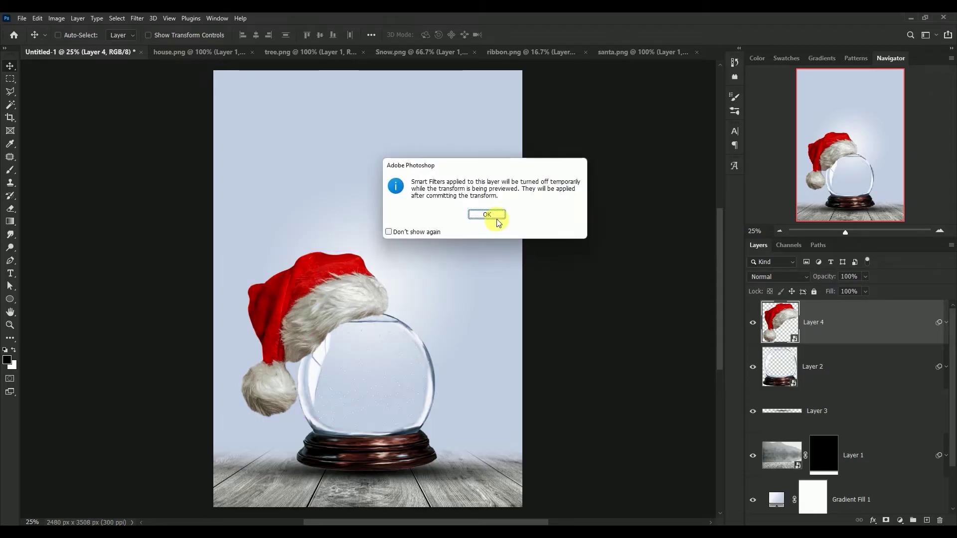
left_click(493, 217)
left_click_drag(435, 378, 435, 379)
left_click_drag(388, 250, 390, 245)
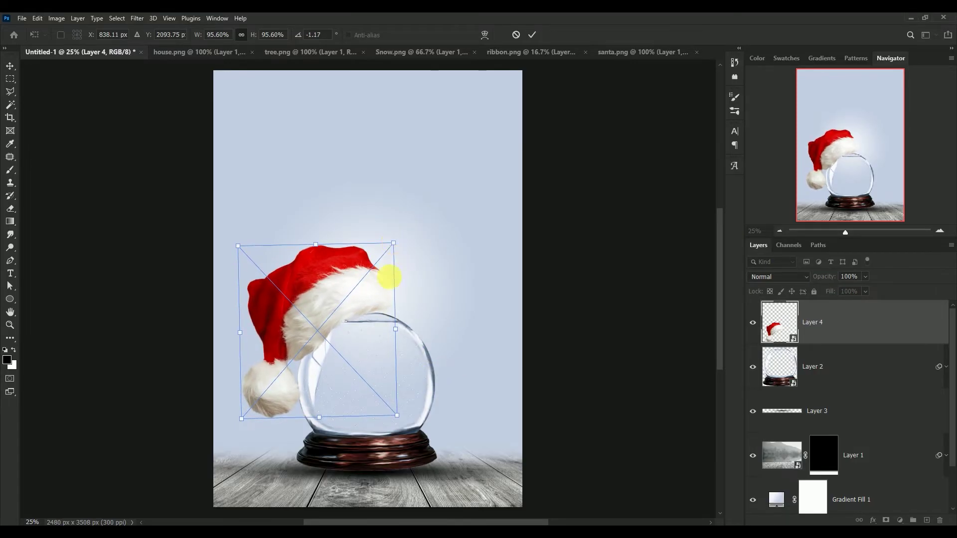
left_click_drag(322, 315, 319, 319)
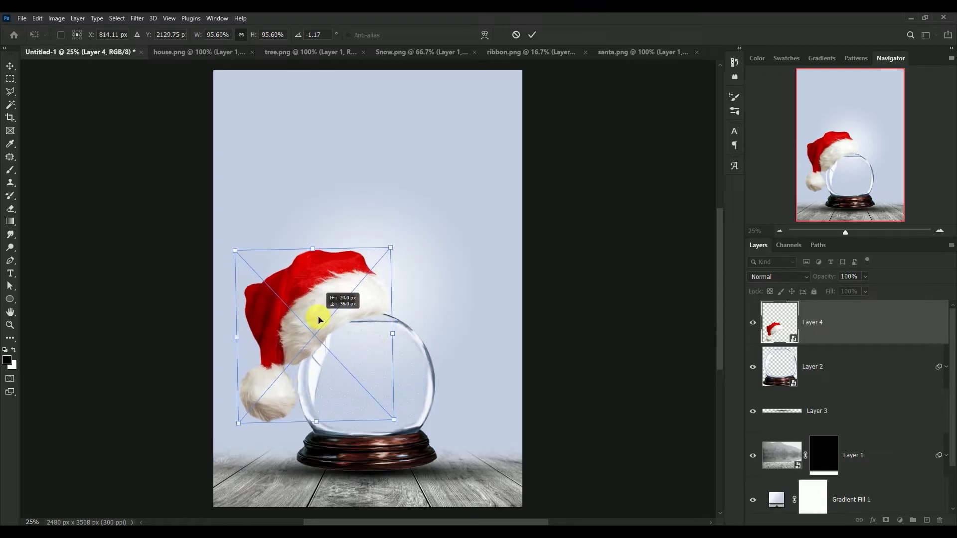
key("Return")
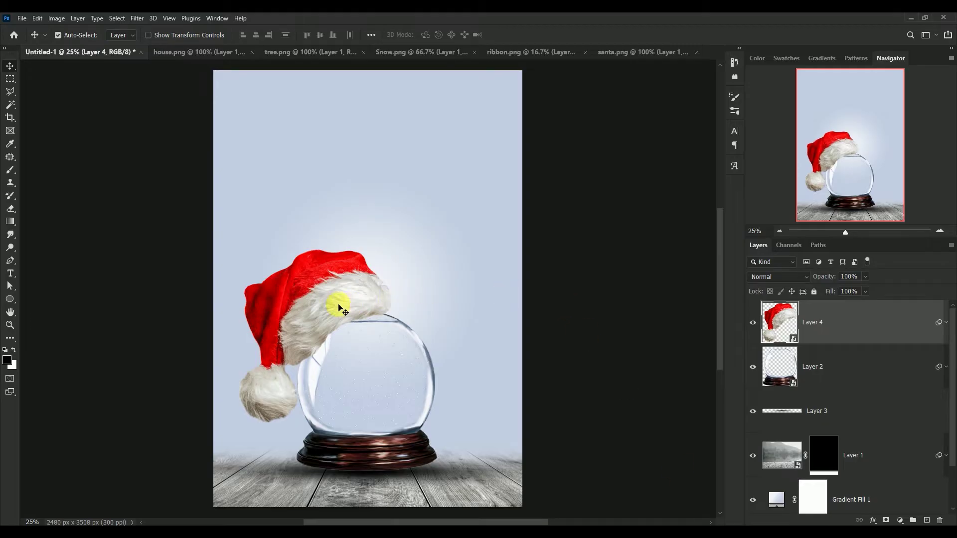
Step: Lower the hat onto the globe's top and bring the house image into the poster
left_click_drag(330, 313, 333, 319)
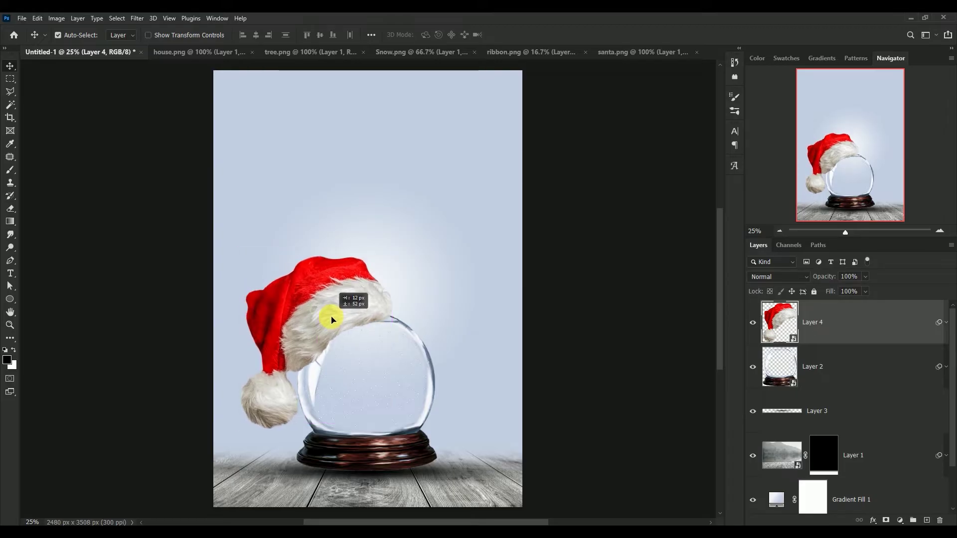
left_click_drag(332, 319, 332, 319)
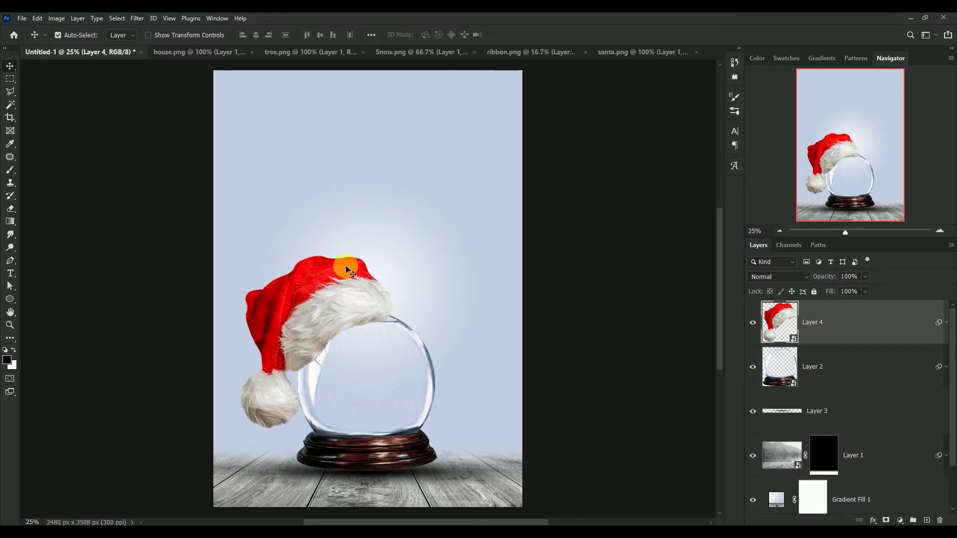
left_click(198, 61)
mouse_move(367, 335)
left_mouse_down()
mouse_move(78, 55)
mouse_move(347, 213)
left_mouse_up()
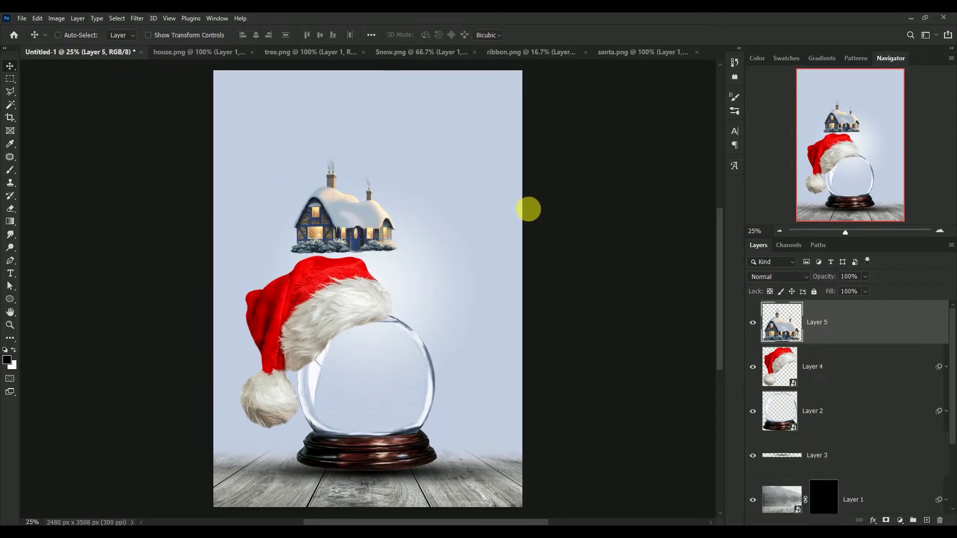
Step: Scale the house layer down to 64.66%
key("ctrl+t")
left_click_drag(402, 253, 365, 220)
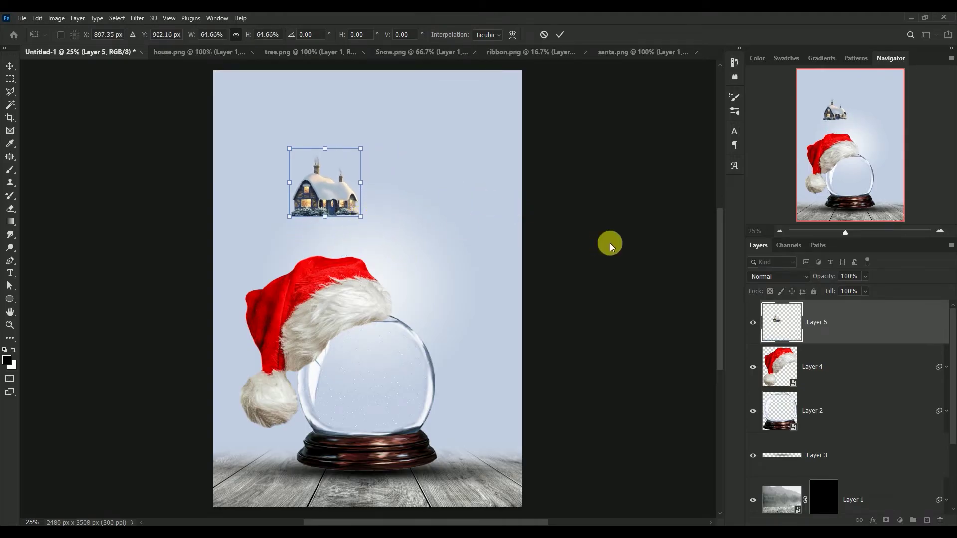
key("Return")
Step: Move Layer 5 below the globe's Layer 2 and position the house inside the globe
left_click_drag(778, 318, 792, 433)
left_click_drag(313, 207, 377, 413)
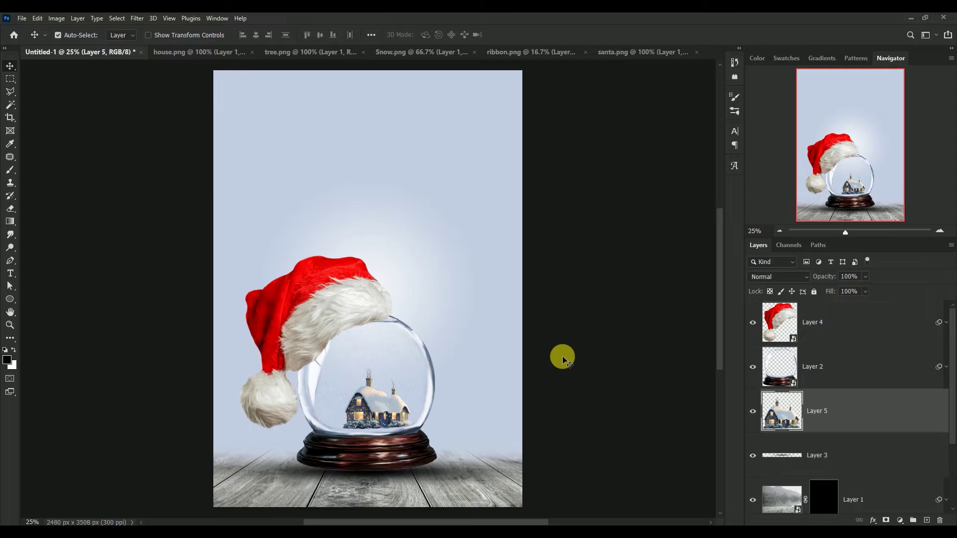
key("Down")
key("Left")
key("Left")
key("Left")
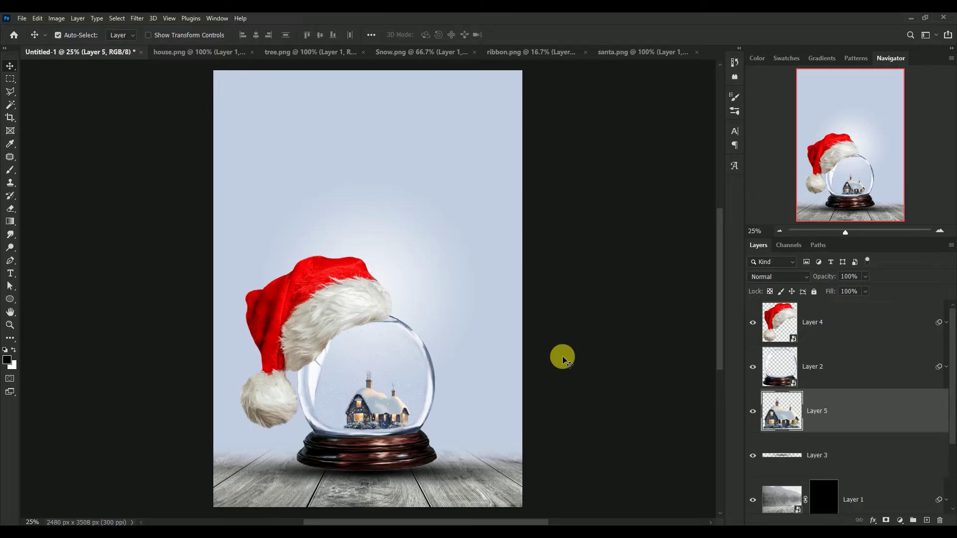
key("Left")
key("Left")
key("Left")
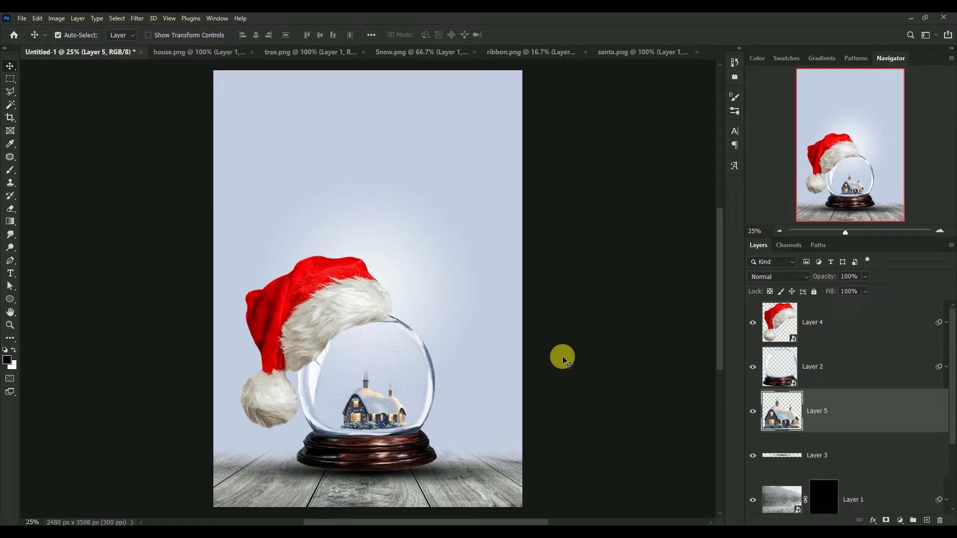
key("Left")
key("Left")
key("Left")
key("Left")
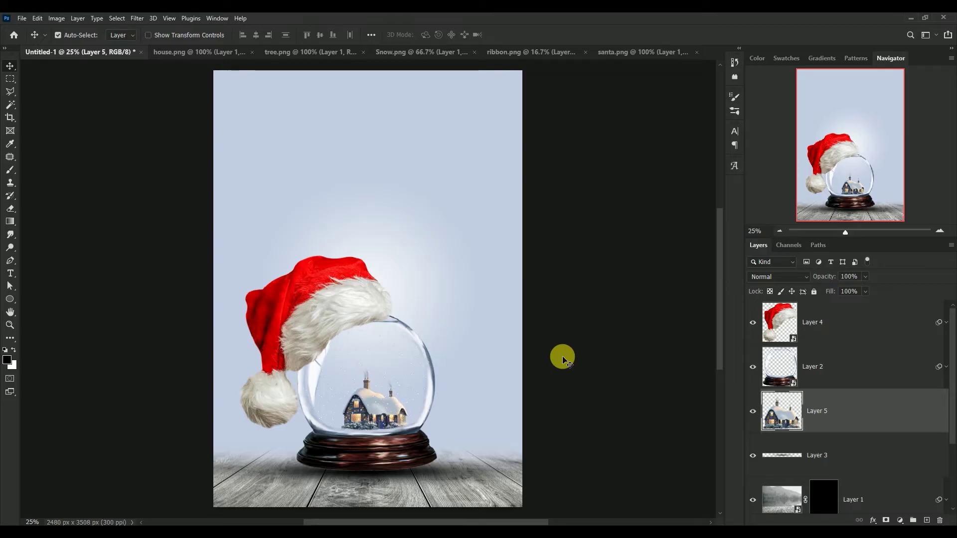
key("Left")
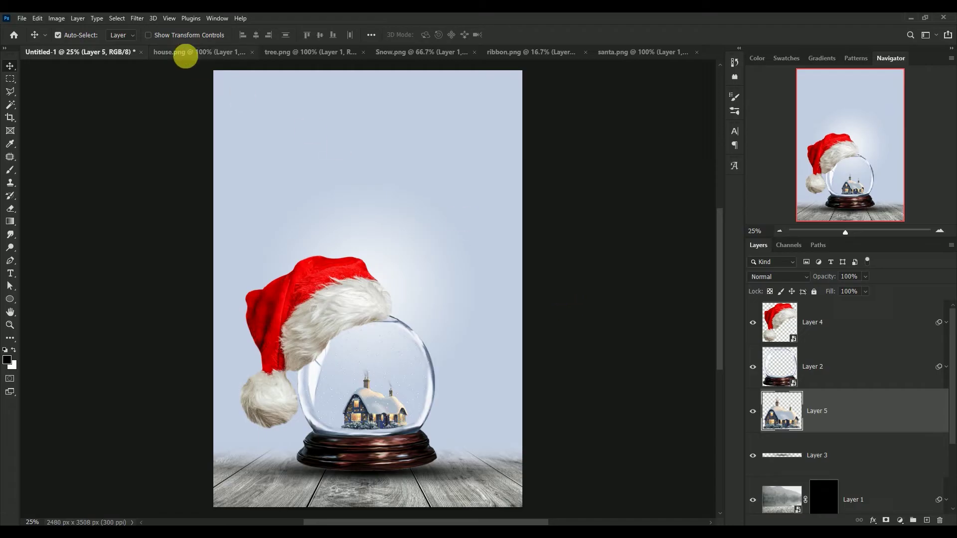
Step: Close house.png and add the tree as Layer 6 below the house, scaled to 67.97%
left_click(172, 50)
left_click(255, 52)
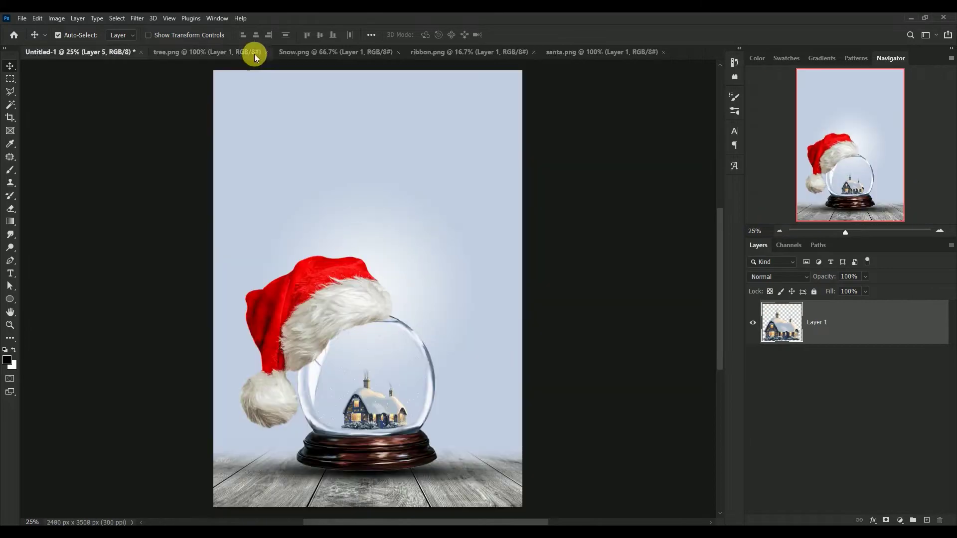
left_click(195, 54)
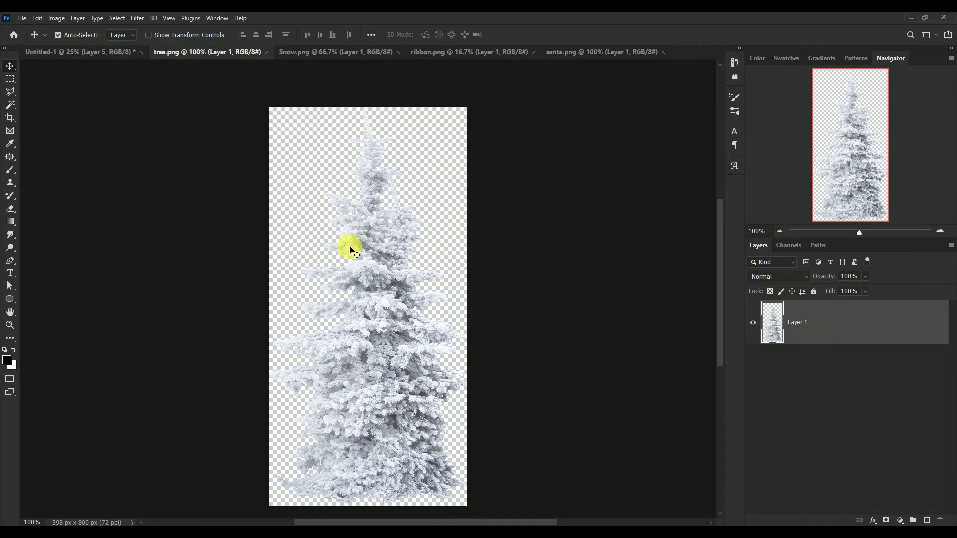
mouse_move(373, 303)
left_mouse_down()
mouse_move(166, 108)
mouse_move(354, 229)
left_mouse_up()
left_click_drag(773, 411, 783, 485)
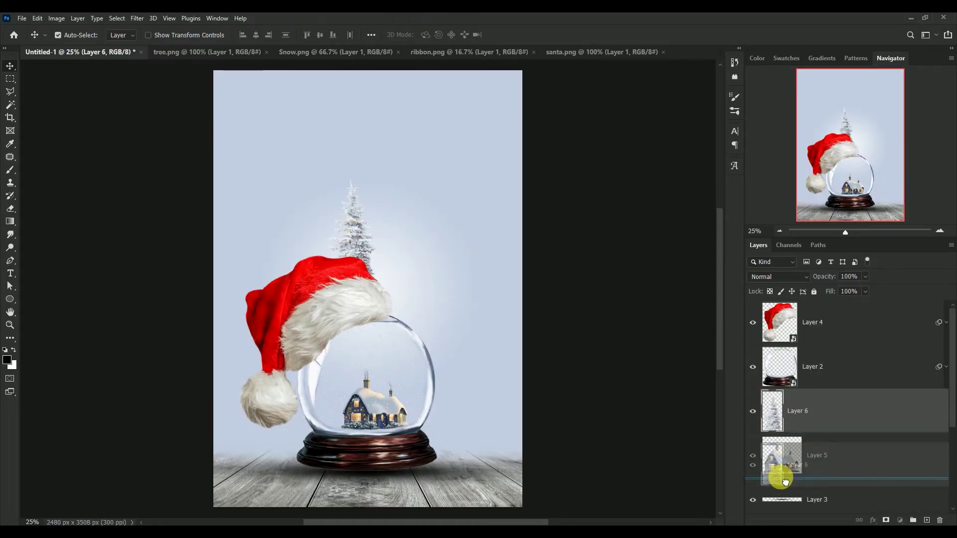
key("ctrl+t")
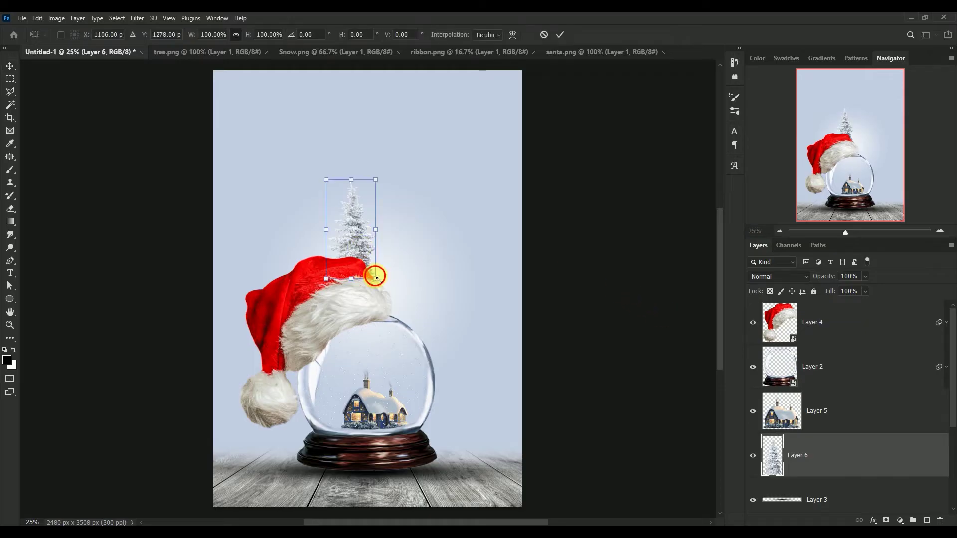
mouse_move(375, 279)
left_mouse_down()
mouse_move(363, 248)
mouse_move(411, 397)
left_mouse_up()
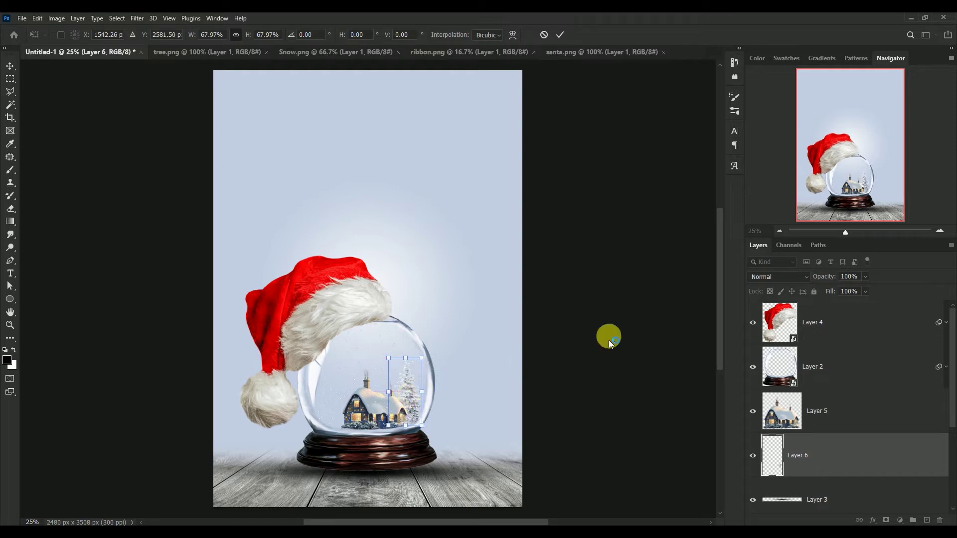
key("Return")
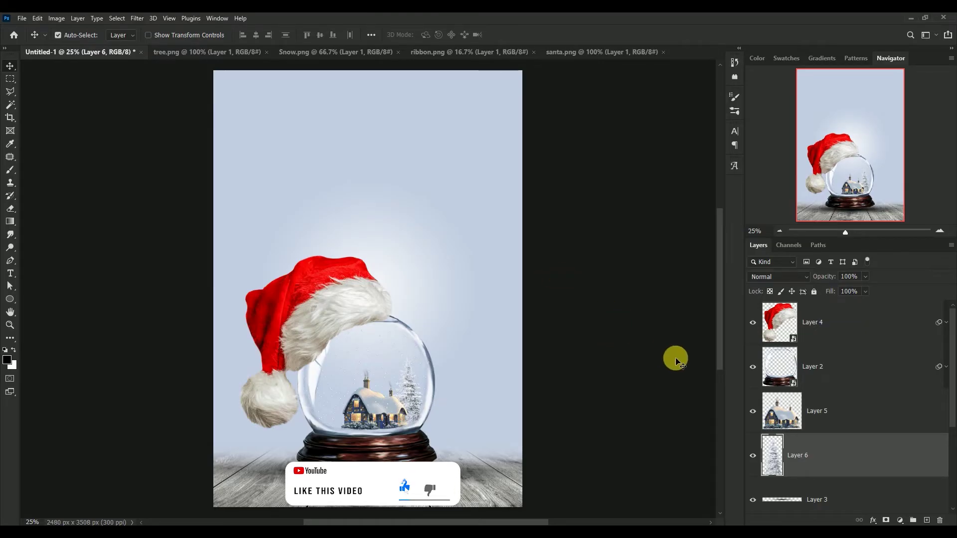
Step: Toggle the tree and house layers' visibility to check the scene
left_click(752, 455)
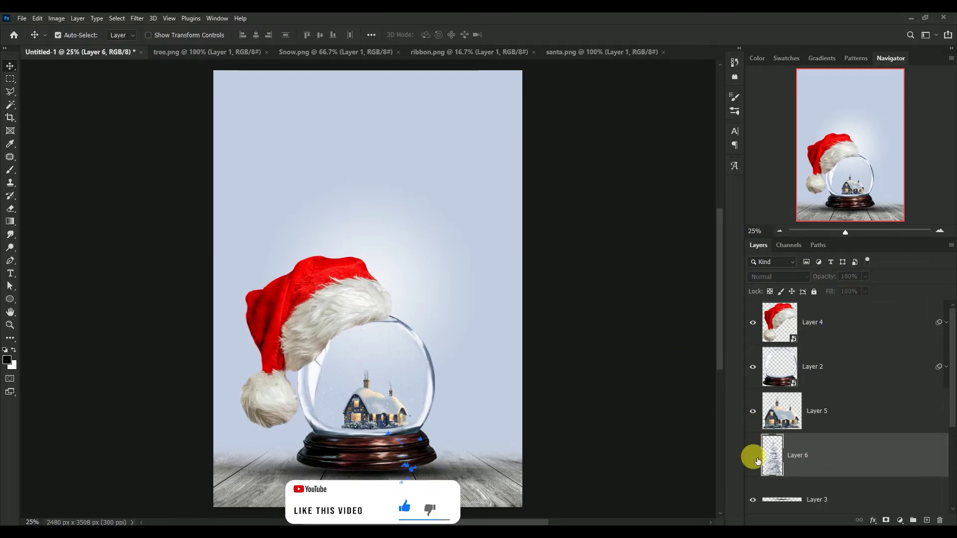
left_click(753, 457)
left_click(753, 411)
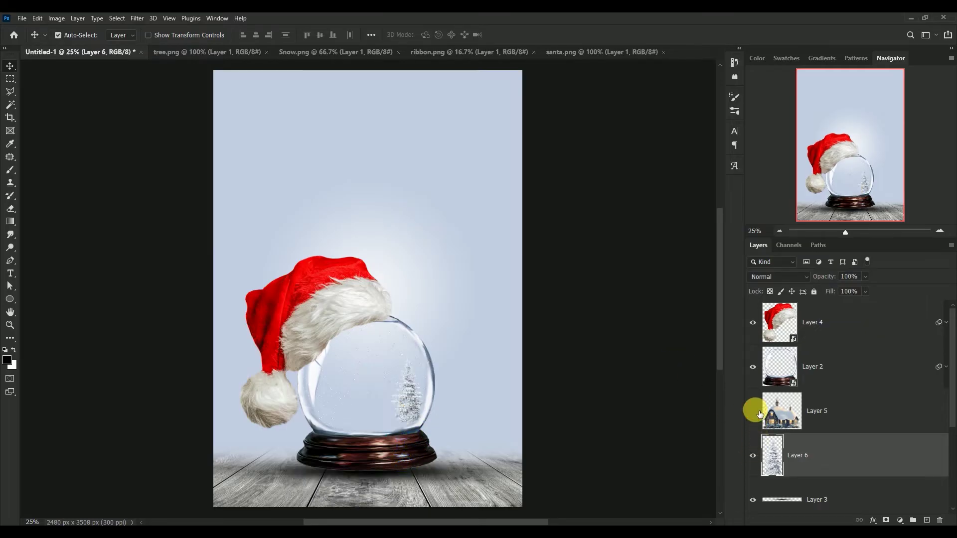
left_click(754, 412)
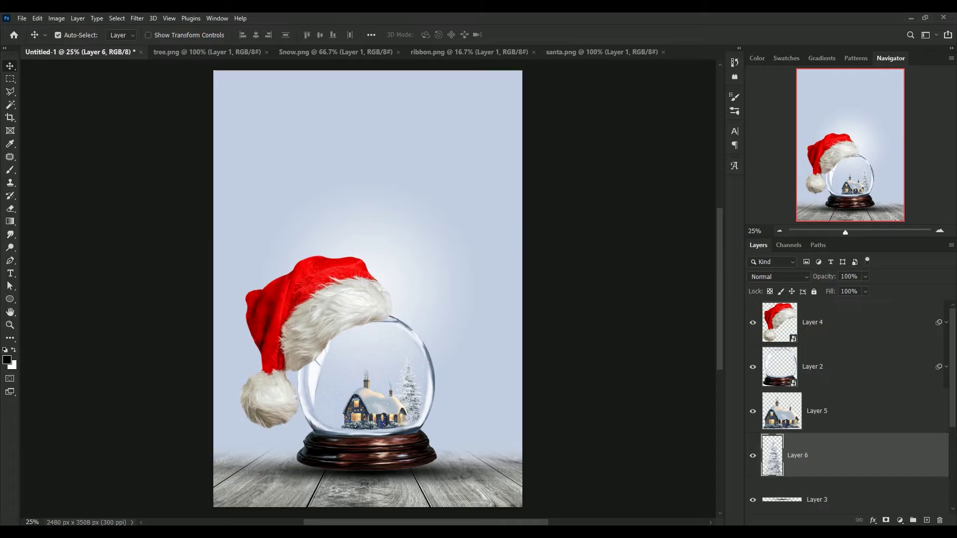
key("alt+period")
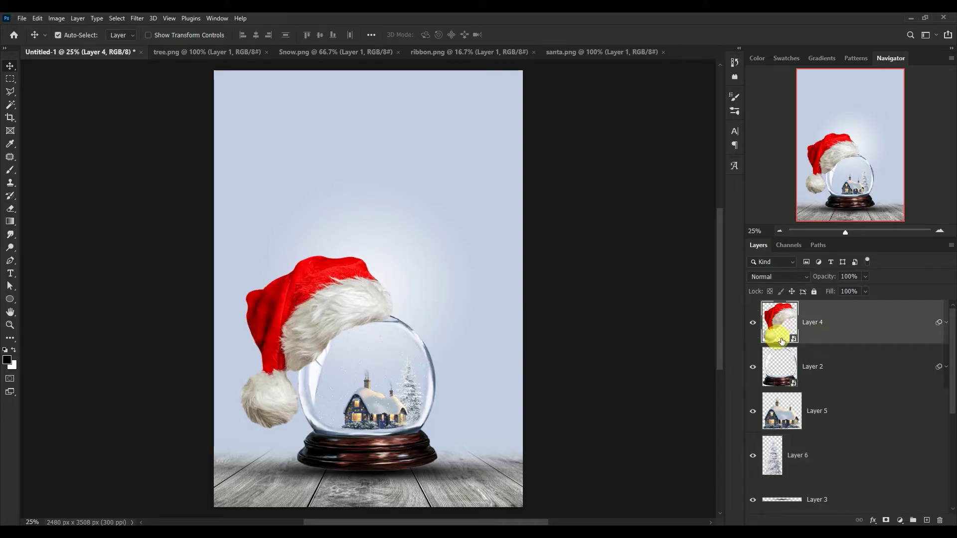
left_click(775, 367, "ctrl")
left_click(776, 413, "ctrl")
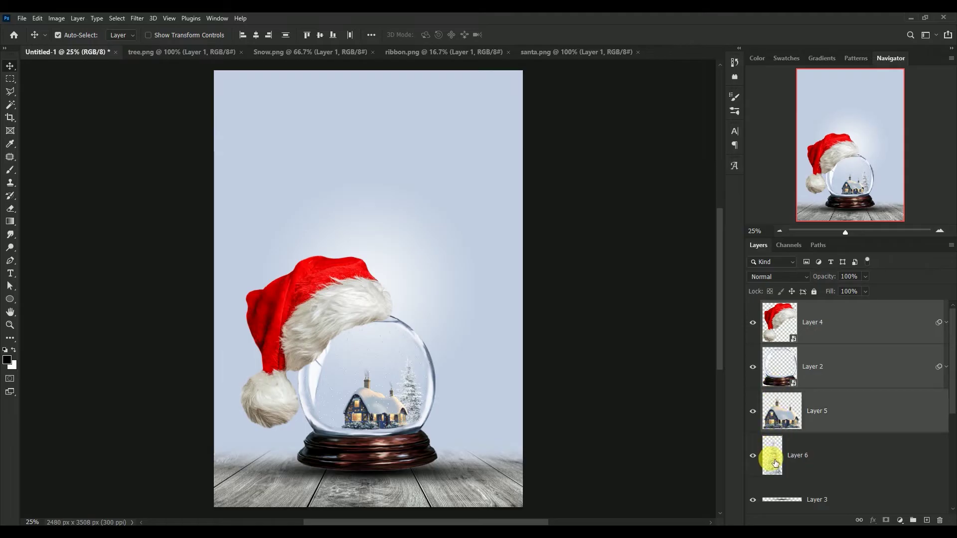
left_click(775, 462, "ctrl")
key("ctrl+t")
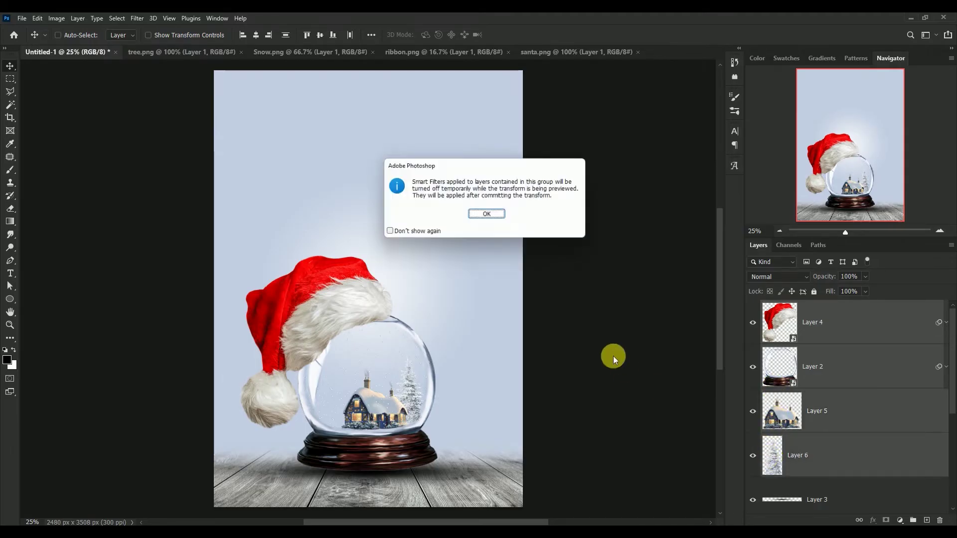
left_click(487, 214)
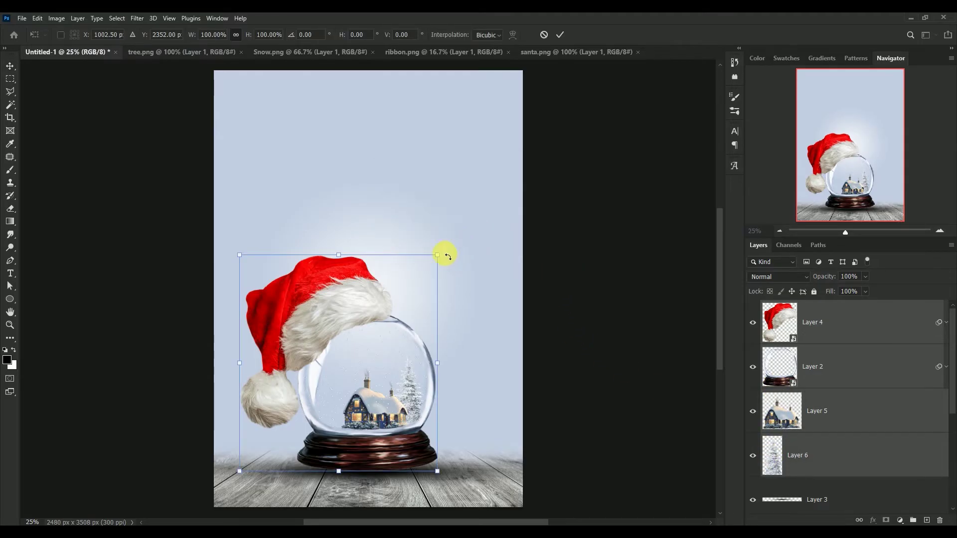
left_click_drag(440, 257, 465, 241)
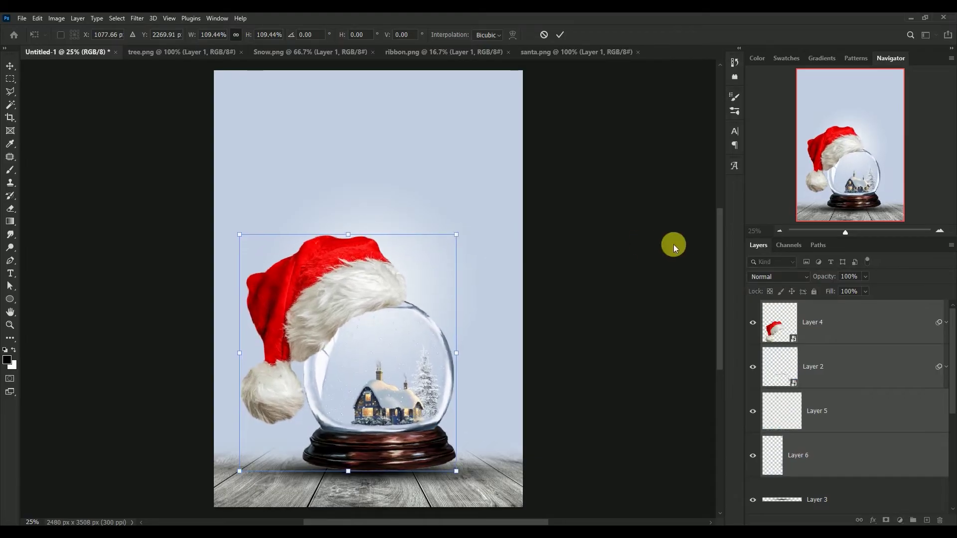
key("Return")
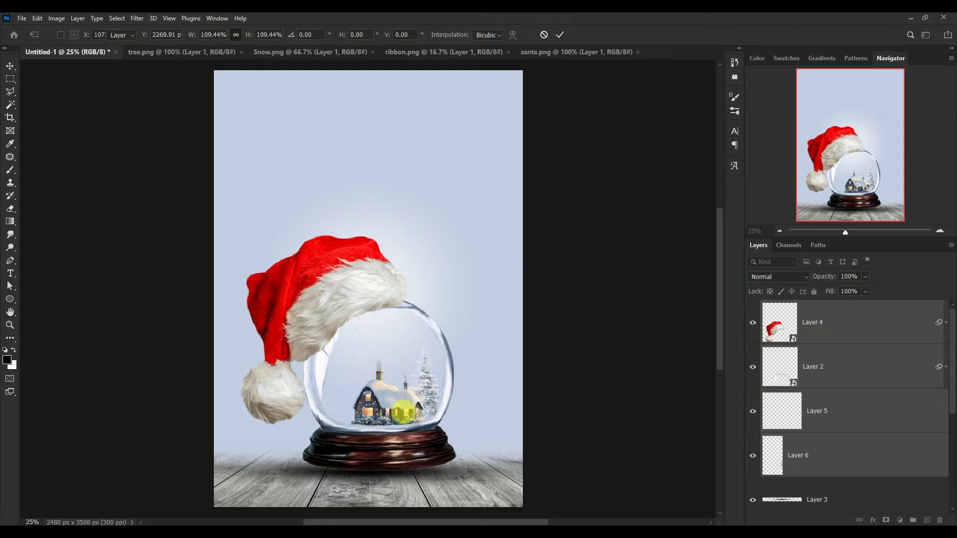
left_click_drag(393, 443, 378, 446)
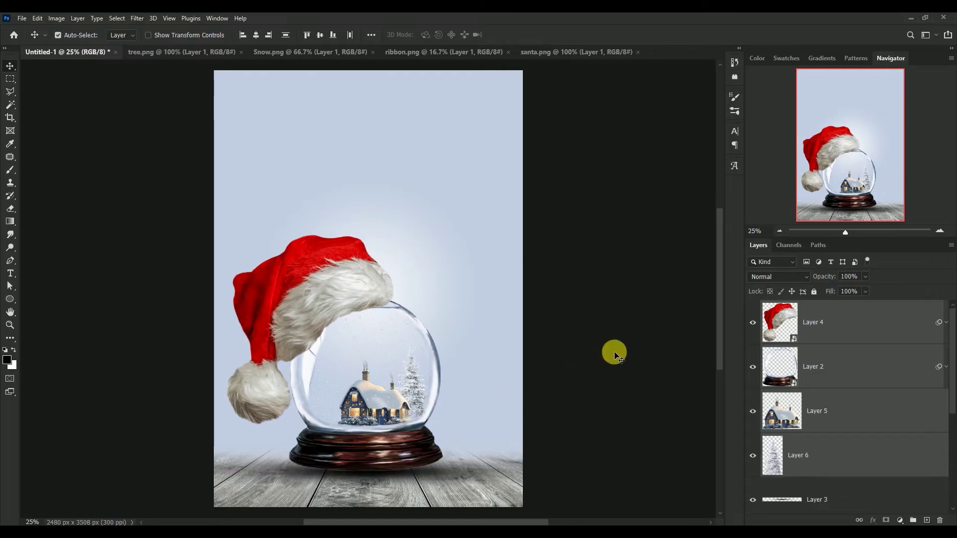
key("Right")
key("Right")
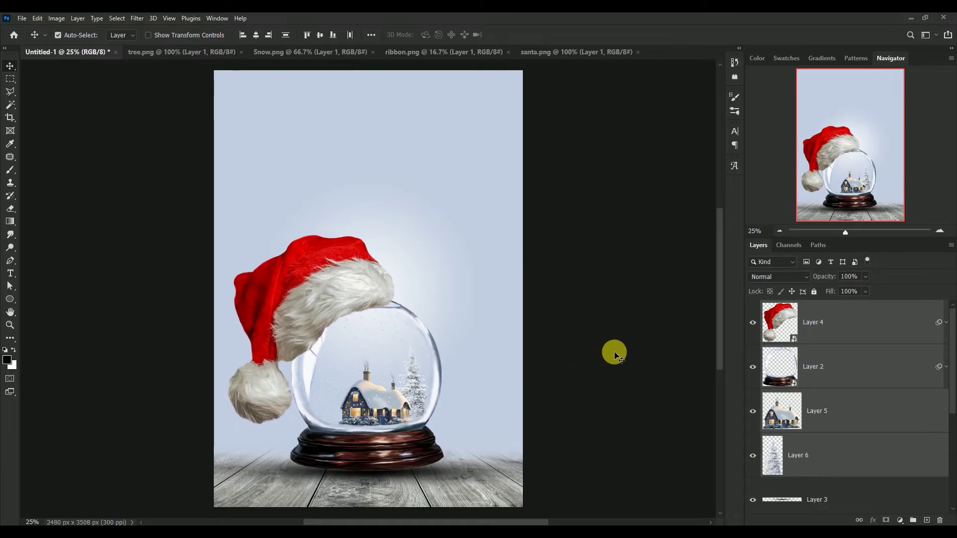
key("Left")
key("Left")
key("Left")
key("Left")
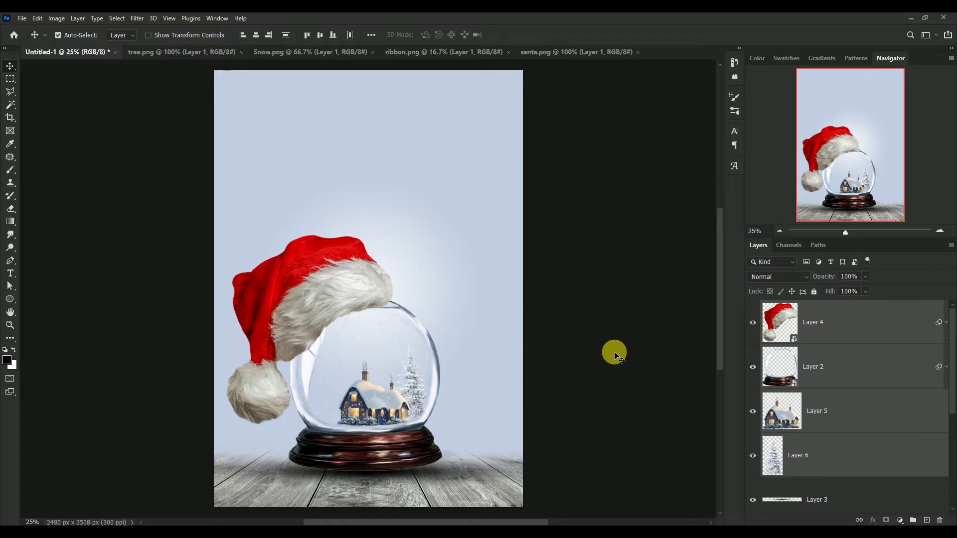
key("Down")
key("Down")
key("Down")
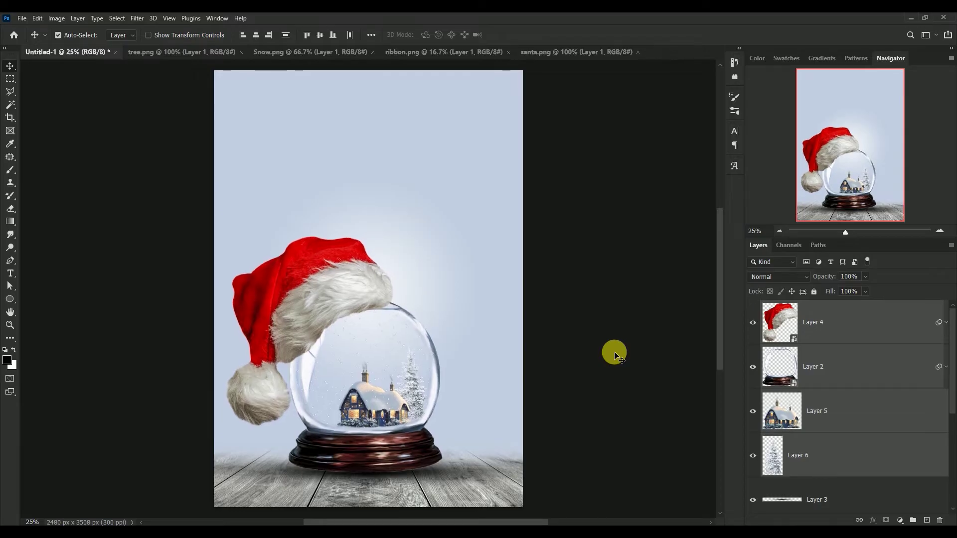
key("Down")
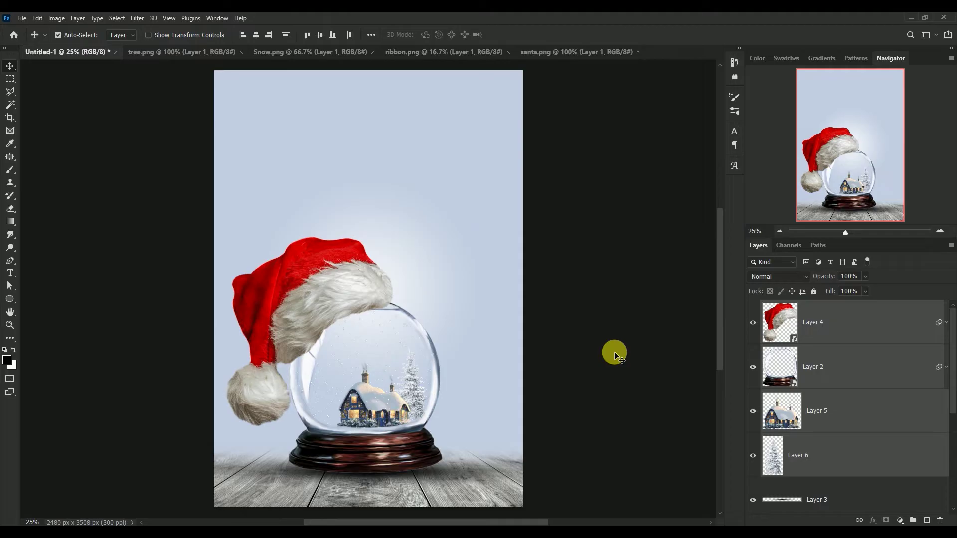
left_click(614, 350)
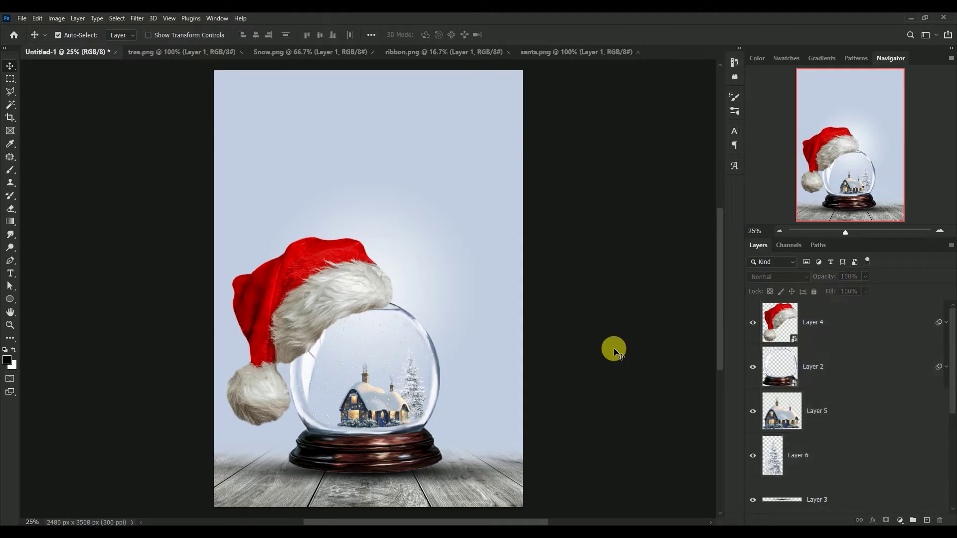
scroll(953, 384, "down", 1)
scroll(947, 394, "down", 2)
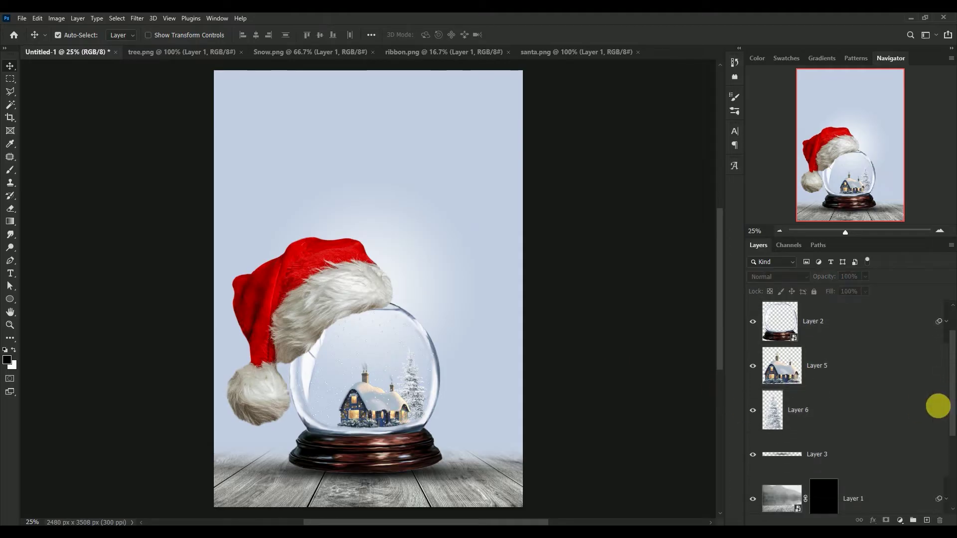
left_click(753, 455)
left_click(753, 454)
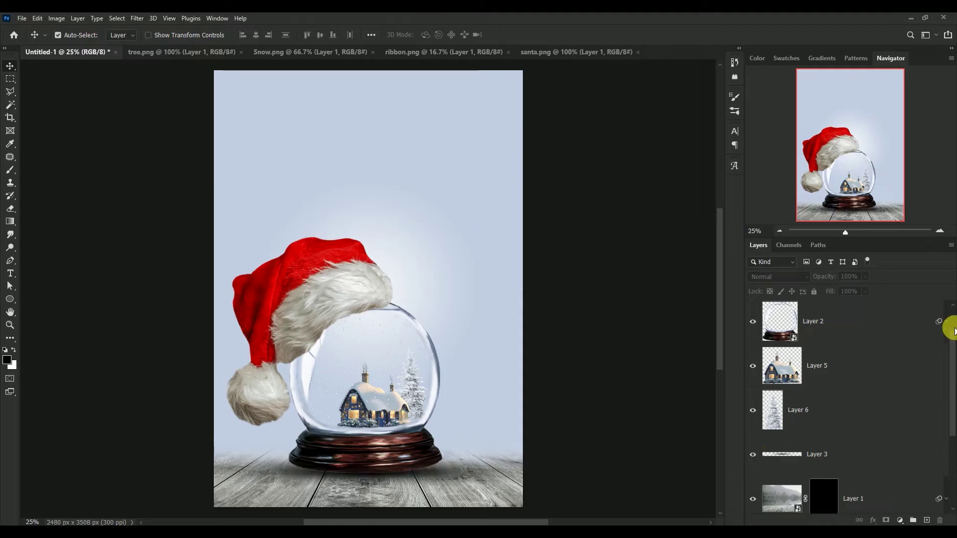
scroll(949, 328, "up", 2)
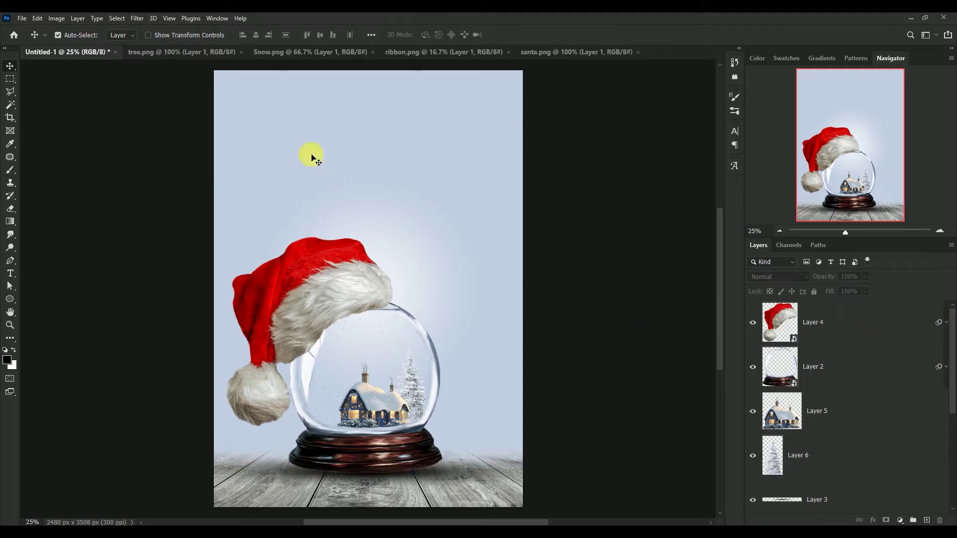
Step: Close tree.png and drag the ribbon from ribbon.png into the Untitled-1 poster
left_click(200, 53)
left_click(241, 52)
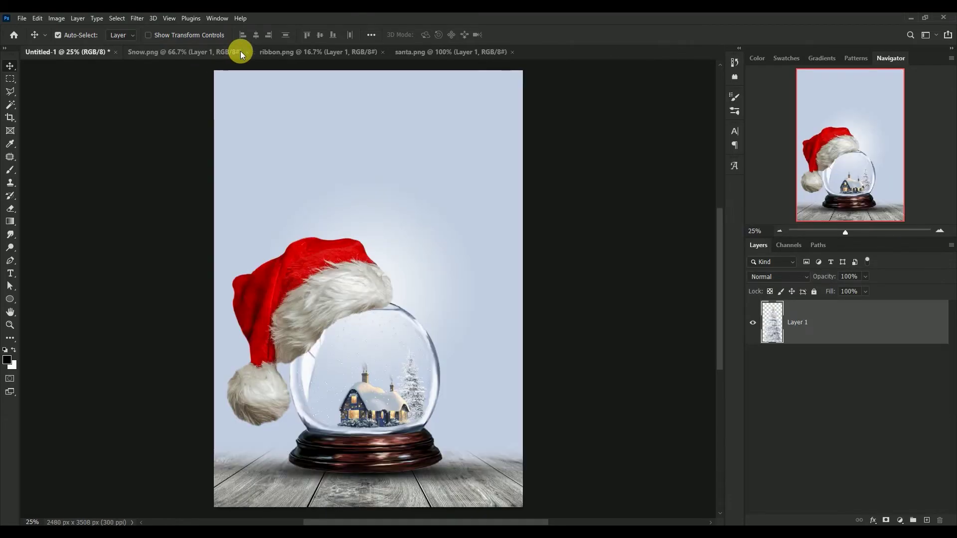
left_click(306, 52)
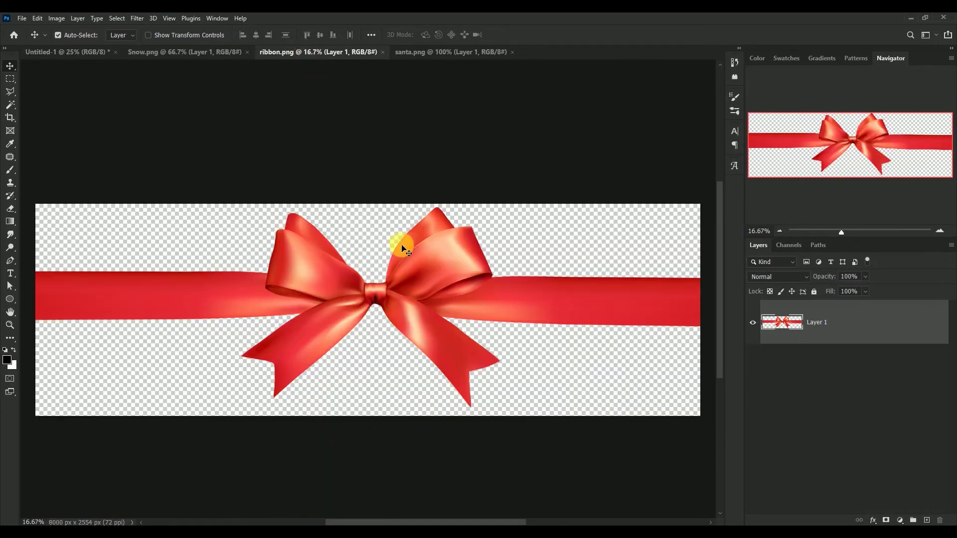
mouse_move(404, 276)
left_mouse_down()
mouse_move(70, 53)
mouse_move(397, 269)
left_mouse_up()
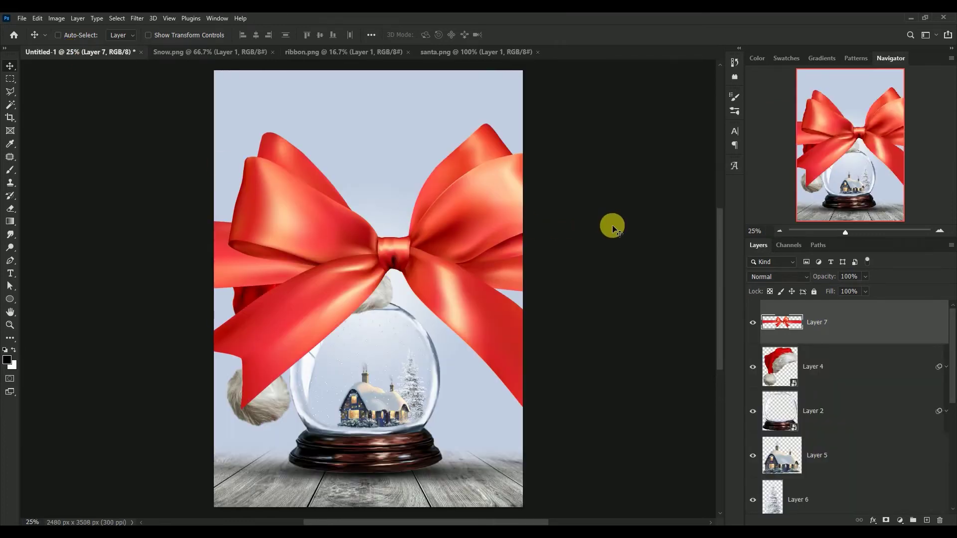
Step: Scale the ribbon to about 17% and fit it across the front of the globe's base
key("ctrl+t")
left_click_drag(427, 230, 296, 246)
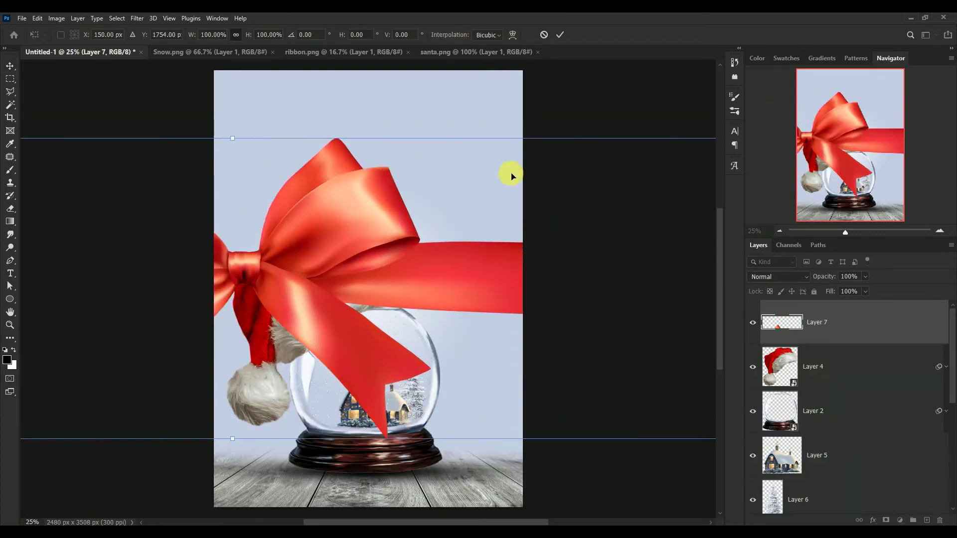
mouse_move(587, 160)
left_mouse_down()
mouse_move(178, 302)
mouse_move(126, 335)
mouse_move(363, 292)
mouse_move(566, 271)
left_mouse_up()
left_click_drag(610, 379, 239, 286)
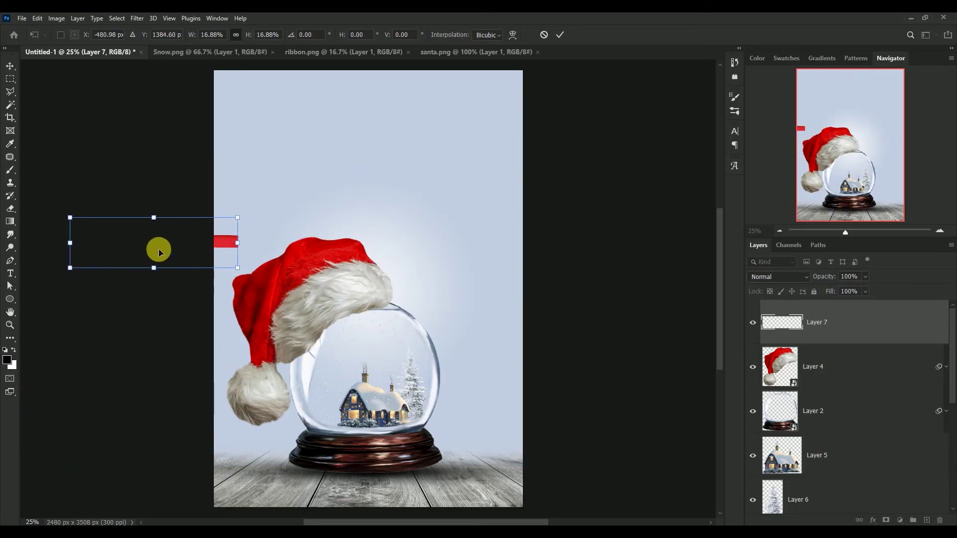
left_click_drag(158, 250, 362, 460)
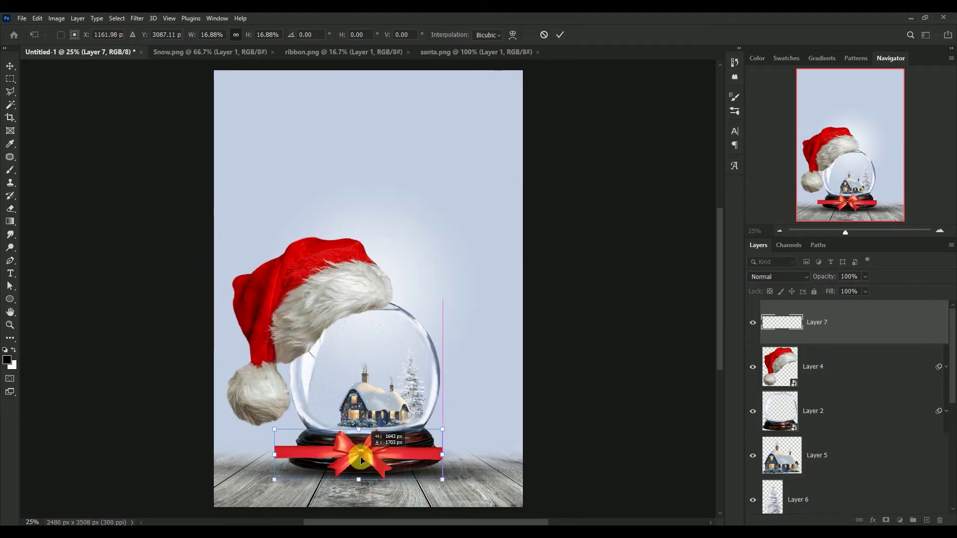
key("Down")
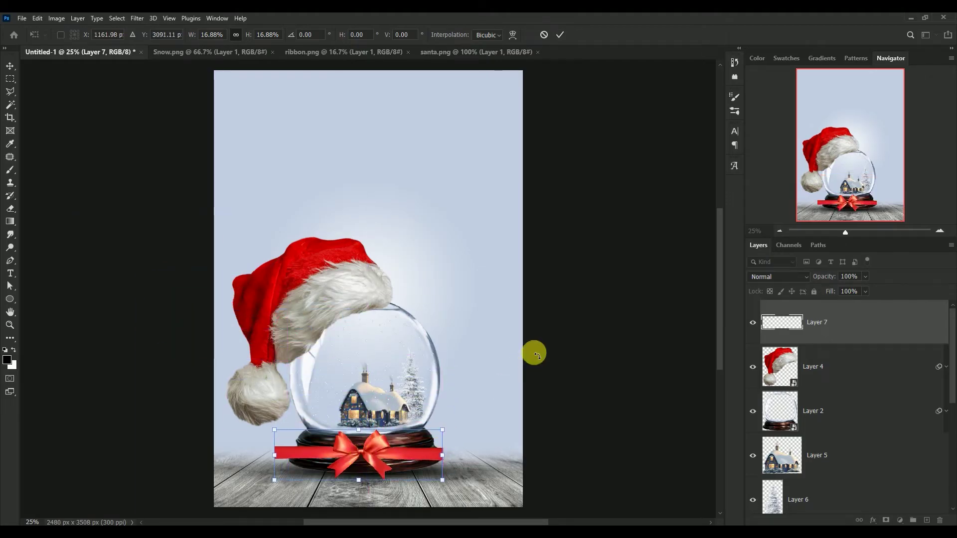
key("ctrl+plus")
key("ctrl+plus")
left_click_drag(425, 333, 440, 164)
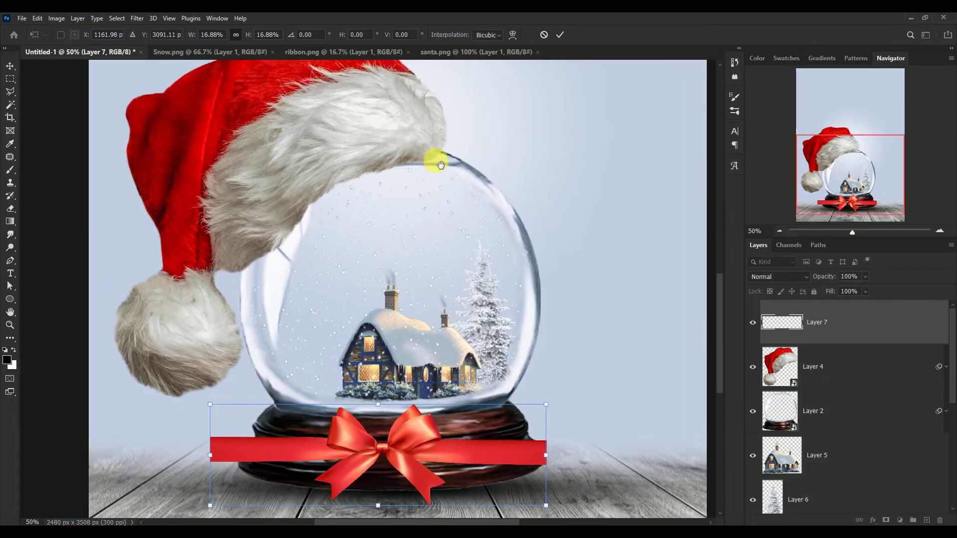
scroll(441, 165, "down", 2)
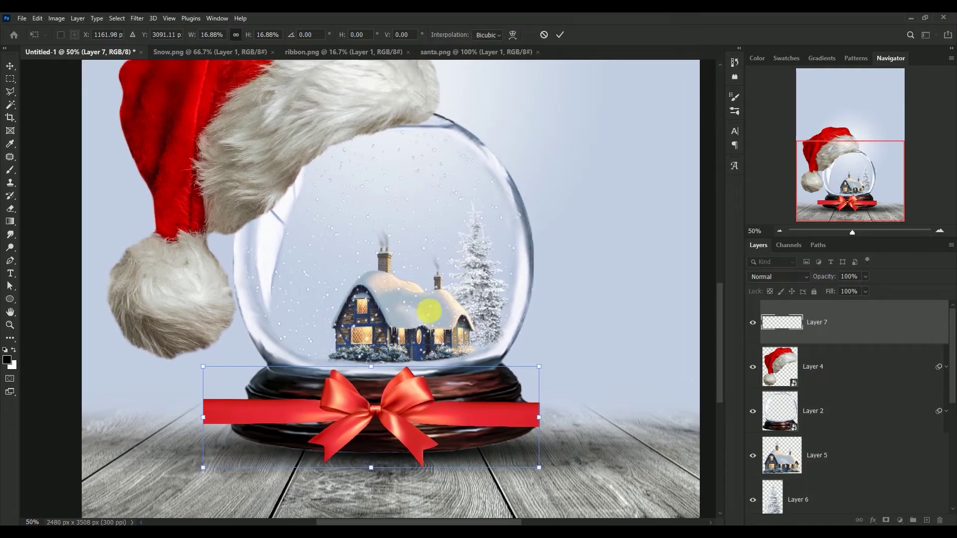
left_click_drag(401, 407, 402, 414)
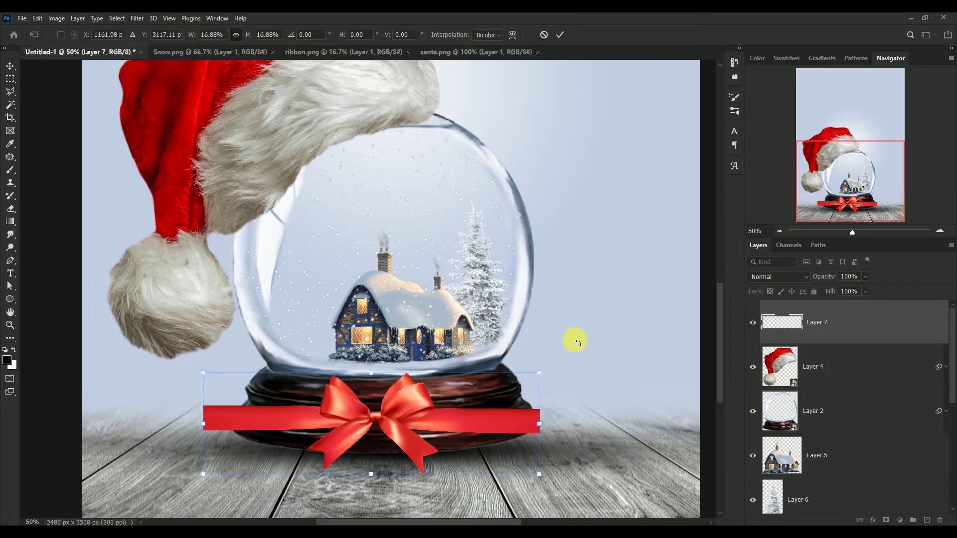
key("Return")
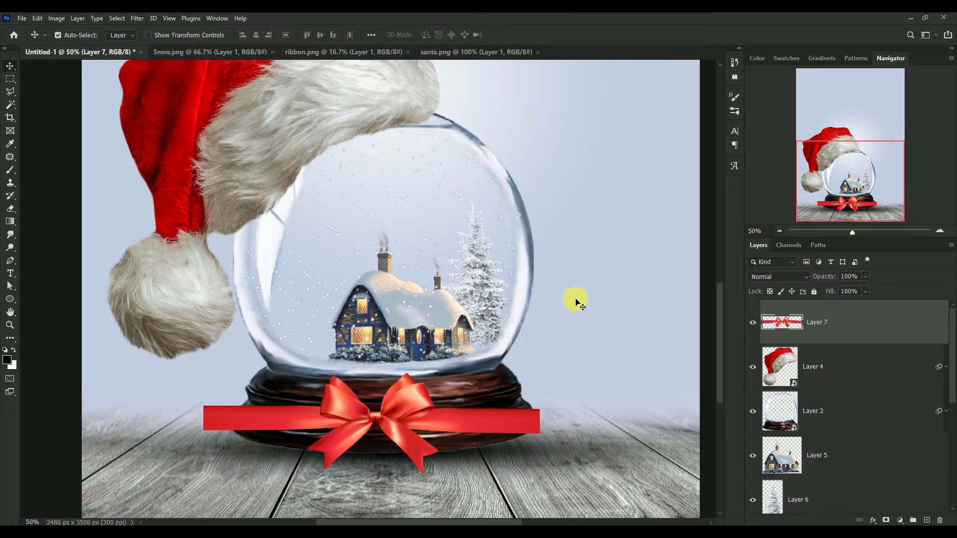
Step: Puppet Warp the ribbon, pinning the bow and both ends, and lift the ends upward
left_click(37, 19)
left_click(56, 217)
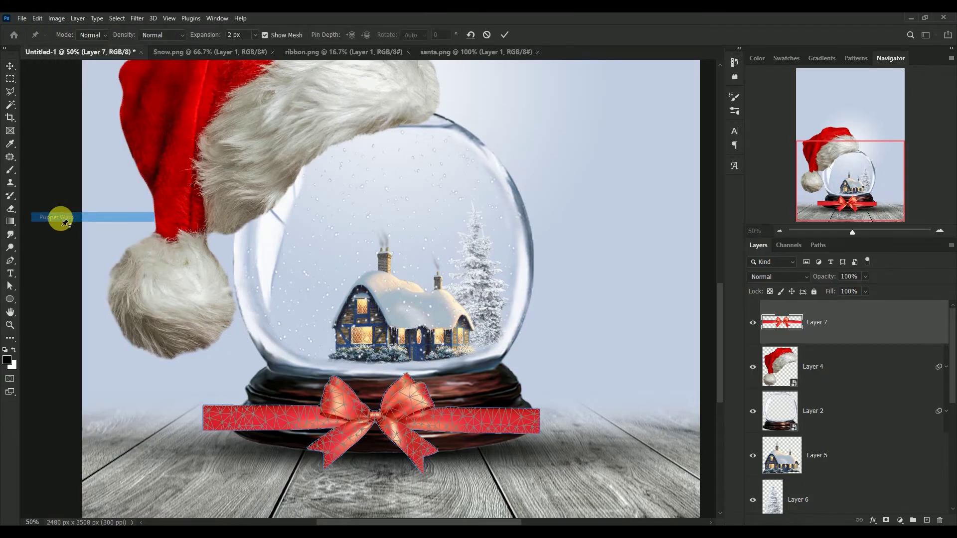
left_click(374, 417)
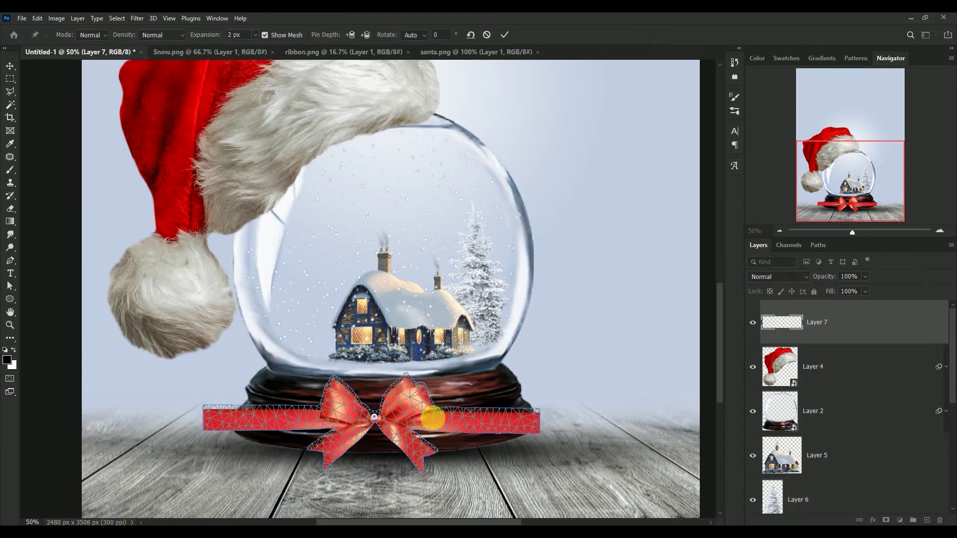
left_click(535, 423)
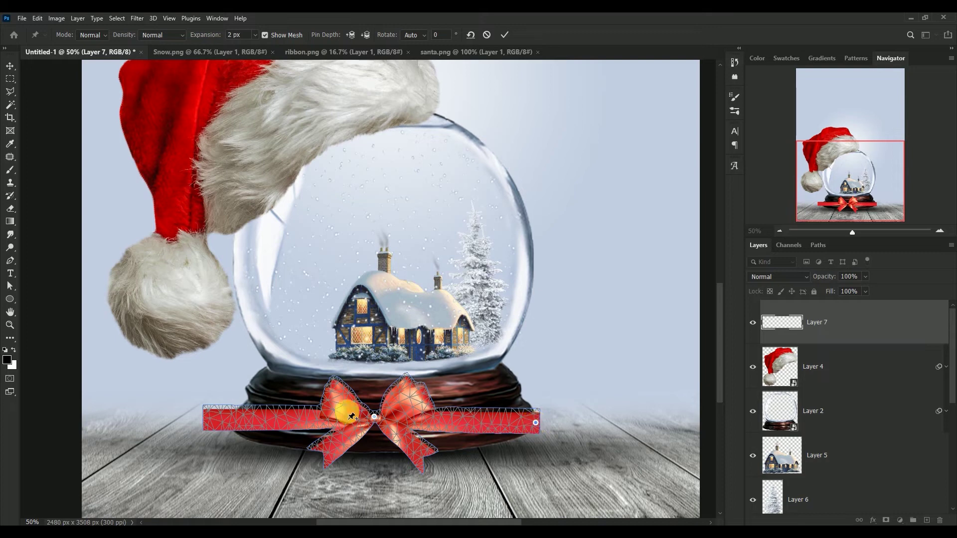
left_click(207, 420)
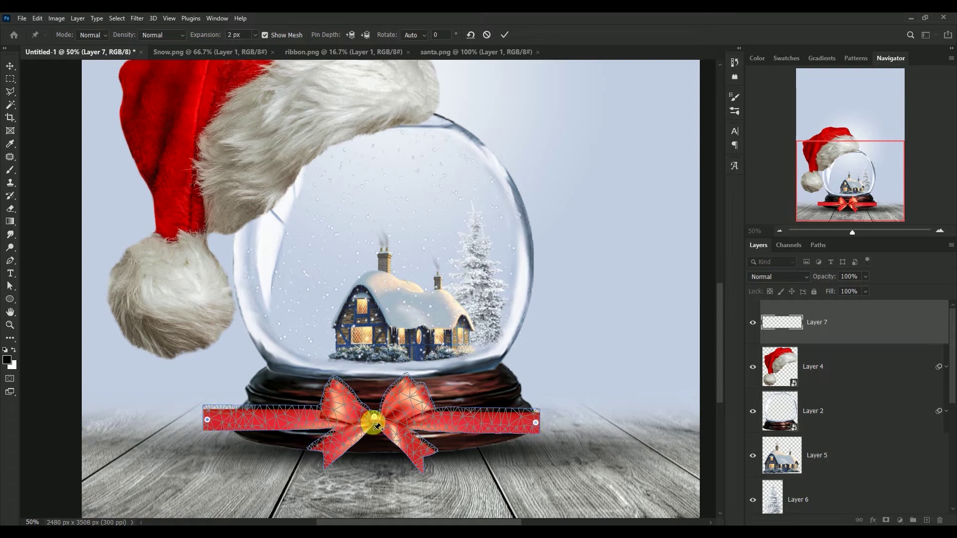
left_click_drag(207, 420, 247, 407)
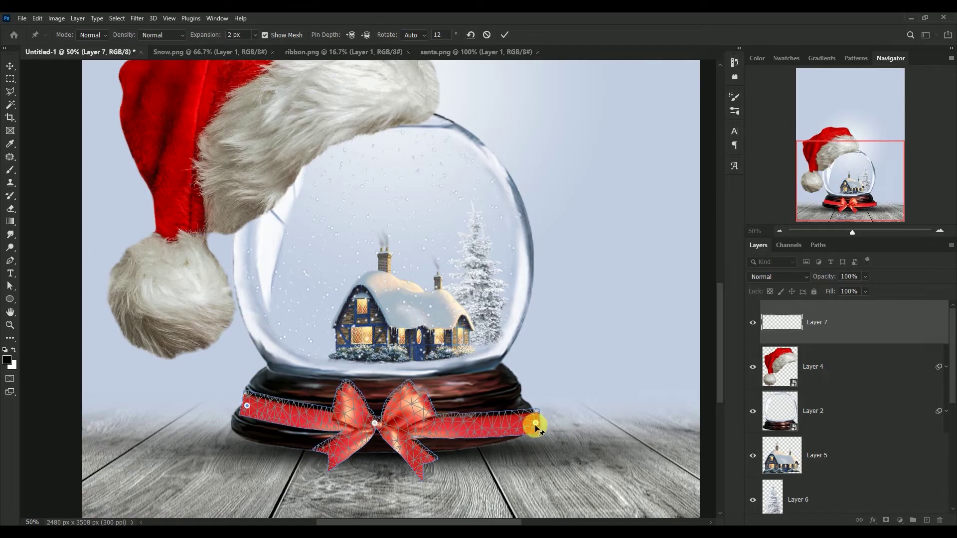
left_click_drag(535, 422, 521, 404)
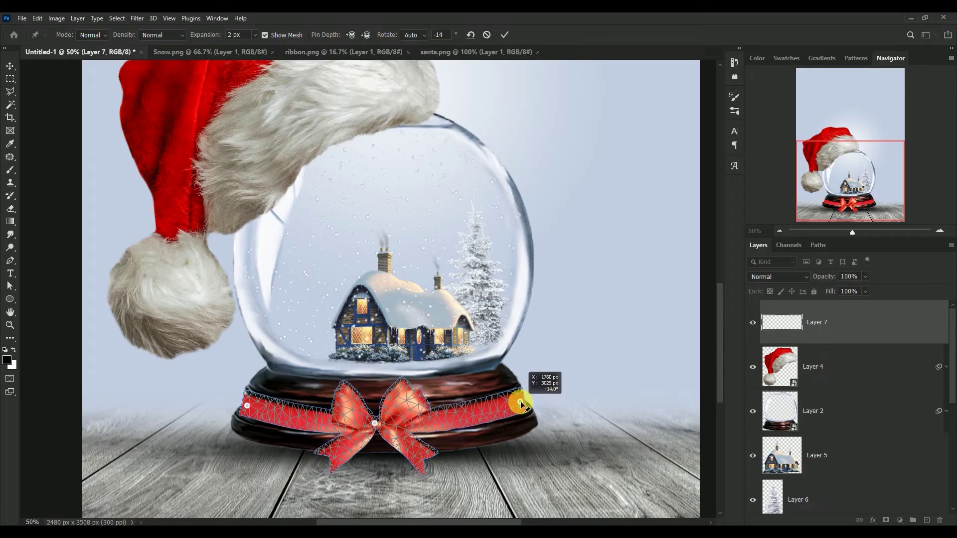
left_click_drag(520, 402, 521, 401)
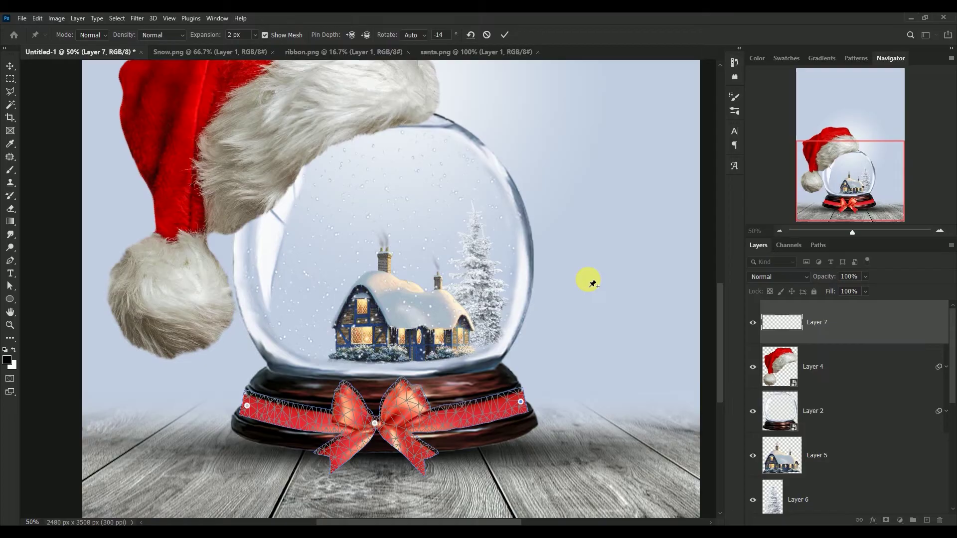
key("Return")
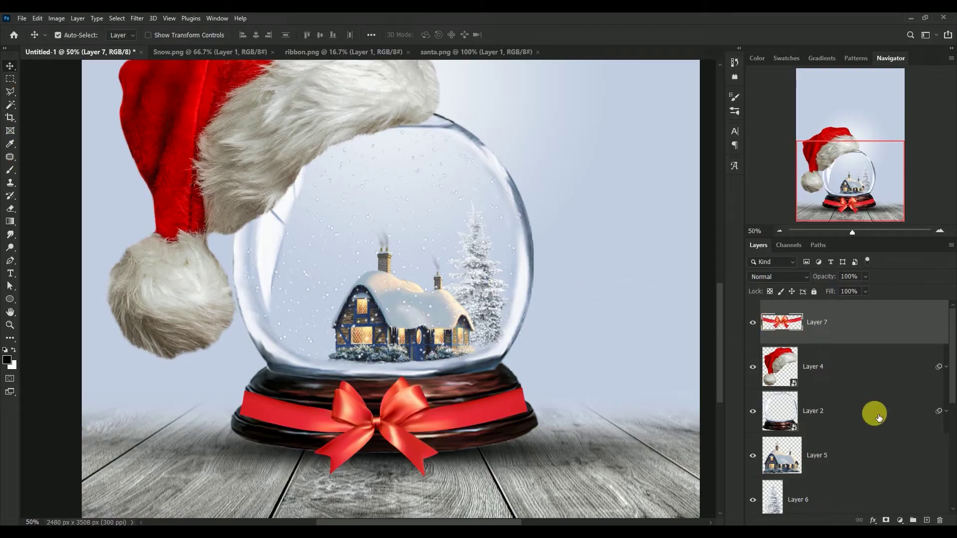
Step: Mask Layer 7 and gradient-fade both ribbon ends, then fit the poster on screen
left_click(886, 519)
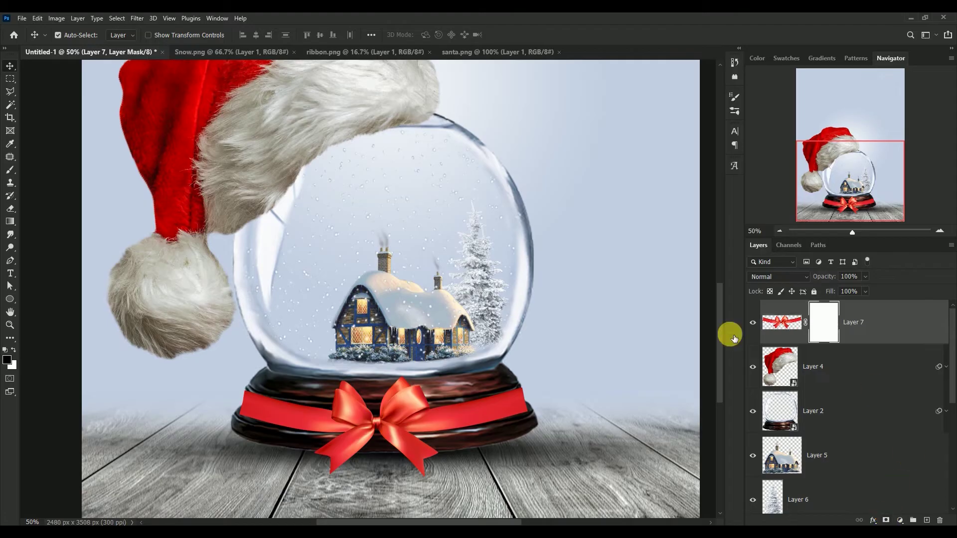
left_click(10, 221)
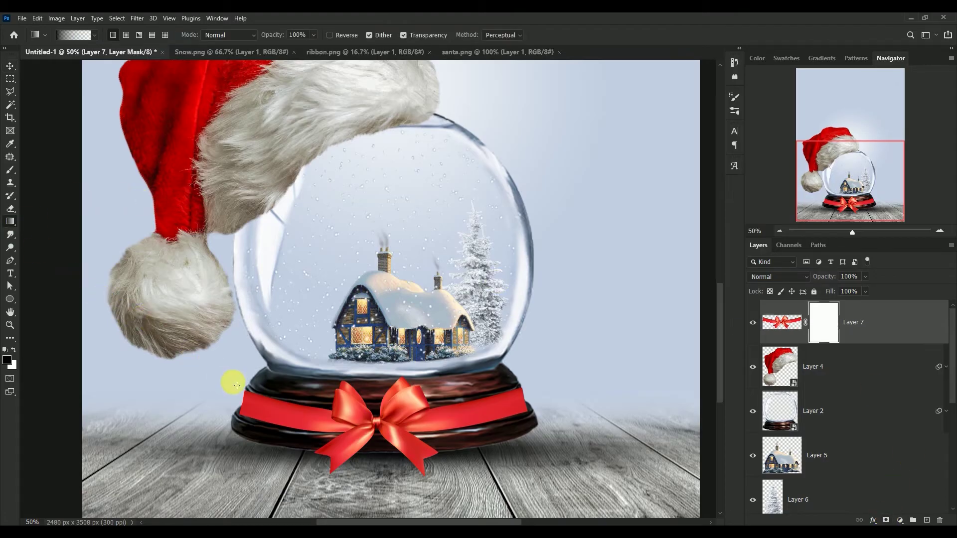
left_click_drag(238, 400, 309, 420)
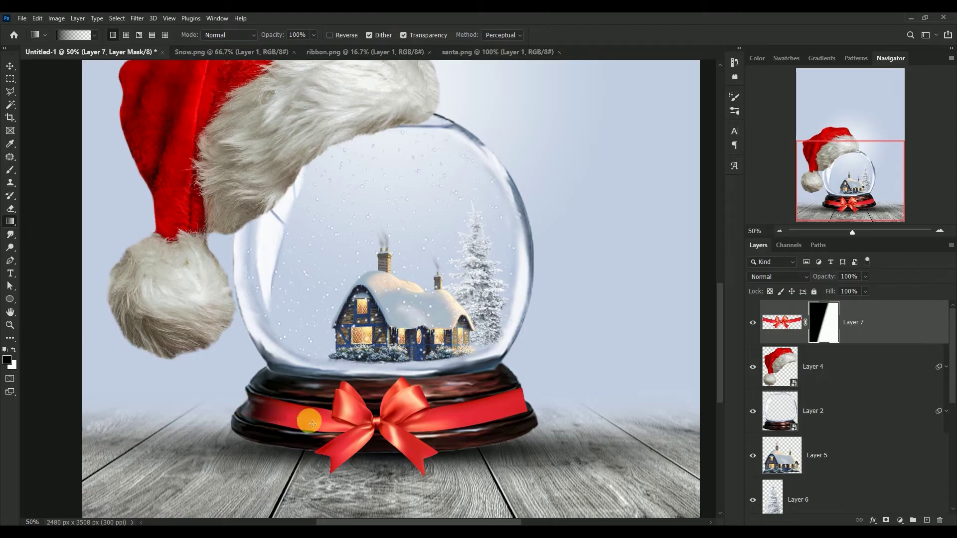
left_click_drag(530, 396, 469, 419)
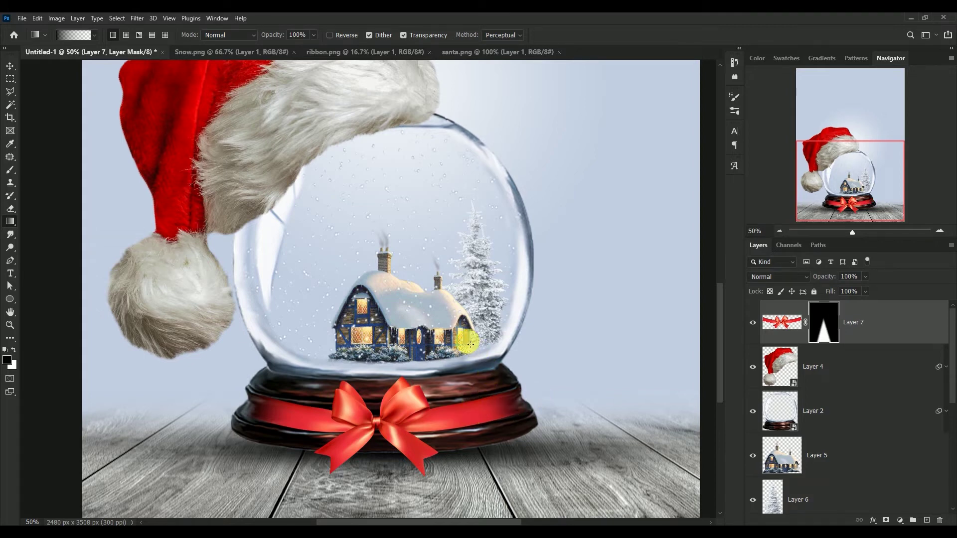
left_click(10, 66)
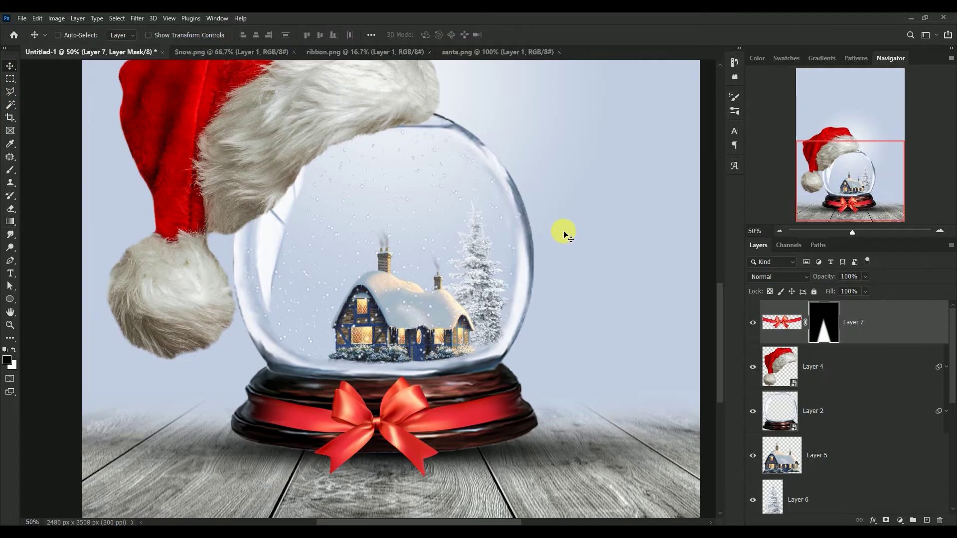
key("ctrl+0")
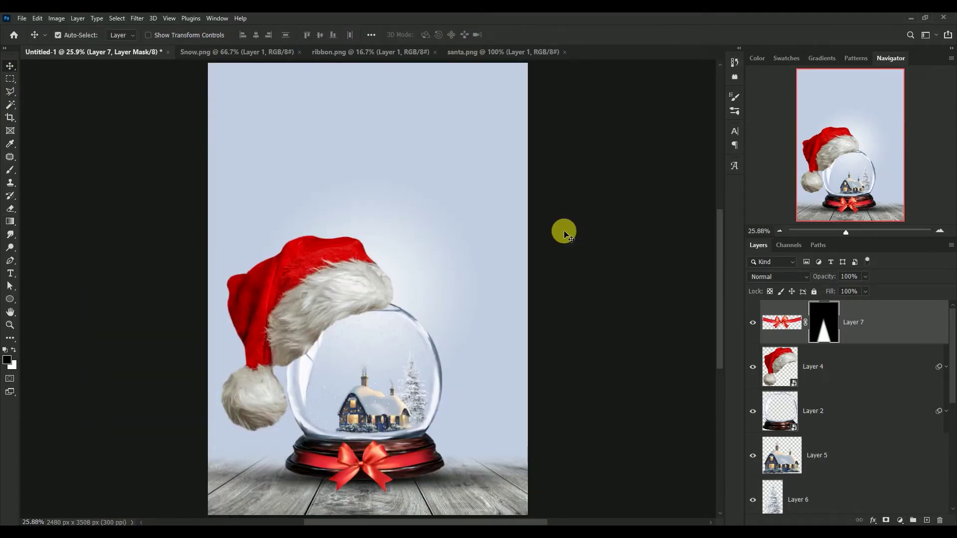
Step: Bring the snow image into the poster as a new layer
left_click(752, 322)
left_click(753, 323)
left_click(232, 52)
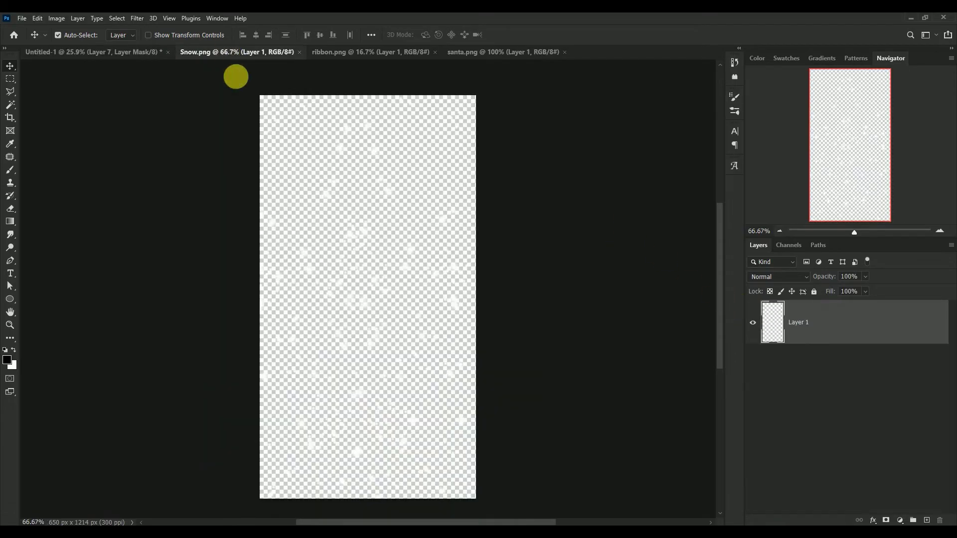
left_click_drag(371, 347, 252, 133)
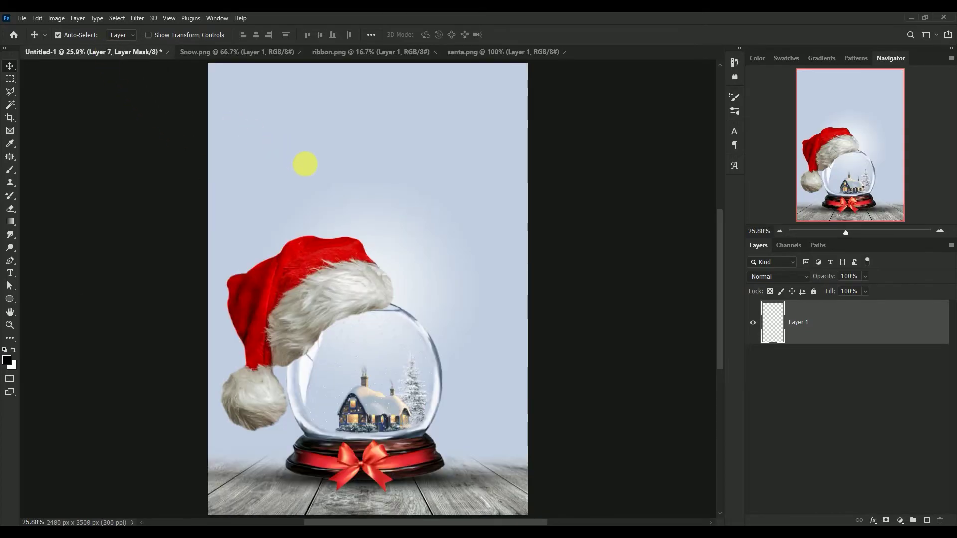
mouse_move(305, 165)
left_mouse_down()
mouse_move(258, 142)
mouse_move(332, 188)
mouse_move(475, 158)
mouse_move(390, 159)
mouse_move(403, 183)
left_mouse_up()
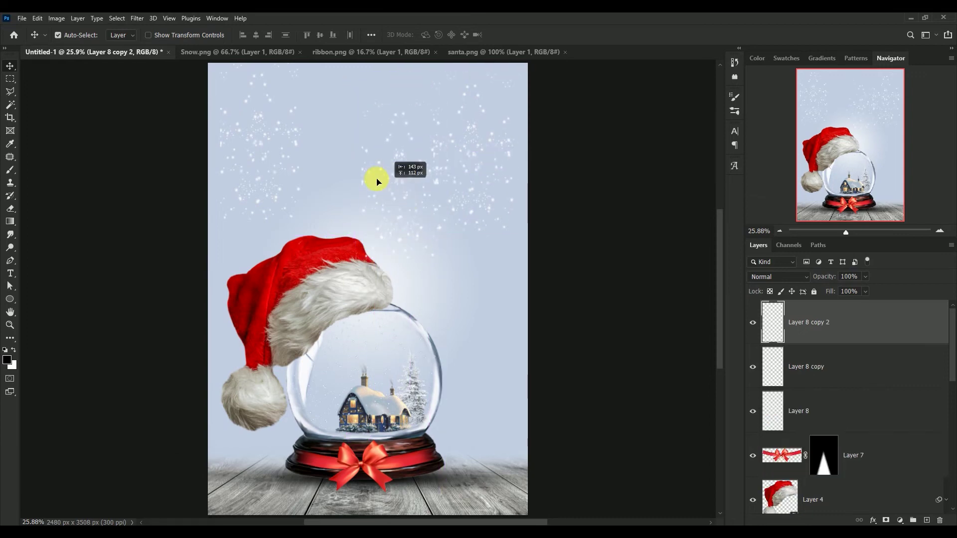
Step: Move Layer 8 copy 2 up-left and add a duplicate snow patch enlarged to about 125%
left_click(408, 198)
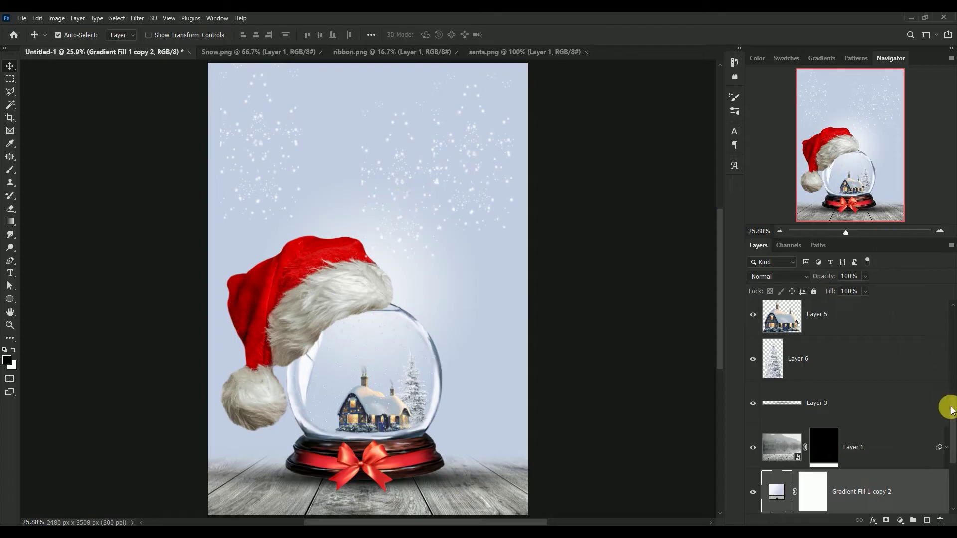
left_click_drag(948, 406, 949, 320)
left_click(782, 324)
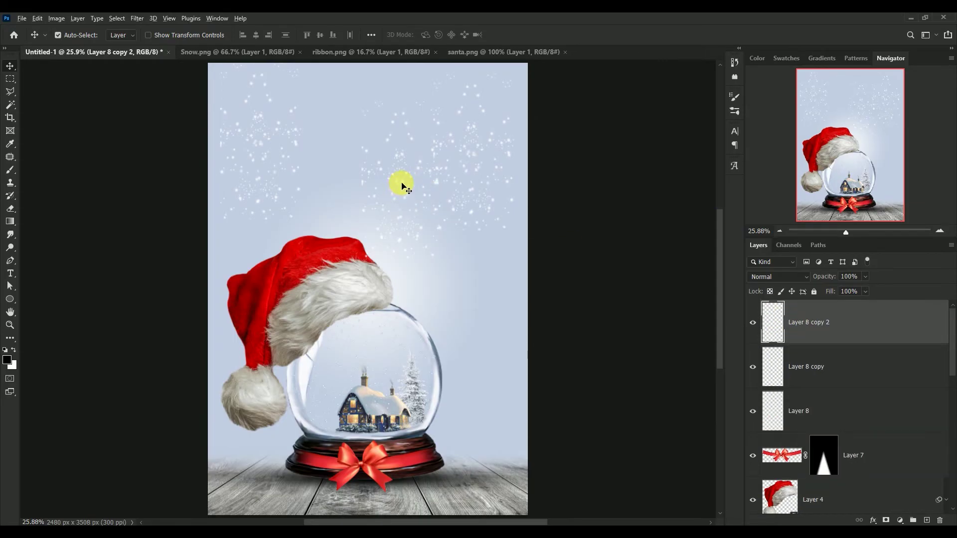
left_click_drag(401, 184, 332, 167)
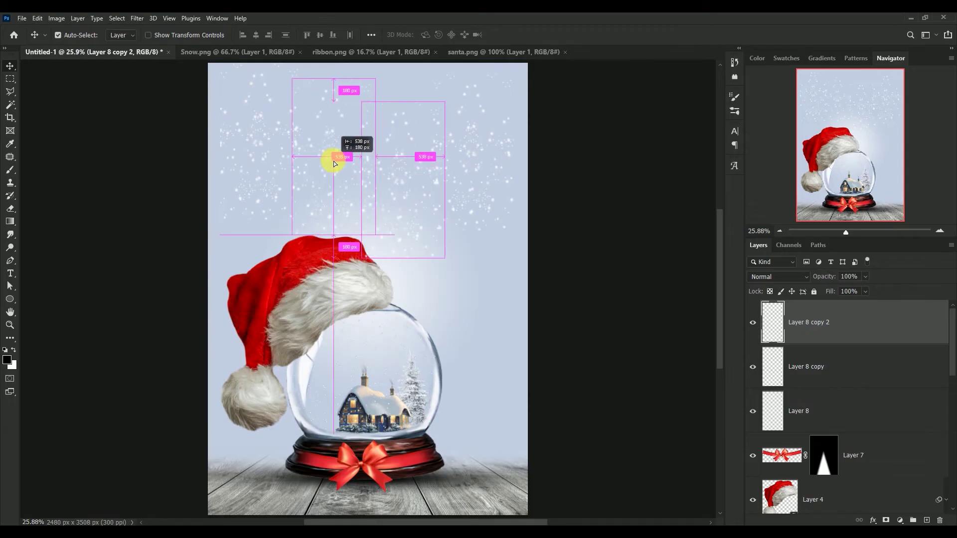
key("ctrl+j")
key("ctrl+t")
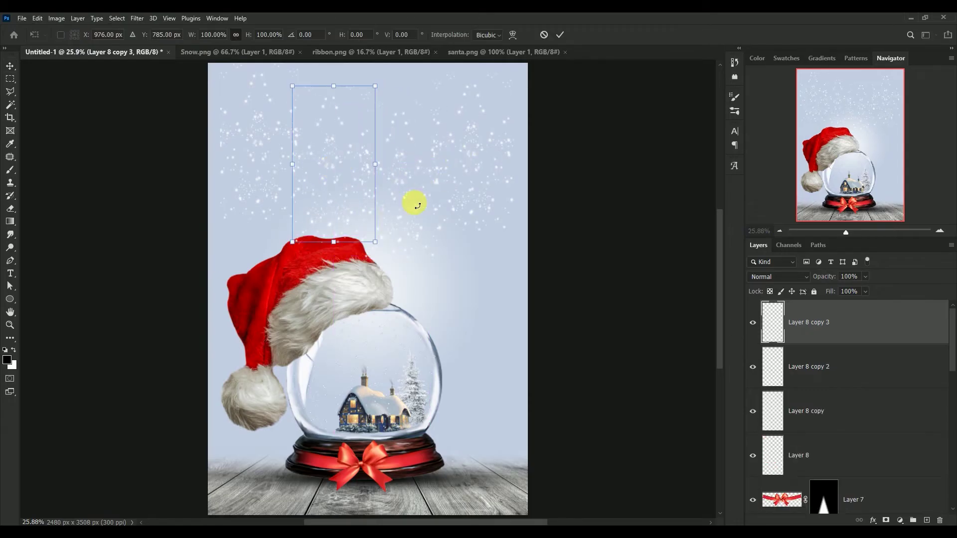
left_click_drag(381, 244, 396, 282)
left_click_drag(346, 211, 333, 212)
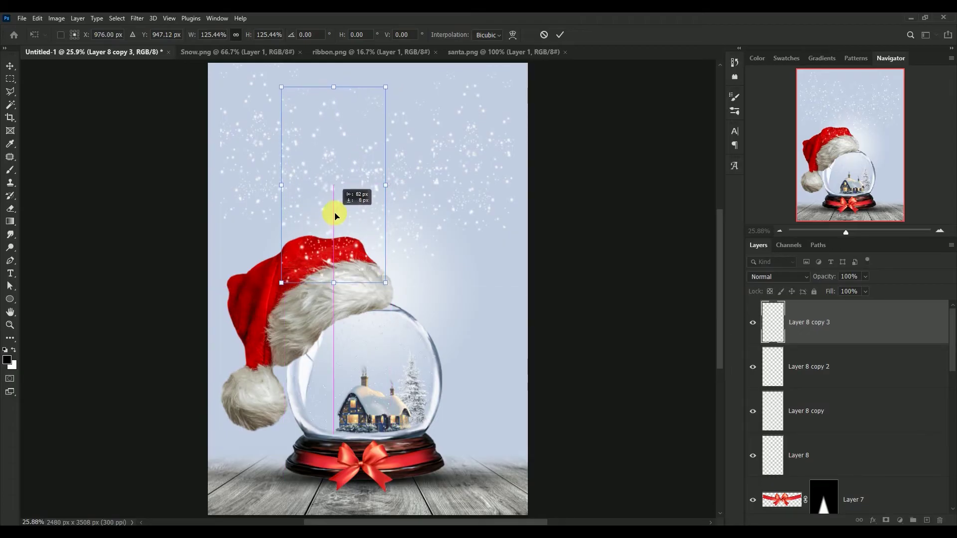
key("Return")
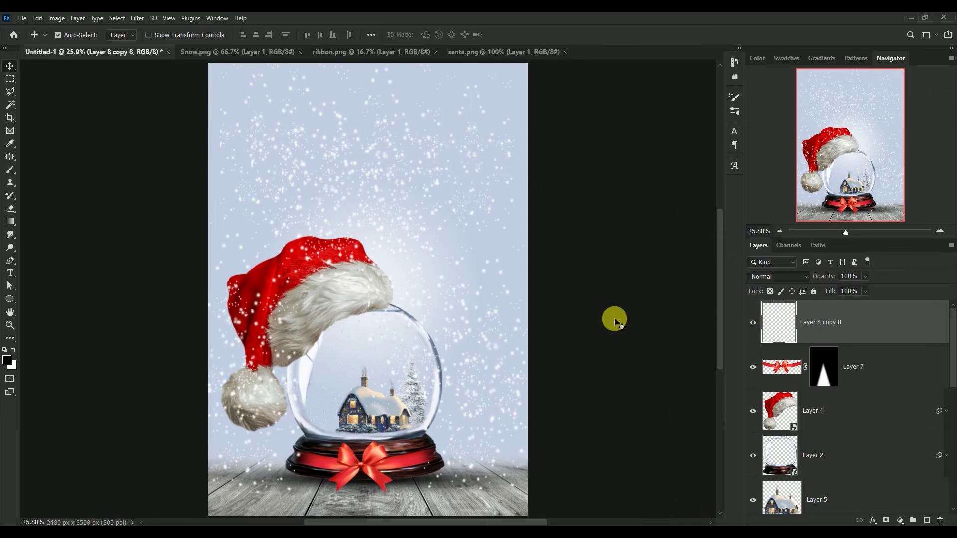
Step: Close the Snow.png and ribbon.png source images
left_click(205, 51)
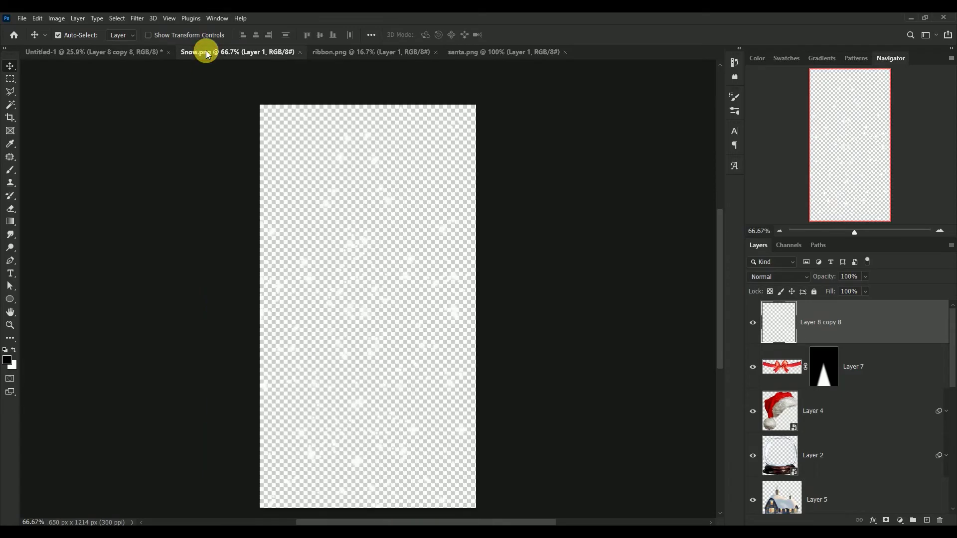
left_click(299, 52)
left_click(241, 52)
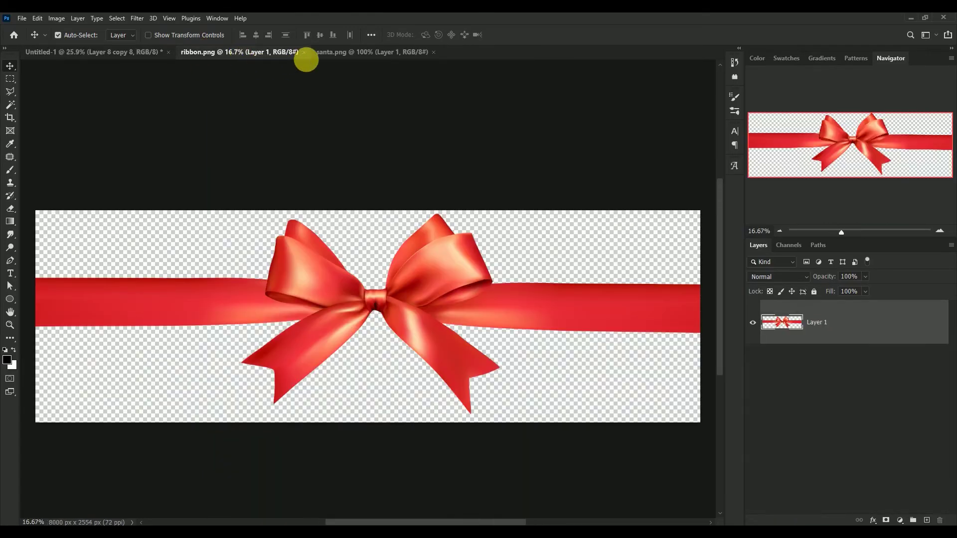
left_click(303, 53)
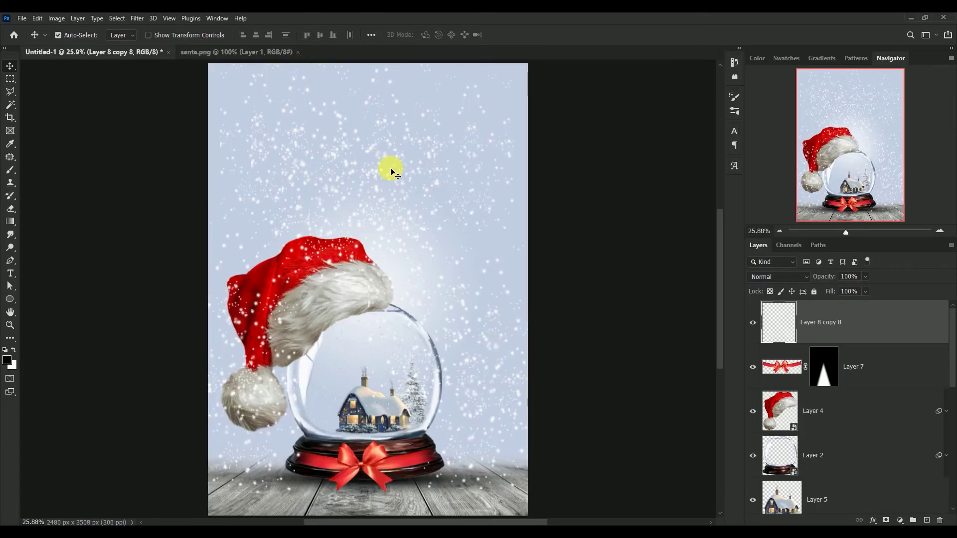
Step: Scale the ribbon, hat, globe and house layers together to 90.44% and shift them right
left_click(784, 371)
left_click(779, 460, "shift")
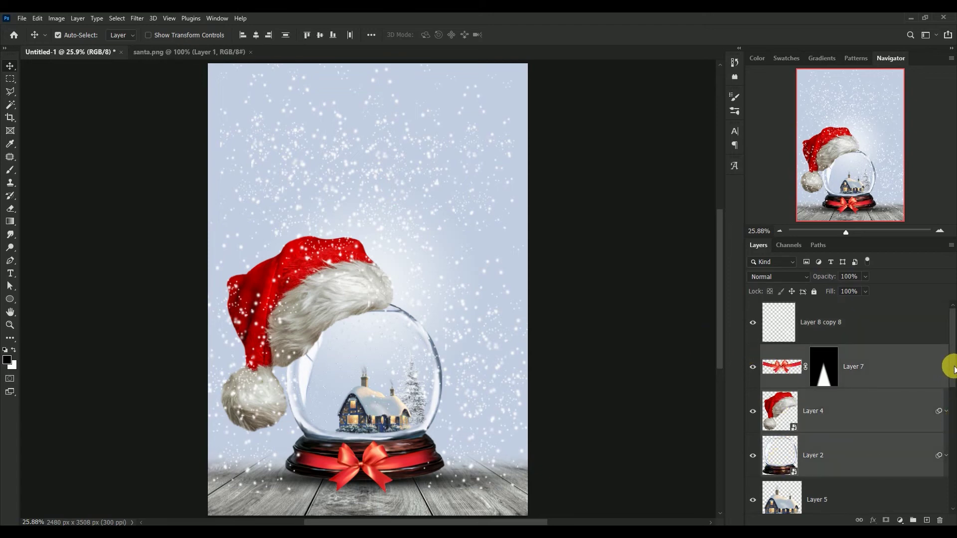
scroll(950, 388, "down", 3)
left_click(854, 438, "shift")
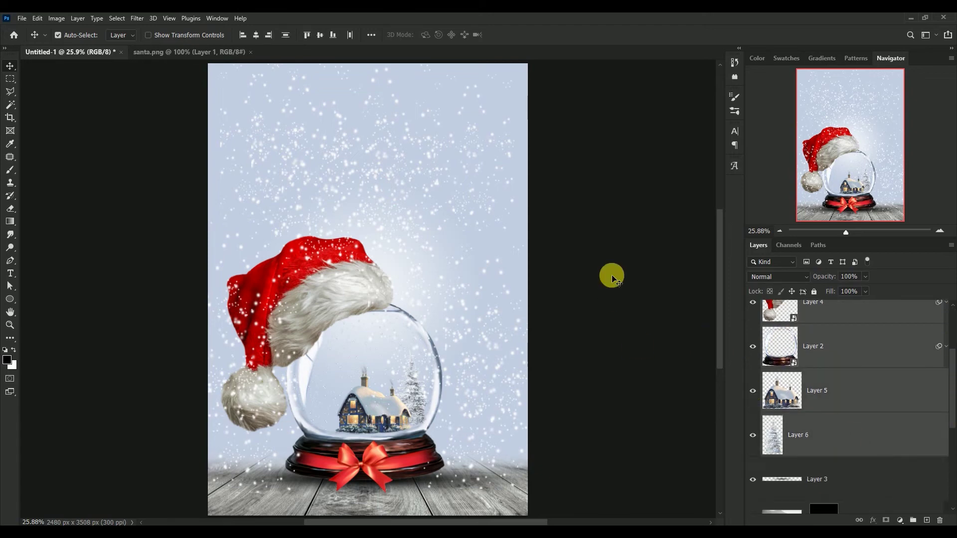
key("ctrl+t")
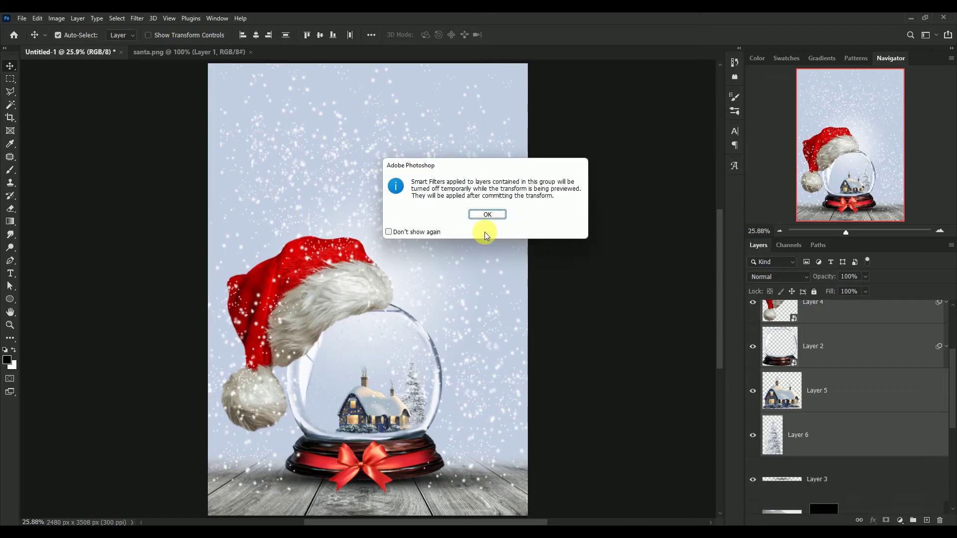
left_click(487, 215)
left_click_drag(444, 236, 422, 259)
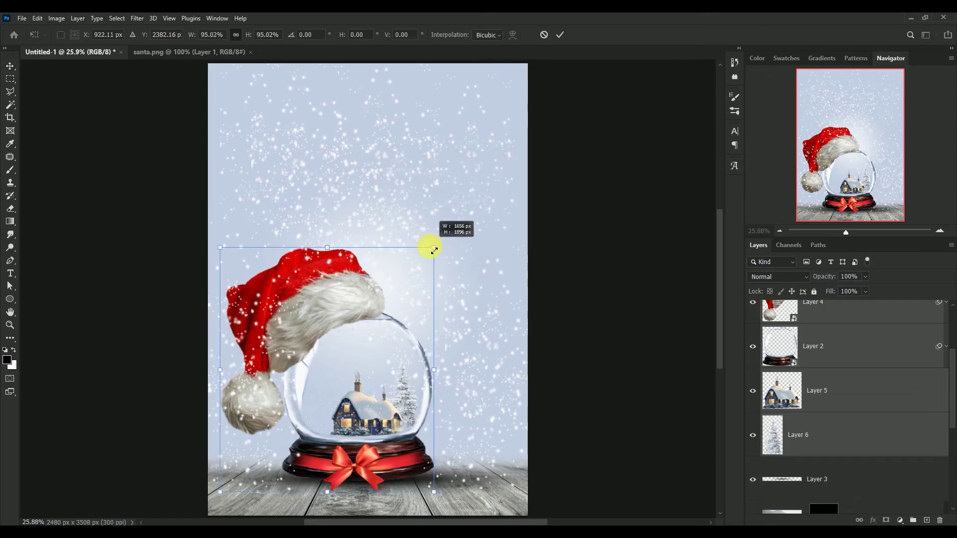
left_click_drag(337, 406, 367, 427)
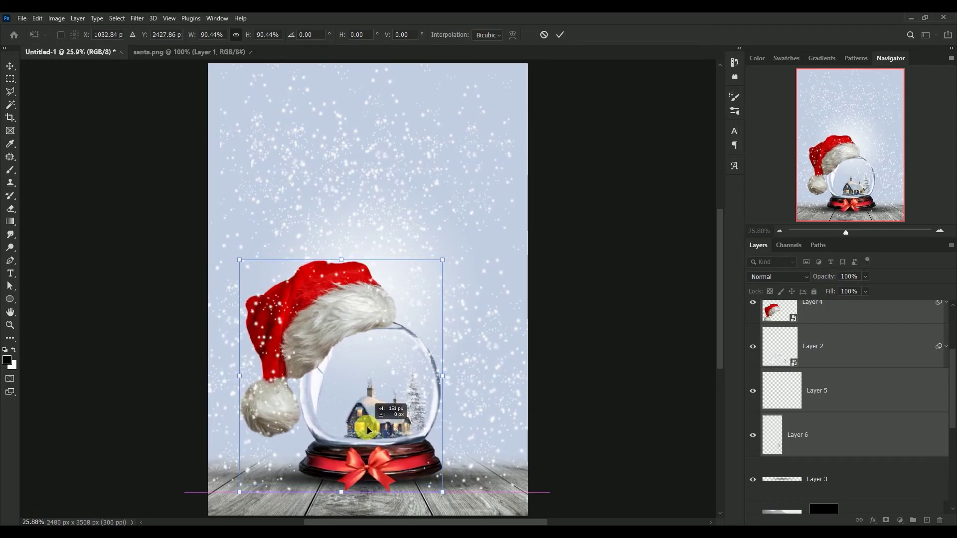
key("Return")
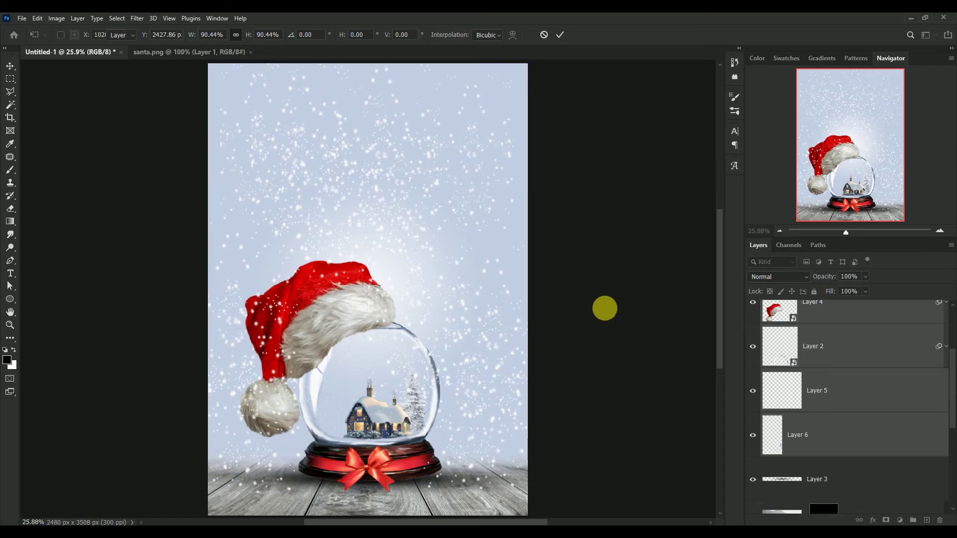
left_click(586, 255)
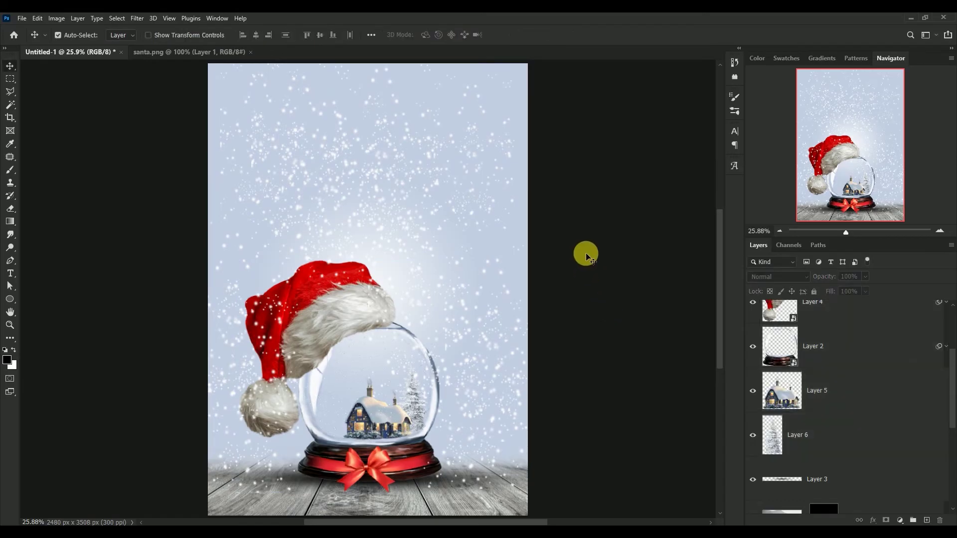
scroll(947, 383, "up", 3)
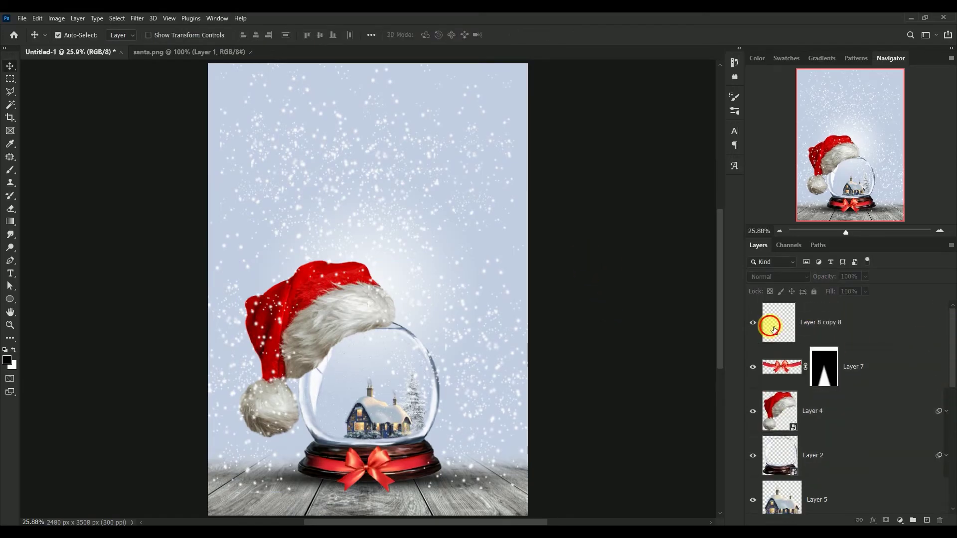
Step: Move the snow layer Layer 8 copy 8 down the stack to just above Layer 3
left_click_drag(773, 325, 789, 493)
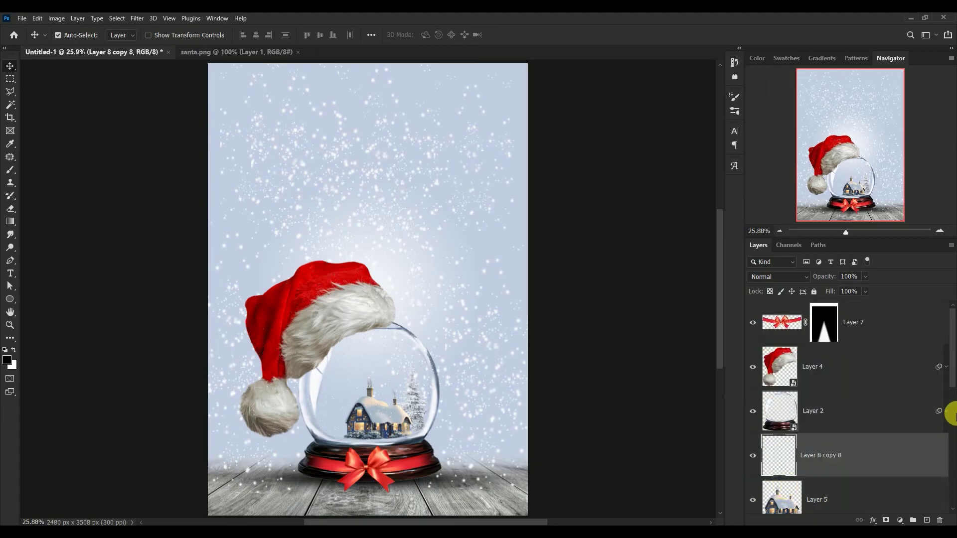
left_click_drag(941, 380, 951, 416)
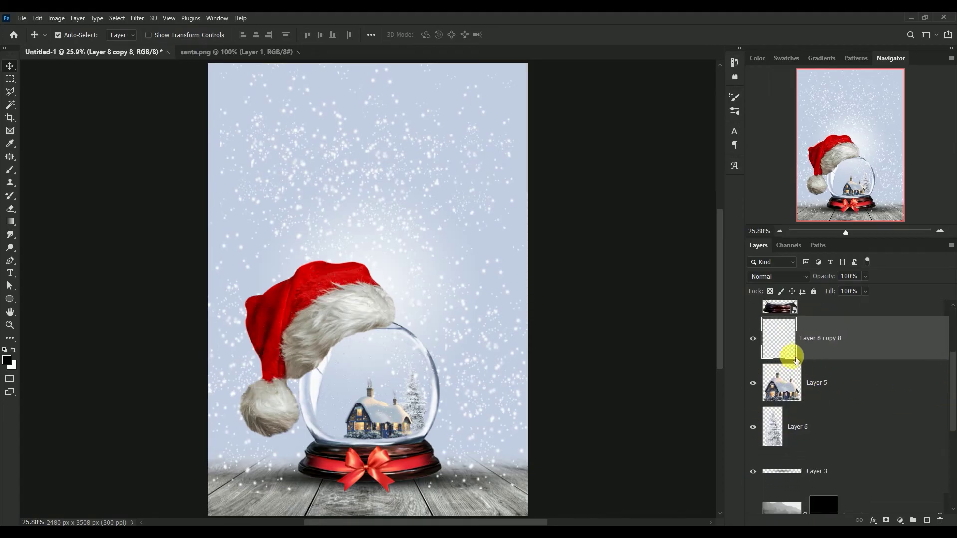
left_click_drag(779, 352, 787, 456)
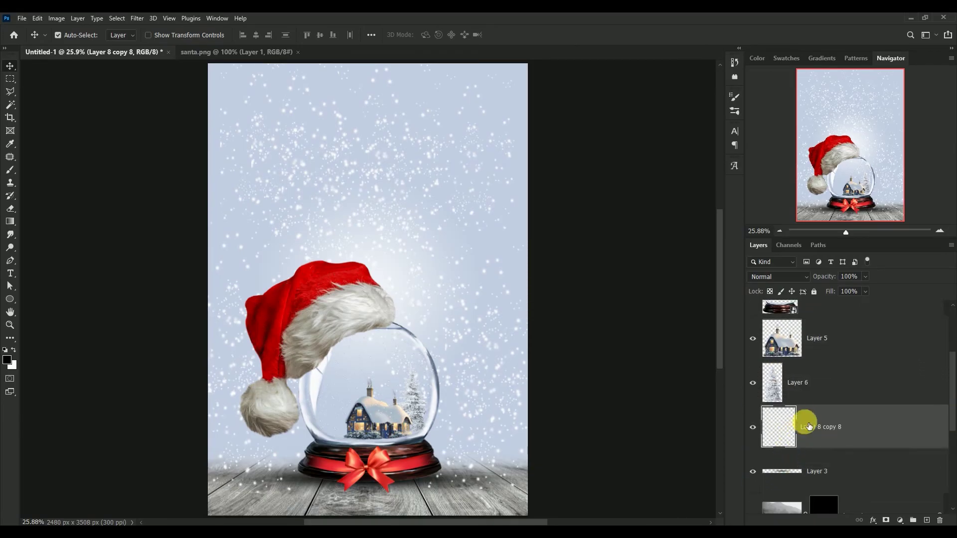
Step: Set the snow layer's opacity to 60%, check it by toggling visibility, then select Layer 3
left_click(850, 277)
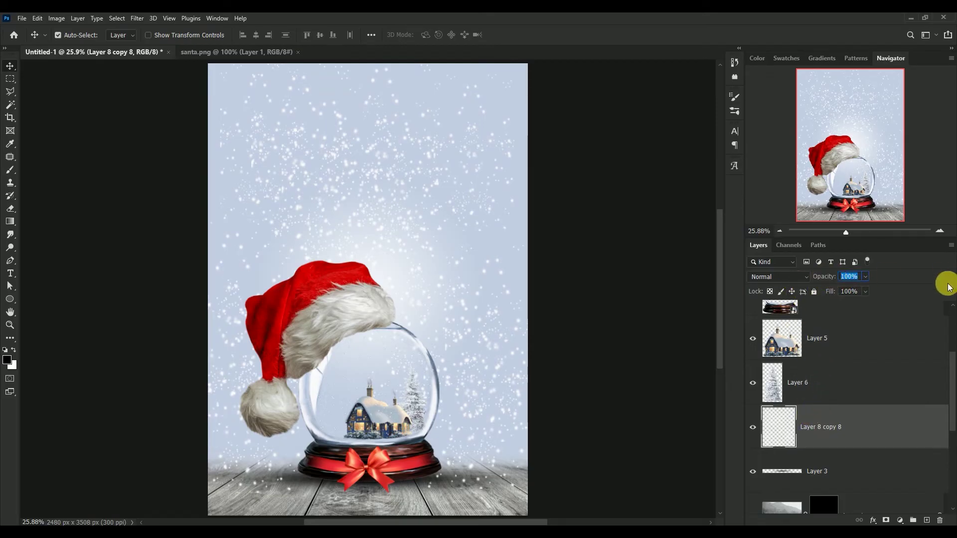
type("50")
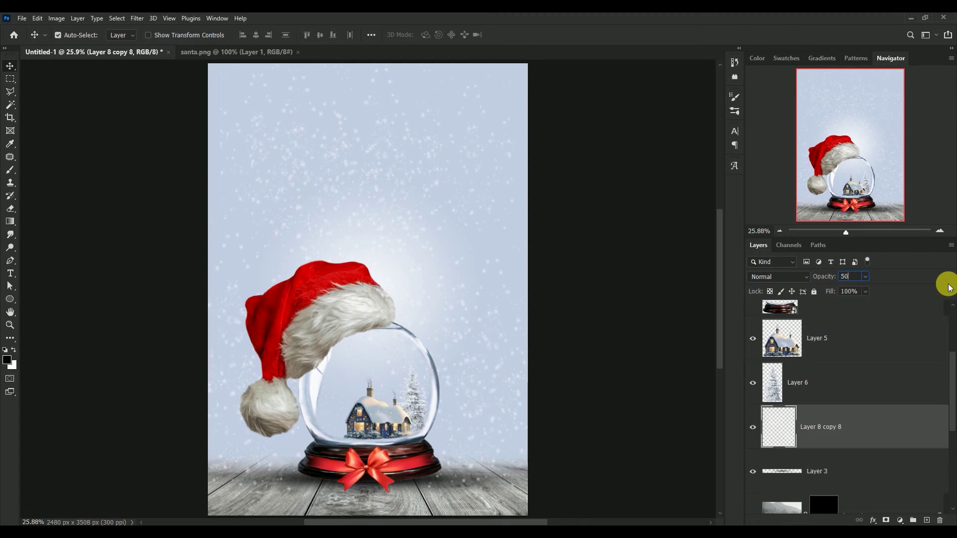
type("60")
left_click(752, 427)
left_click(753, 428)
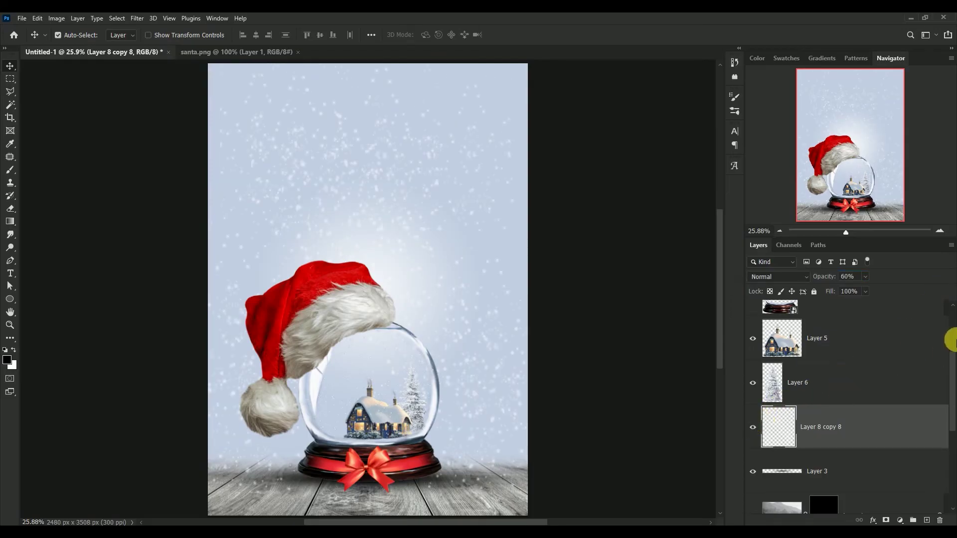
left_click(787, 476)
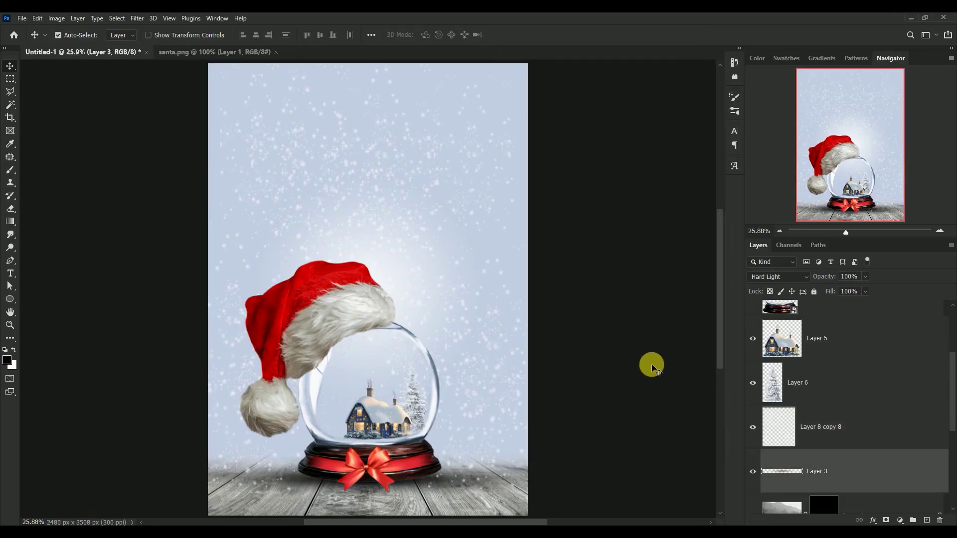
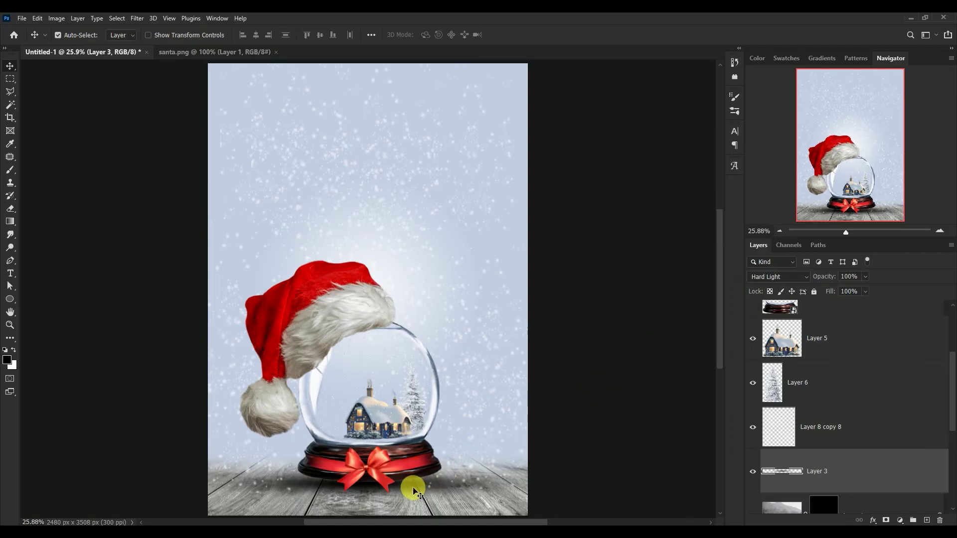
Step: Widen the Layer 3 snow strip to about 108% and nudge it into place
key("ctrl")
key("ctrl+t")
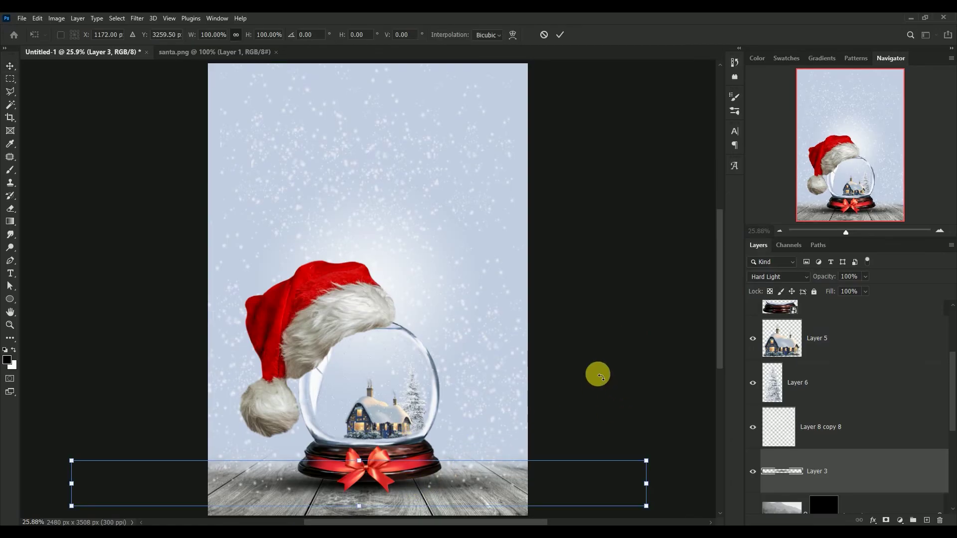
left_click_drag(432, 485, 439, 483)
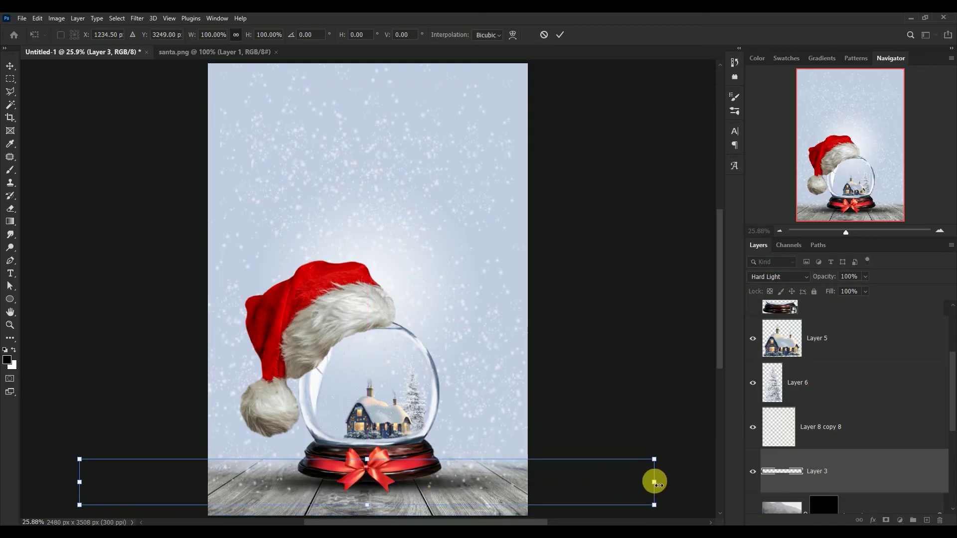
left_click_drag(654, 482, 676, 478)
left_click_drag(681, 477, 677, 473)
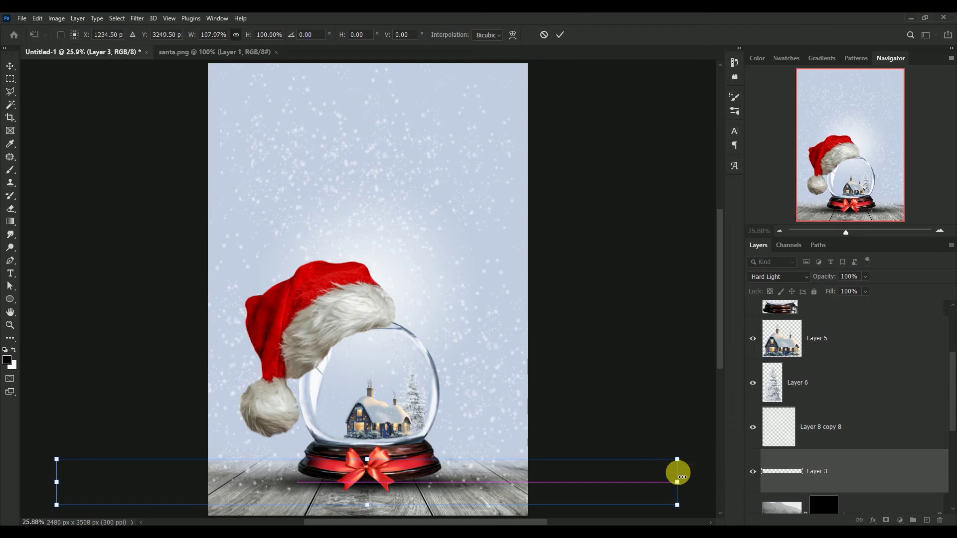
key("Up")
key("Up")
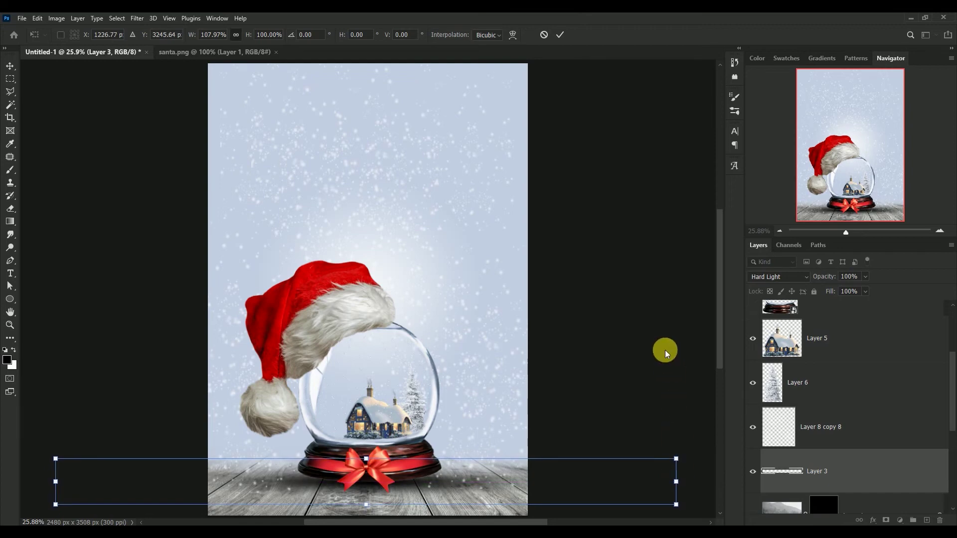
key("Up")
key("Up")
key("Left")
key("Left")
key("Left")
key("Left")
key("Left")
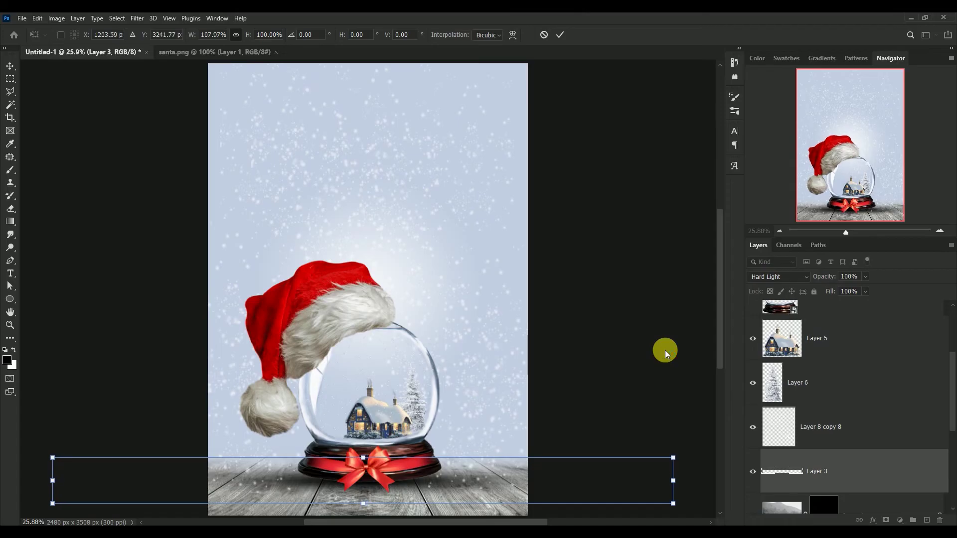
key("Down")
key("Down")
key("Left")
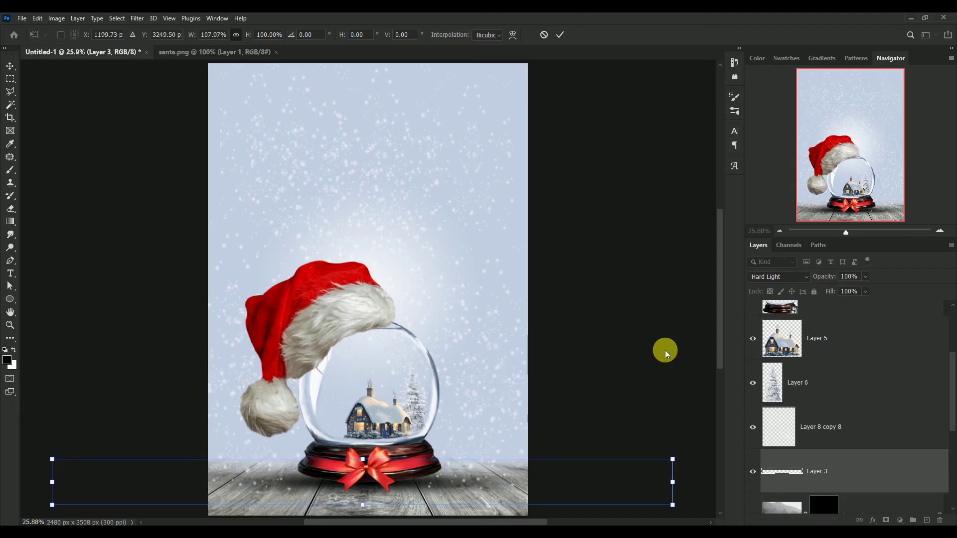
Step: Stretch the snow strip to about 129% height and commit the transform
left_click_drag(362, 458, 368, 451)
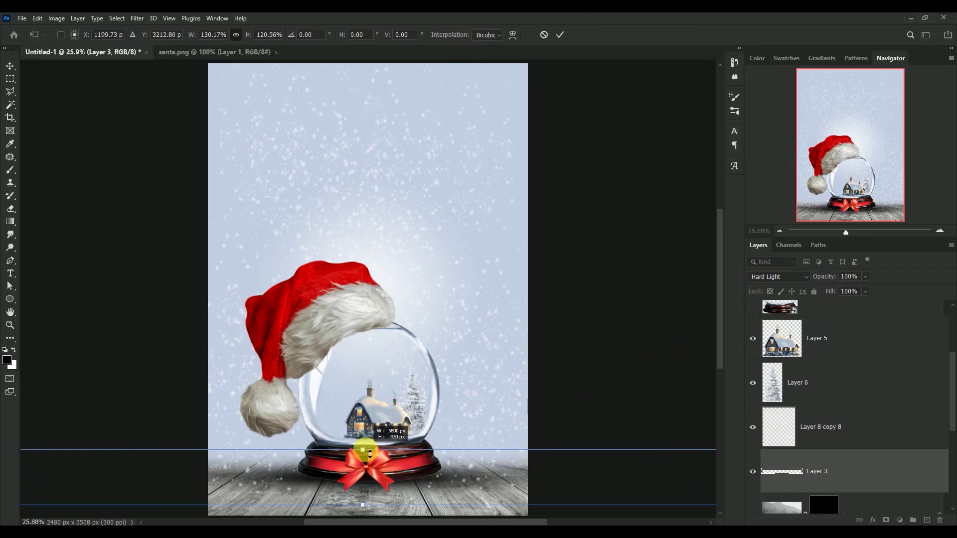
key("ctrl+z")
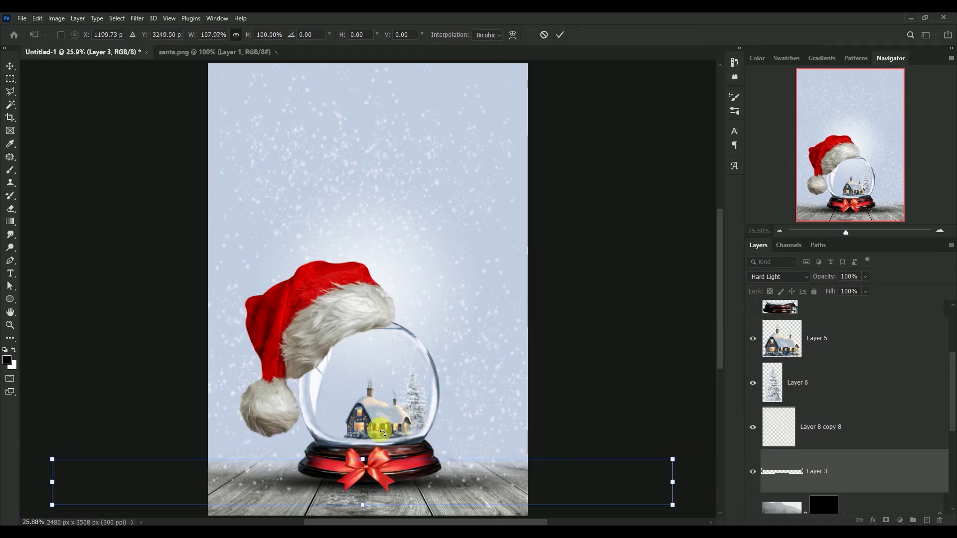
mouse_move(362, 459)
left_mouse_down()
mouse_move(368, 449)
mouse_move(381, 483)
left_mouse_up()
key("Return")
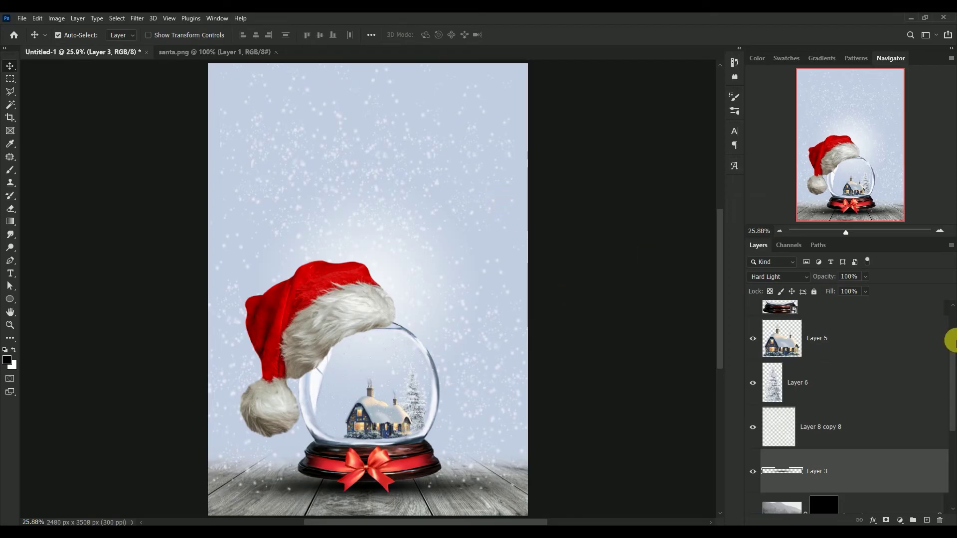
Step: Select Layer 7 (the red ribbon) and switch to the santa.png sleigh-and-reindeer image
left_click_drag(952, 358, 952, 322)
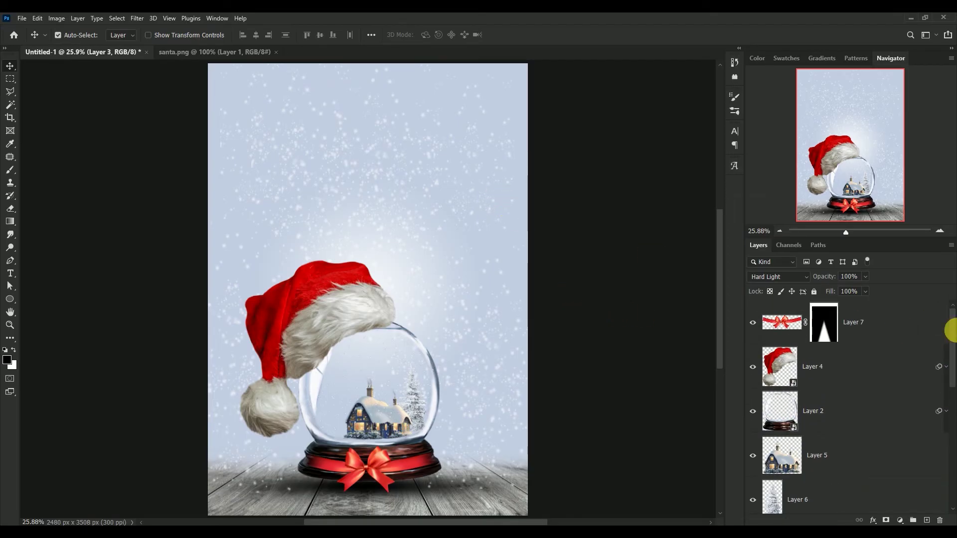
left_click_drag(950, 331, 950, 376)
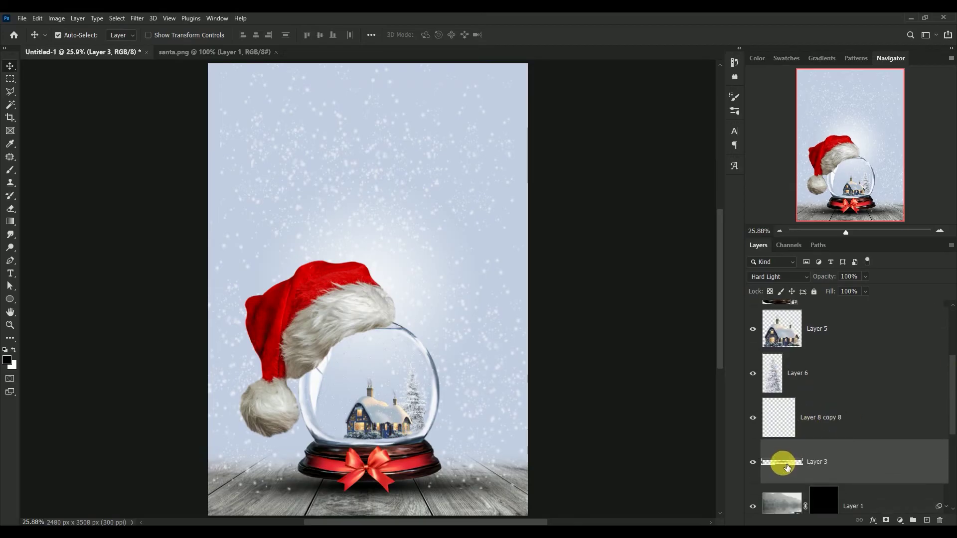
left_click_drag(787, 467, 648, 377)
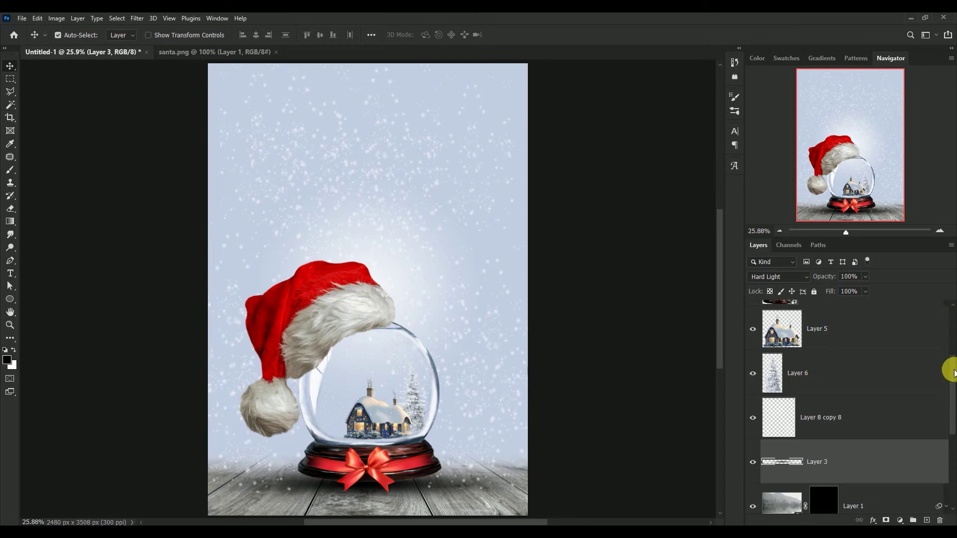
left_click_drag(950, 370, 950, 314)
left_click(762, 319)
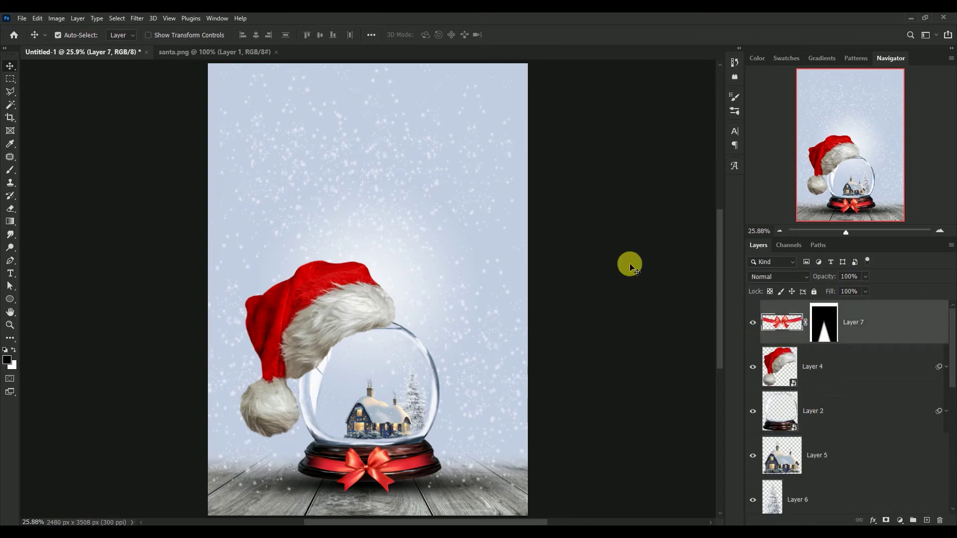
left_click(205, 57)
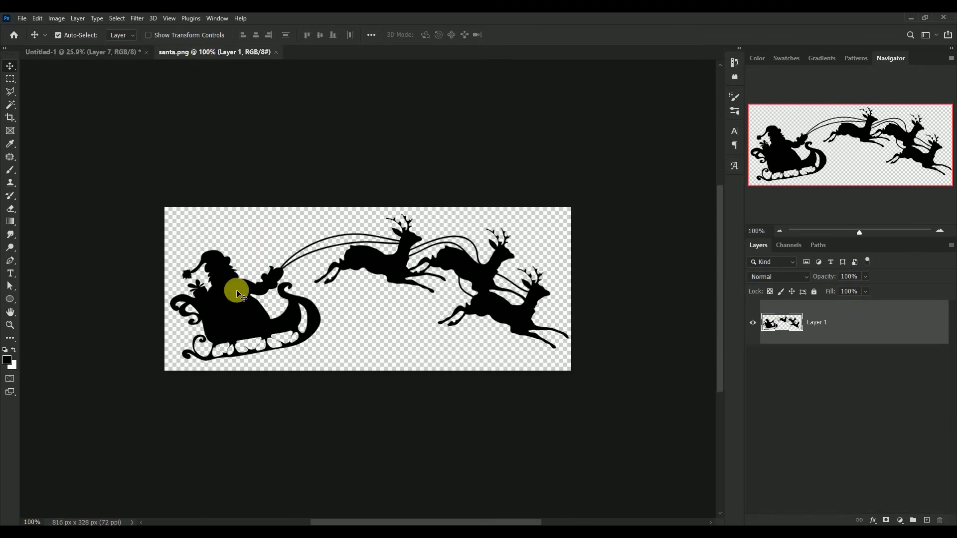
Step: Bring the sleigh silhouette into the poster, enlarged to about 226% near the top
mouse_move(235, 294)
left_mouse_down()
mouse_move(99, 82)
mouse_move(325, 169)
left_mouse_up()
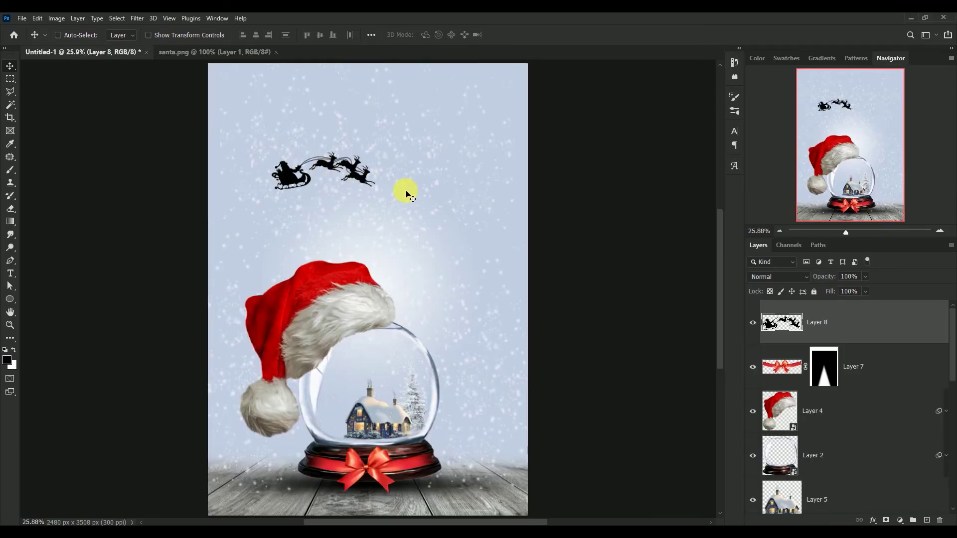
key("ctrl+t")
left_click_drag(380, 195, 501, 271)
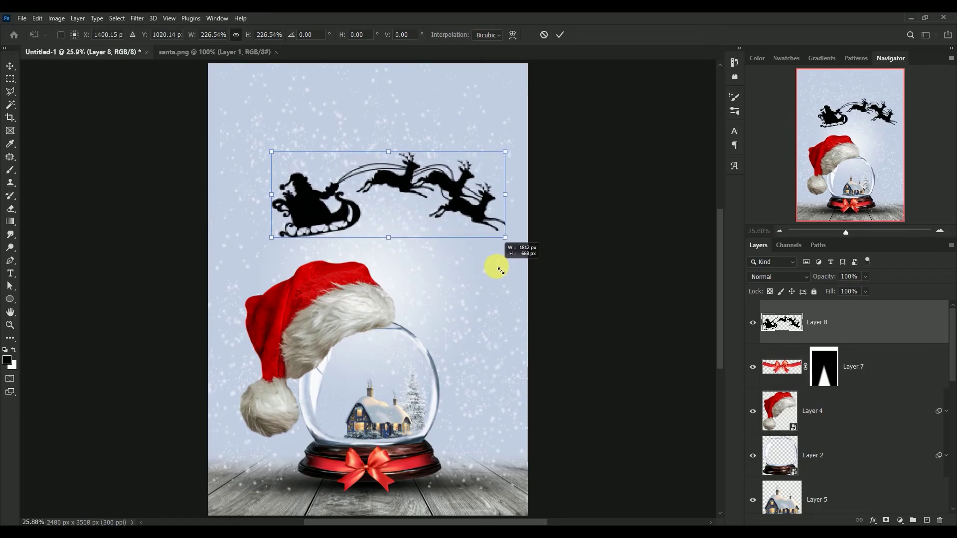
left_click_drag(455, 209, 432, 182)
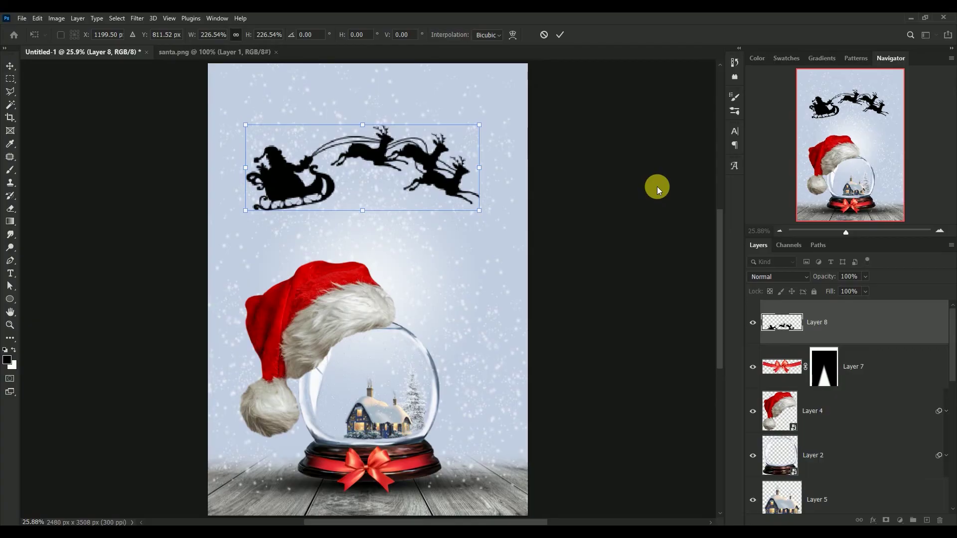
key("Return")
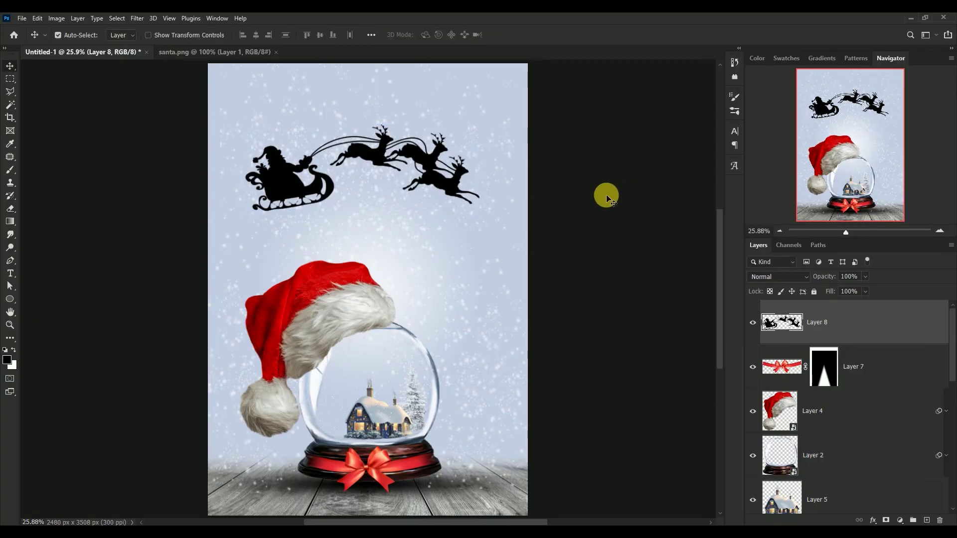
Step: Close the santa.png image and move the sleigh up slightly
left_click(225, 55)
left_click(276, 53)
left_click(683, 459)
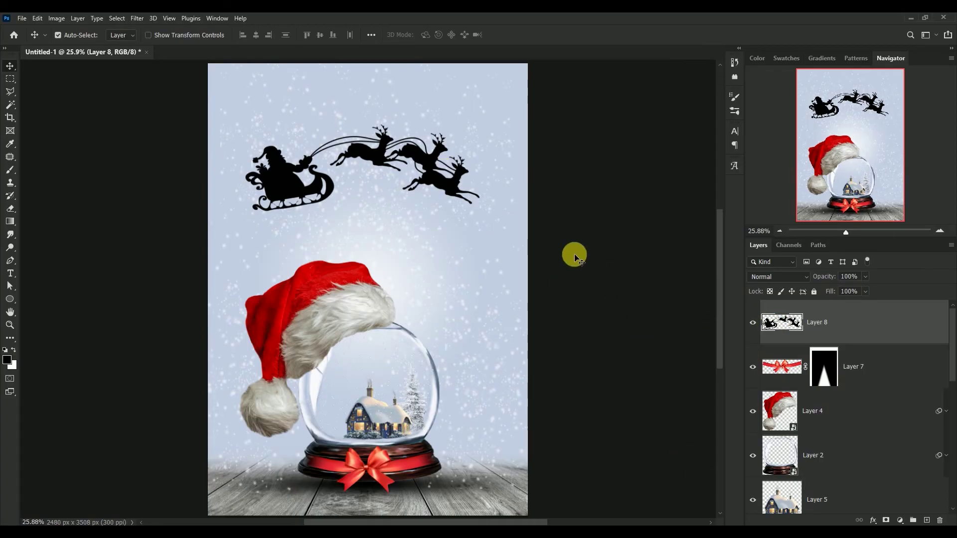
left_click_drag(436, 174, 441, 172)
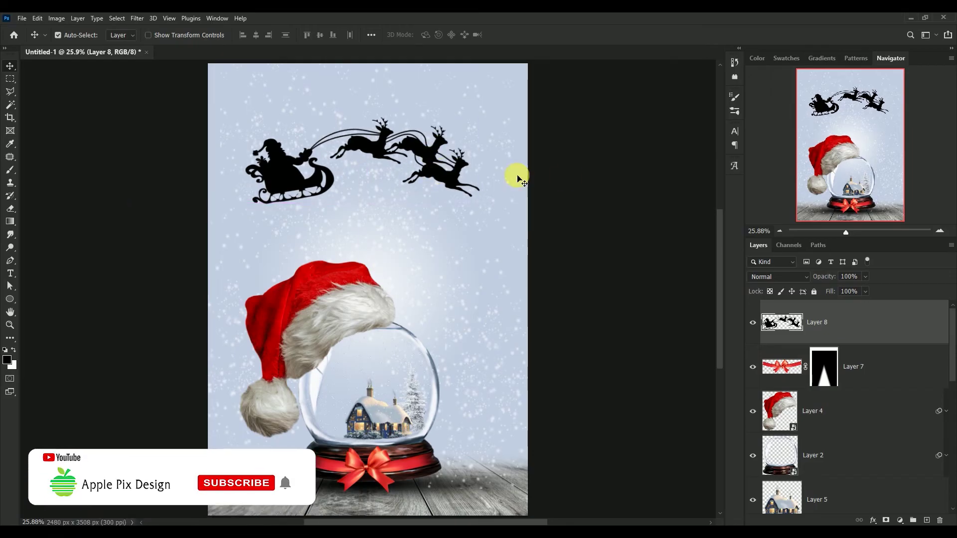
Step: Shrink the sleigh to about 86%, centre it above the globe, and nudge it higher
key("ctrl+t")
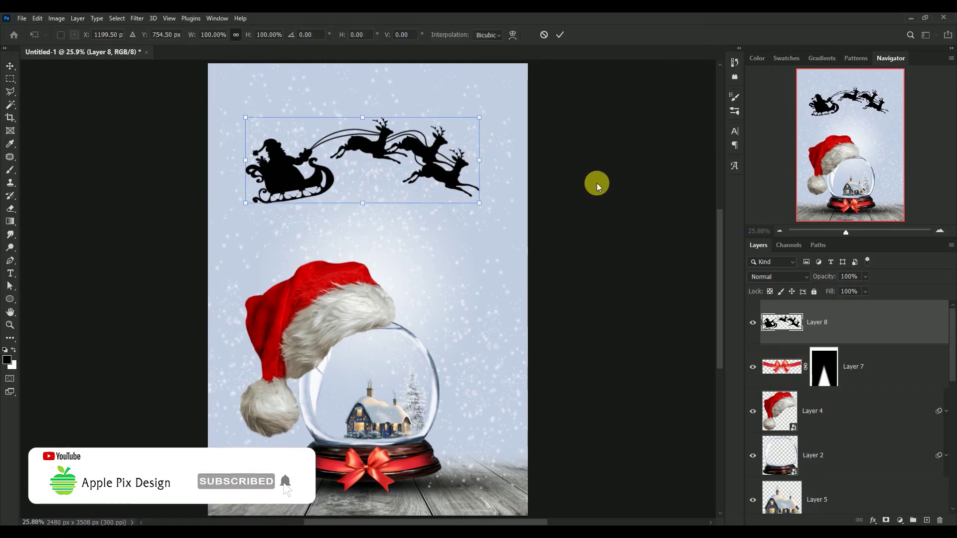
left_click_drag(479, 203, 457, 183)
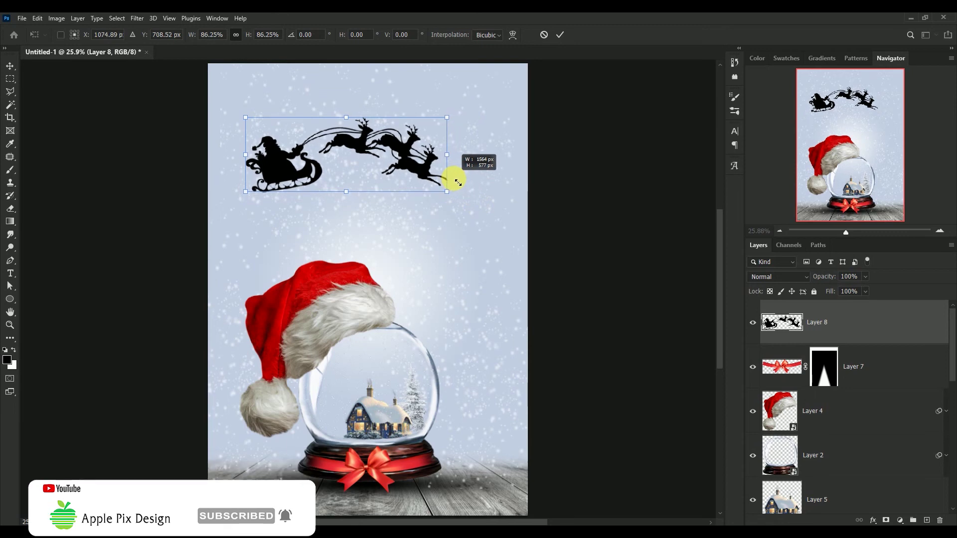
left_click_drag(401, 156, 418, 156)
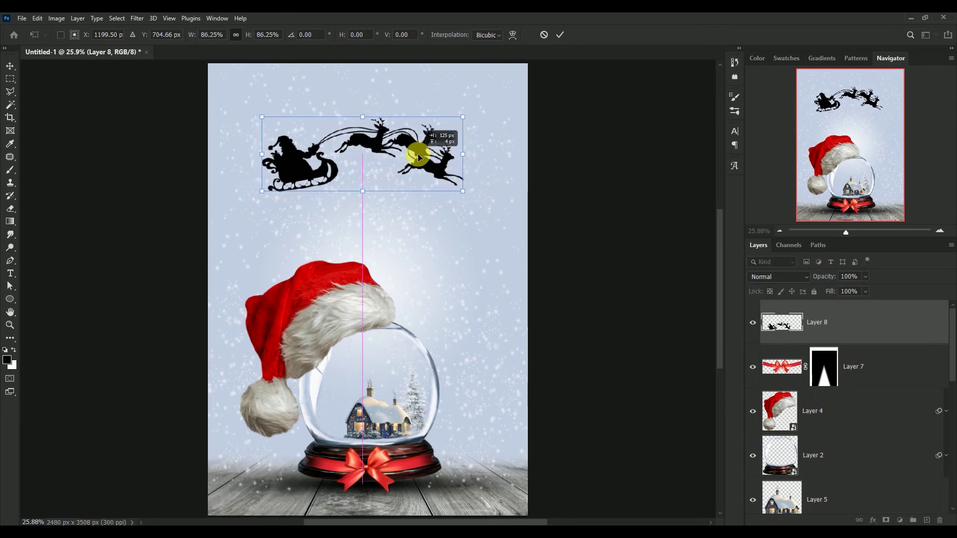
key("Return")
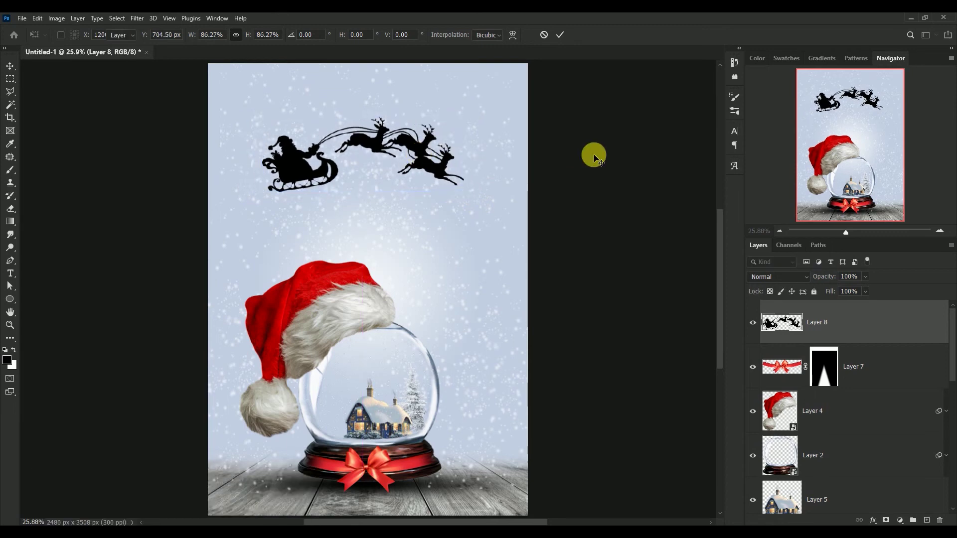
key("shift+Up")
key("shift+Up")
key("shift+Up")
key("shift+Up")
key("shift+Up")
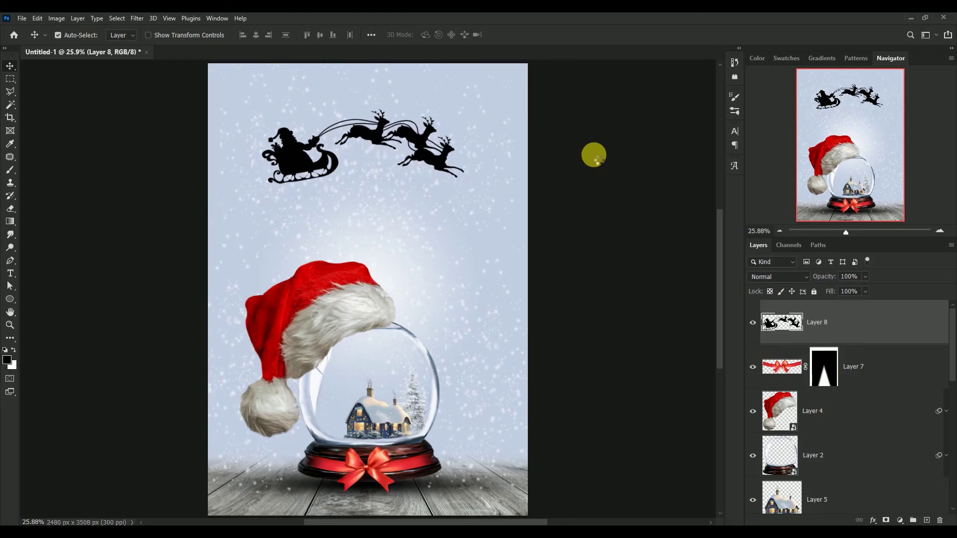
key("shift+Up")
key("shift+Up")
key("shift+Up")
key("shift+Up")
key("shift+Up")
key("shift+Up")
key("shift+Up")
key("shift+Up")
key("shift+Up")
key("shift+Up")
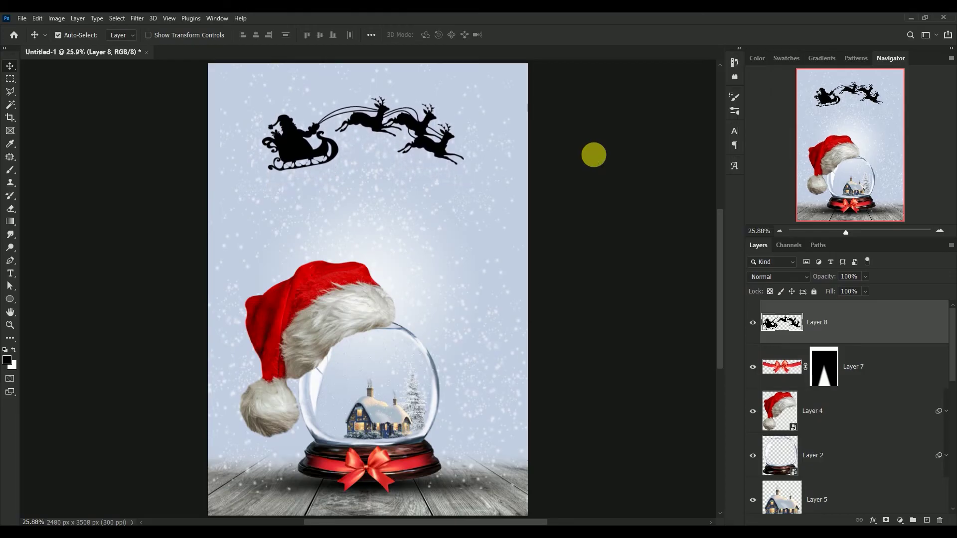
key("shift+Up")
key("shift+Up")
key("shift+Down")
key("shift+Down")
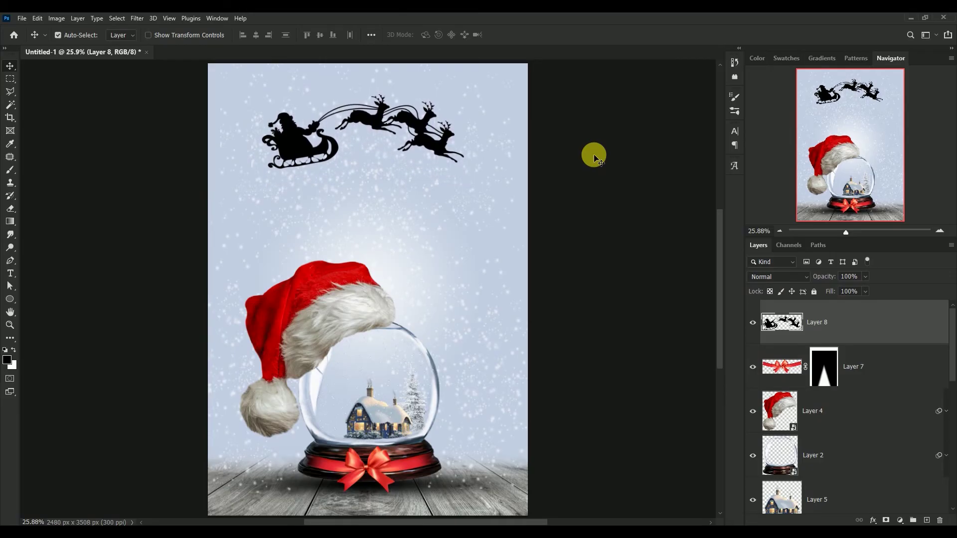
Step: Apply a d80000 red Color Overlay to the Layer 8 sleigh silhouette
double_click(866, 326)
left_click(578, 343)
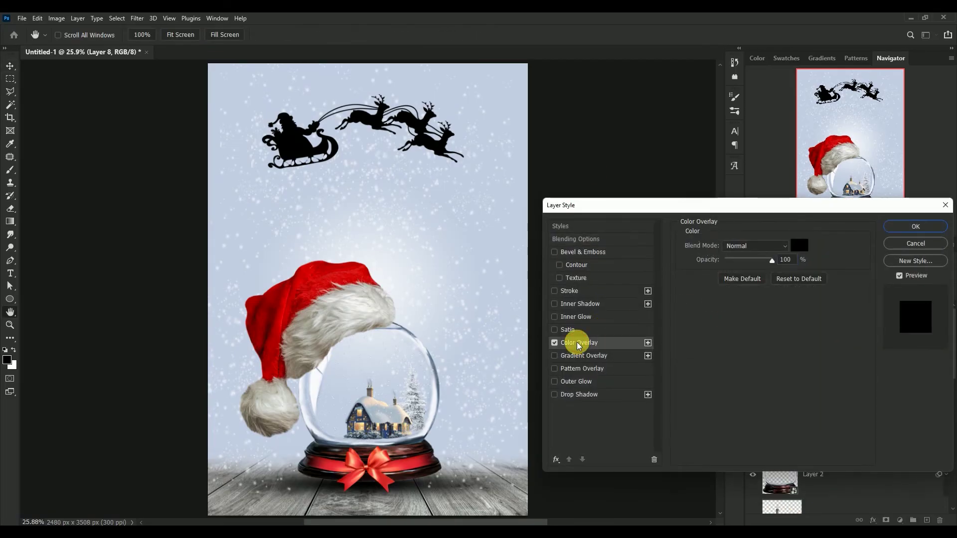
left_click(797, 244)
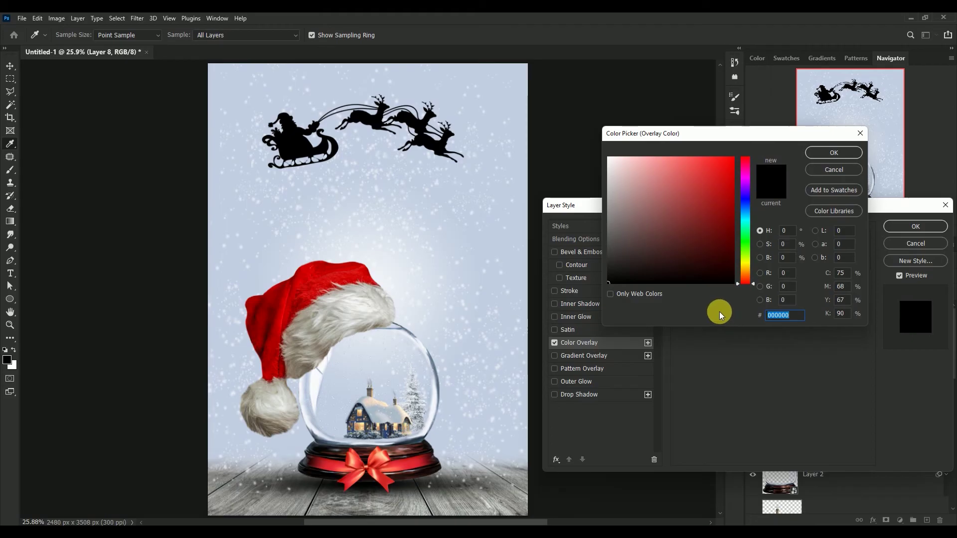
type("d")
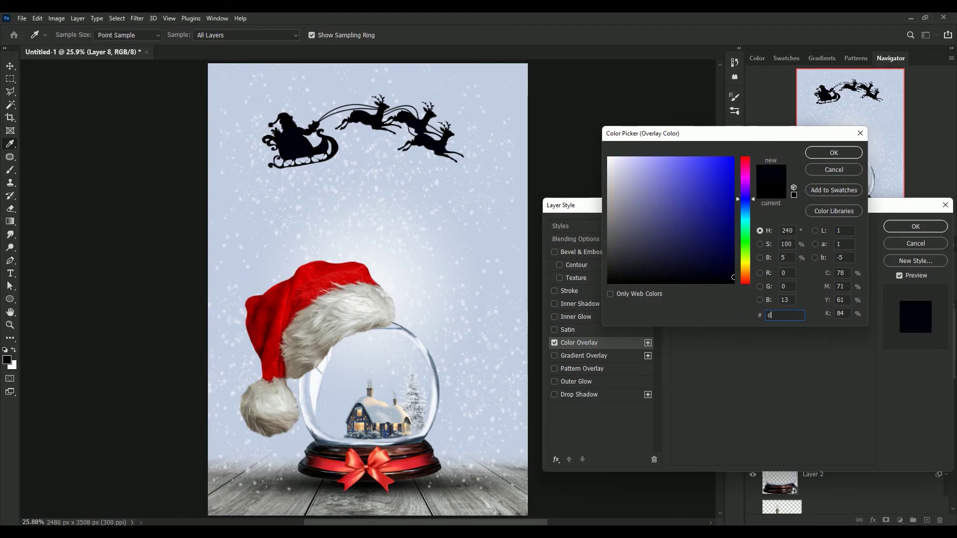
type("800")
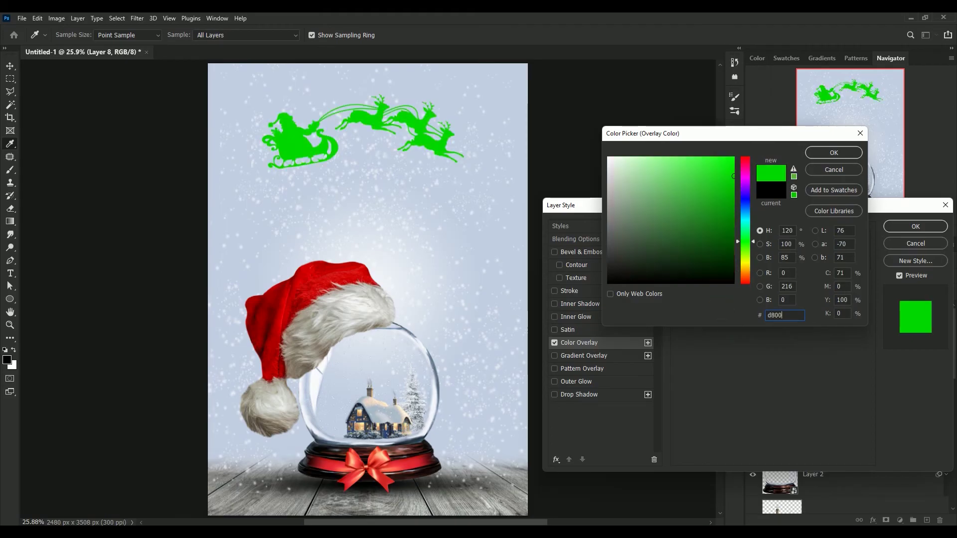
type("00")
left_click(719, 315)
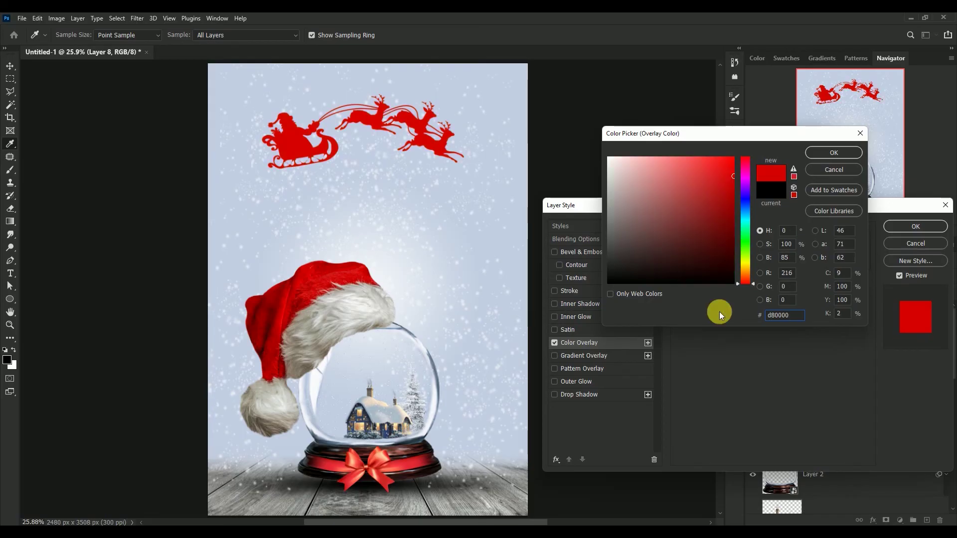
left_click(833, 159)
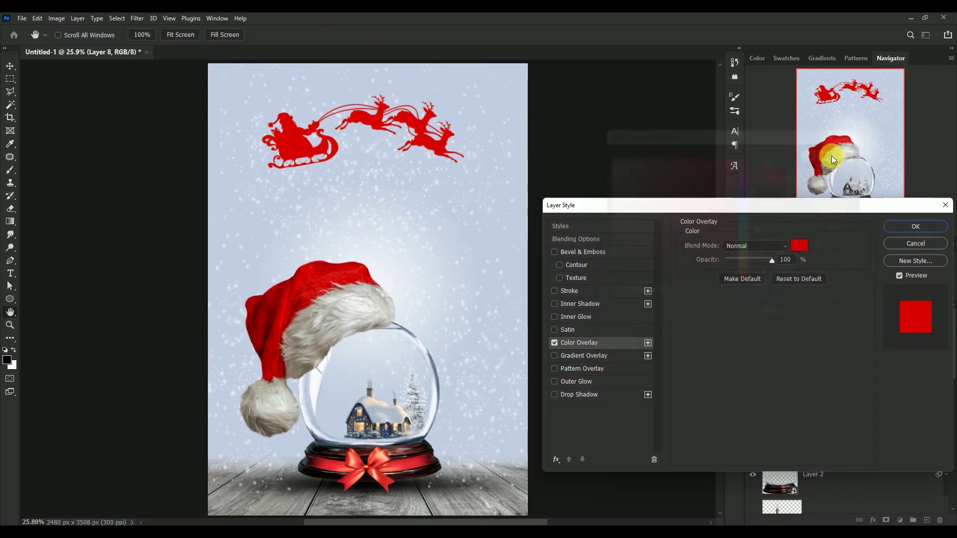
left_click(908, 227)
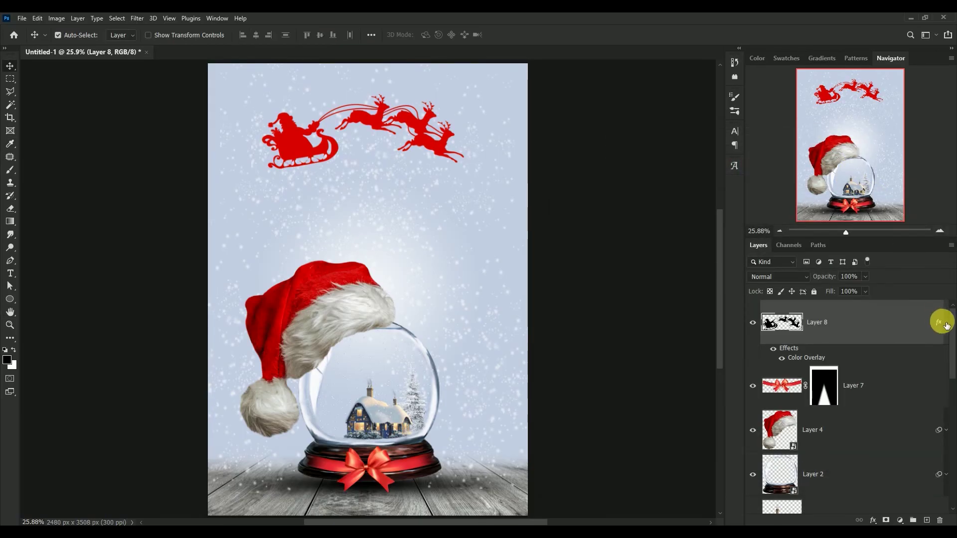
scroll(942, 320, "down", 1)
left_click(752, 323)
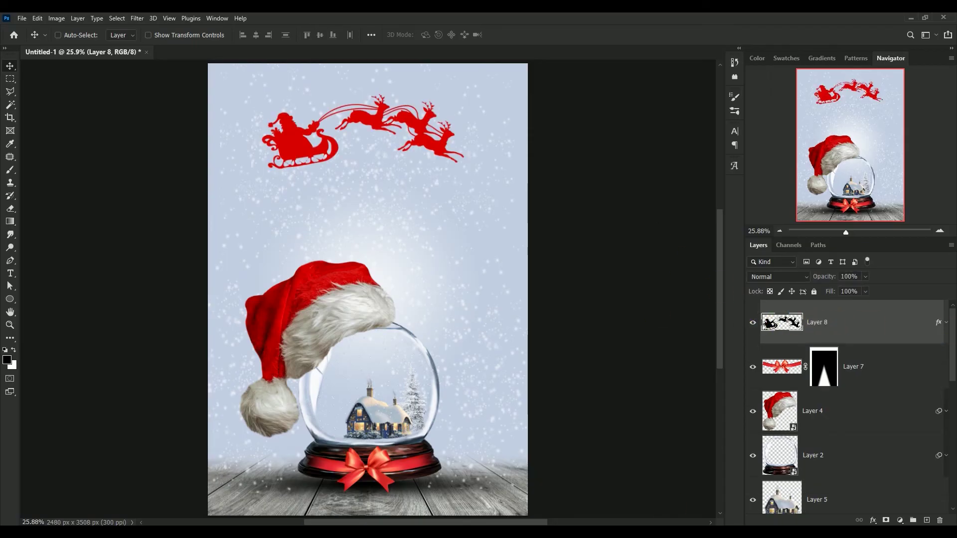
key("ctrl")
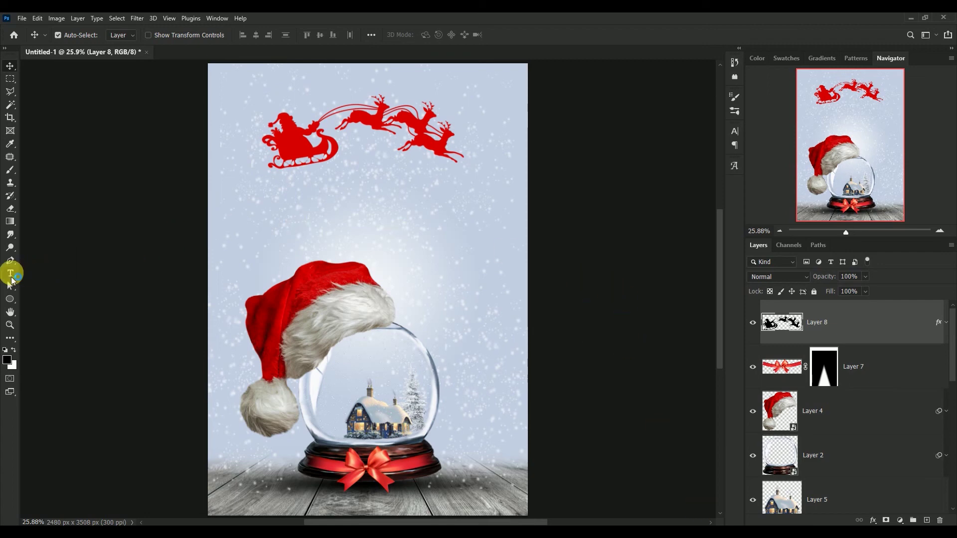
Step: Type 'Merry Christmas' and centre the title between the sleigh and the hat
left_click(11, 275)
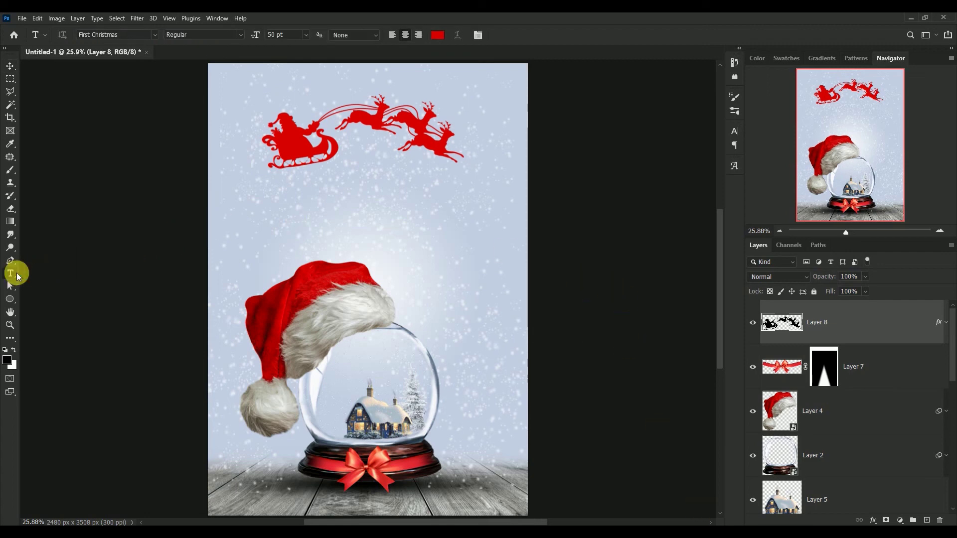
left_click(354, 232)
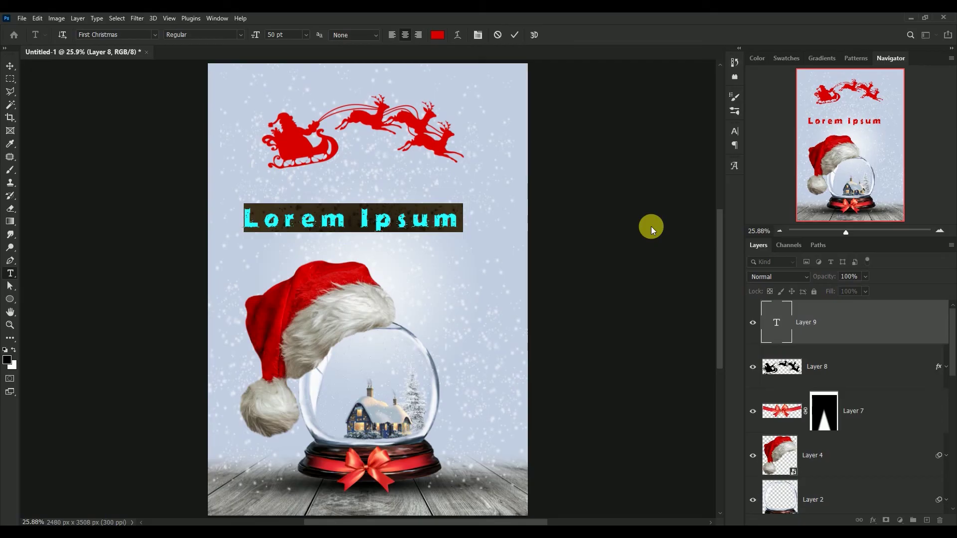
type("Merr")
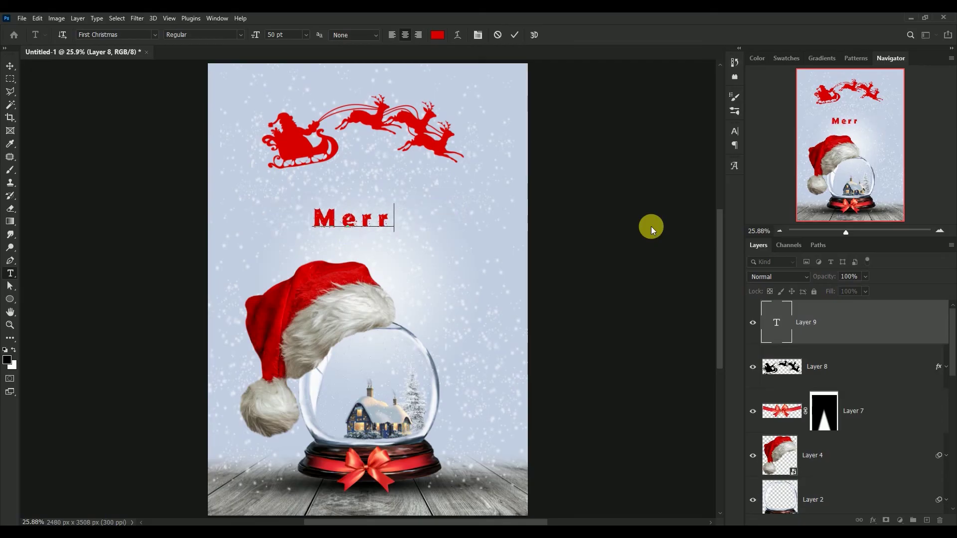
type("y C")
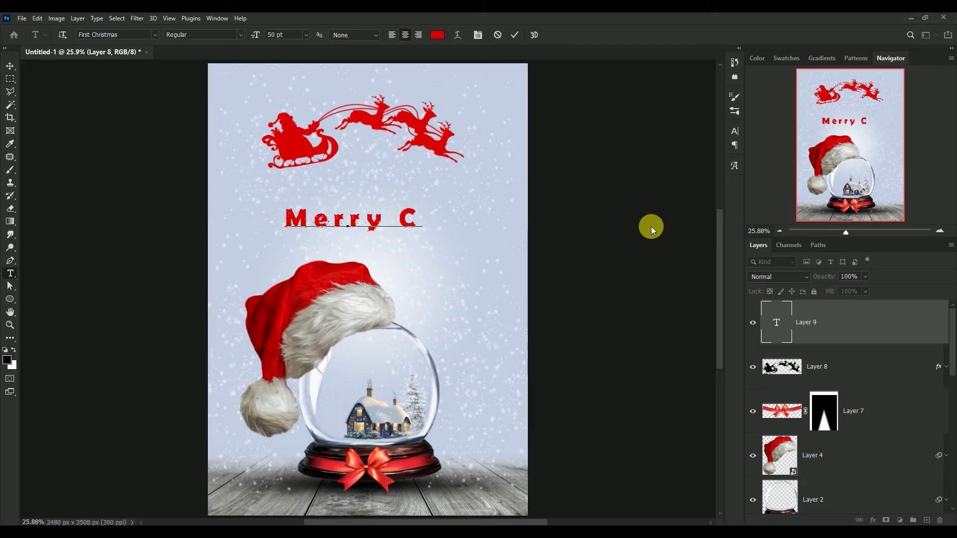
type("hrist")
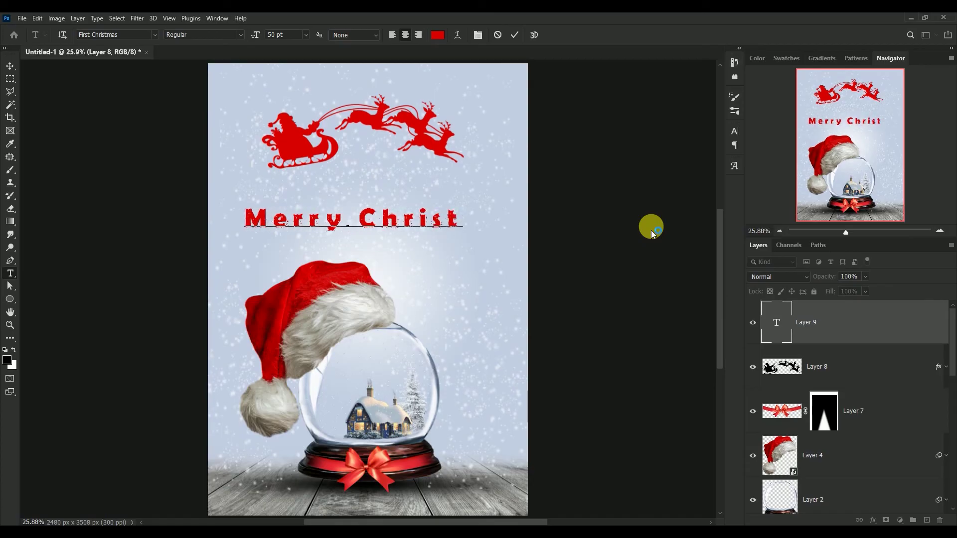
type("mas")
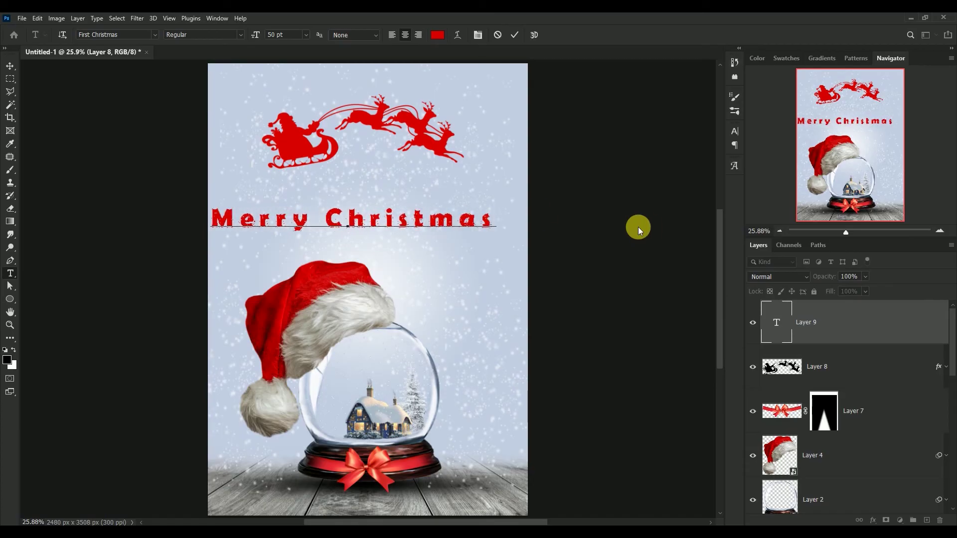
left_click(10, 65)
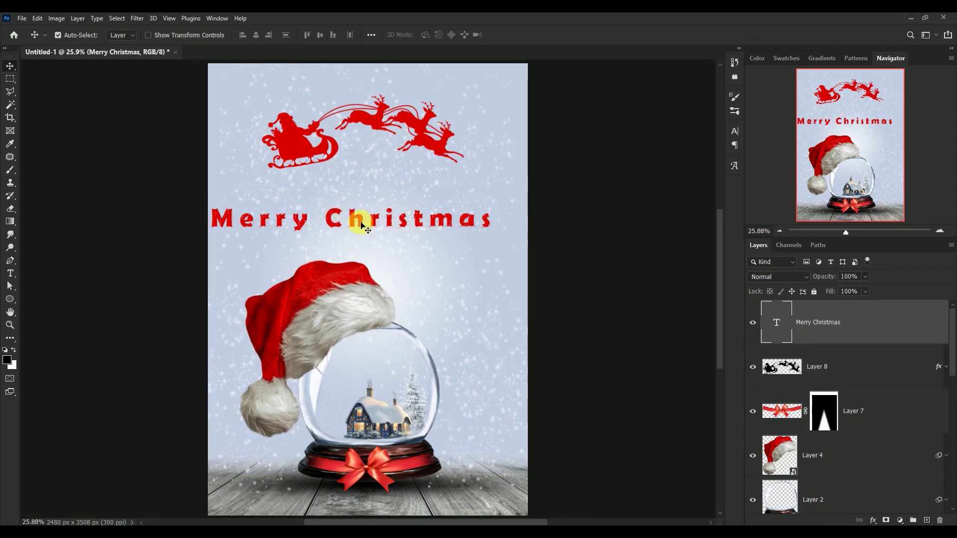
left_click_drag(361, 222, 385, 210)
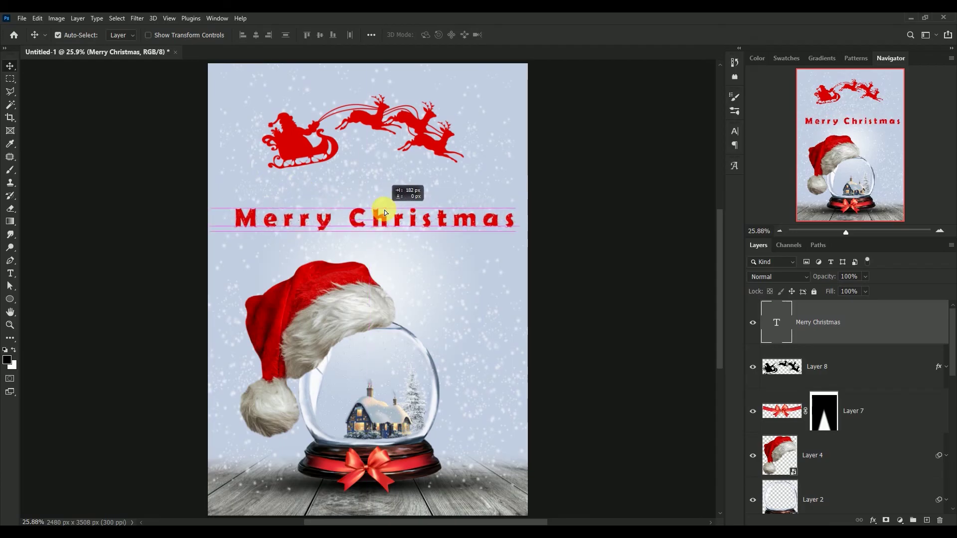
left_click_drag(385, 211, 385, 214)
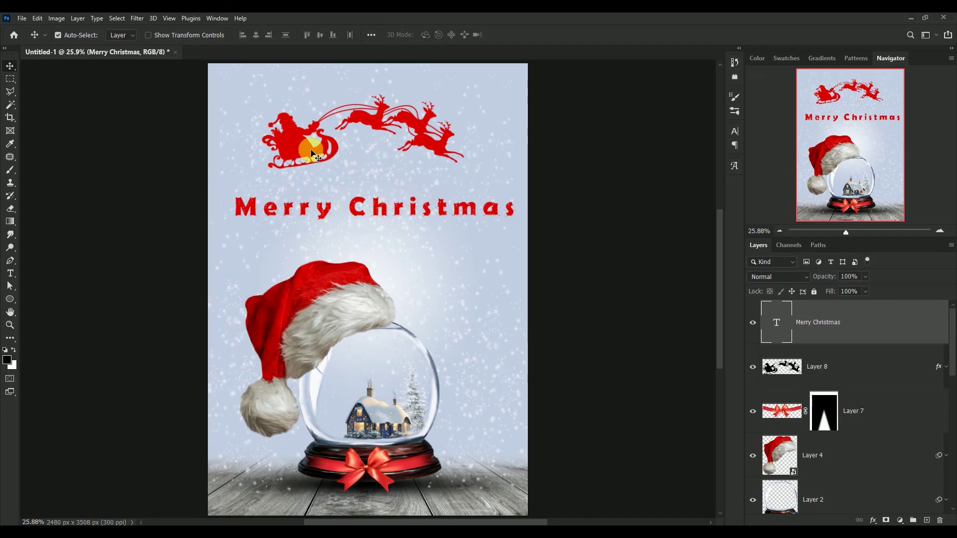
Step: Add a white Outer Glow and a white outside Stroke to the Merry Christmas layer
double_click(892, 326)
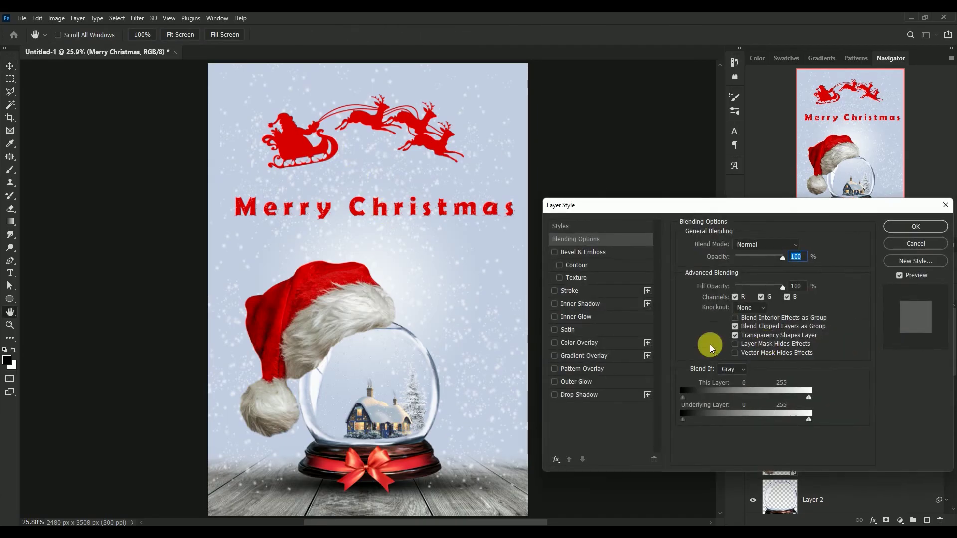
left_click(576, 381)
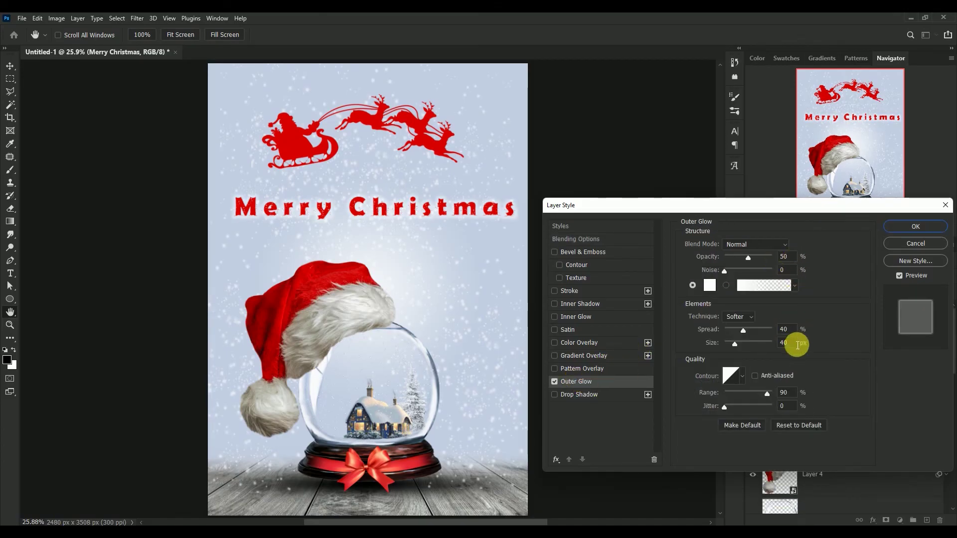
left_click(570, 291)
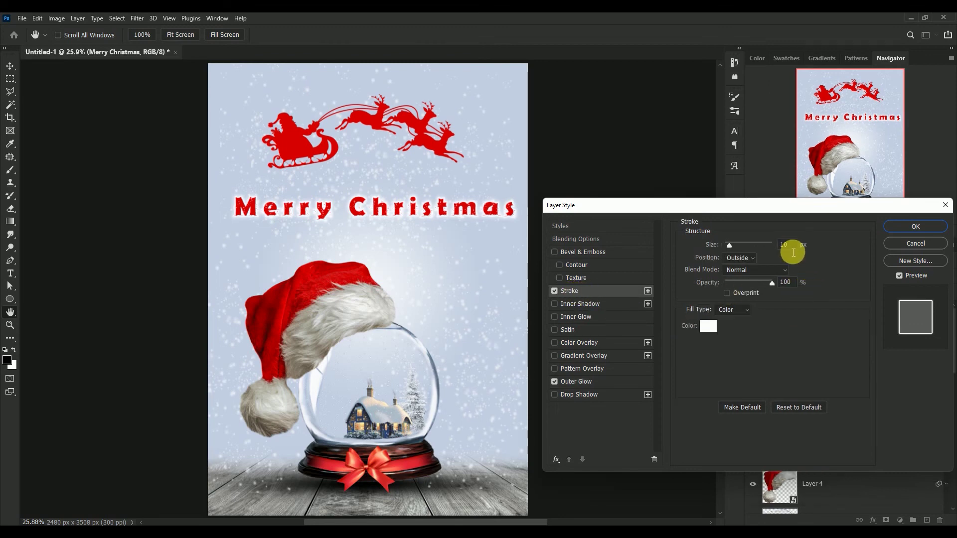
left_click(926, 227)
left_click(948, 327)
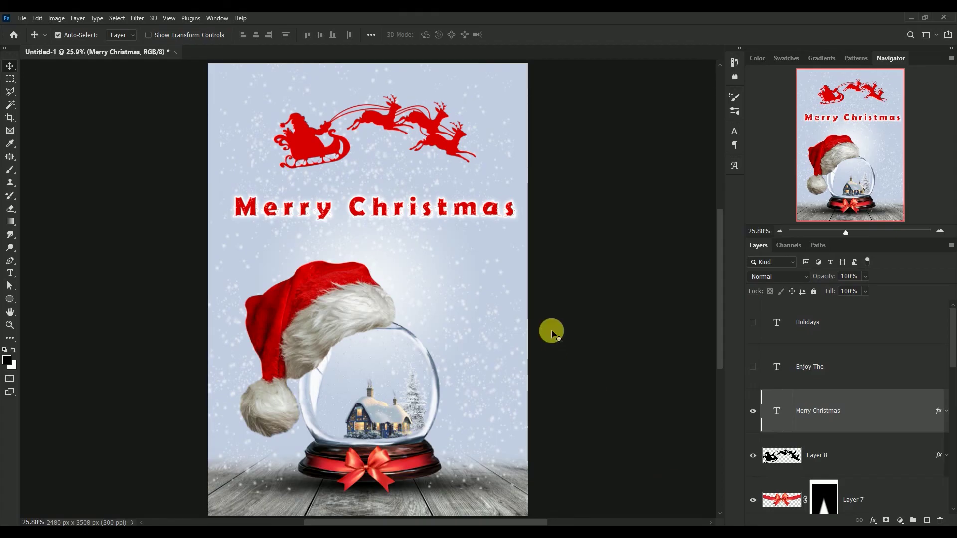
Step: Show the ENJOY THE and HOLIDAYS layers and give ENJOY THE a white 10 px stroke
left_click(752, 368)
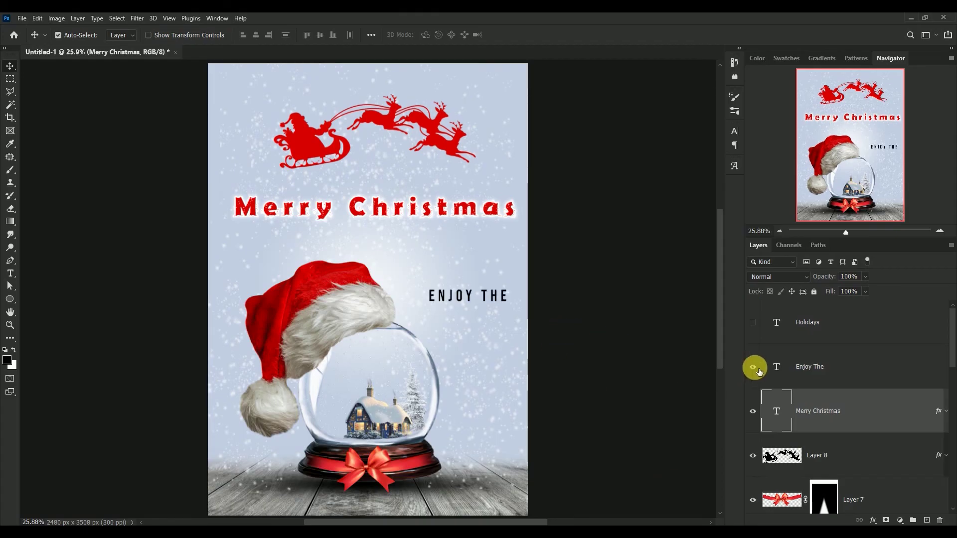
left_click(753, 323)
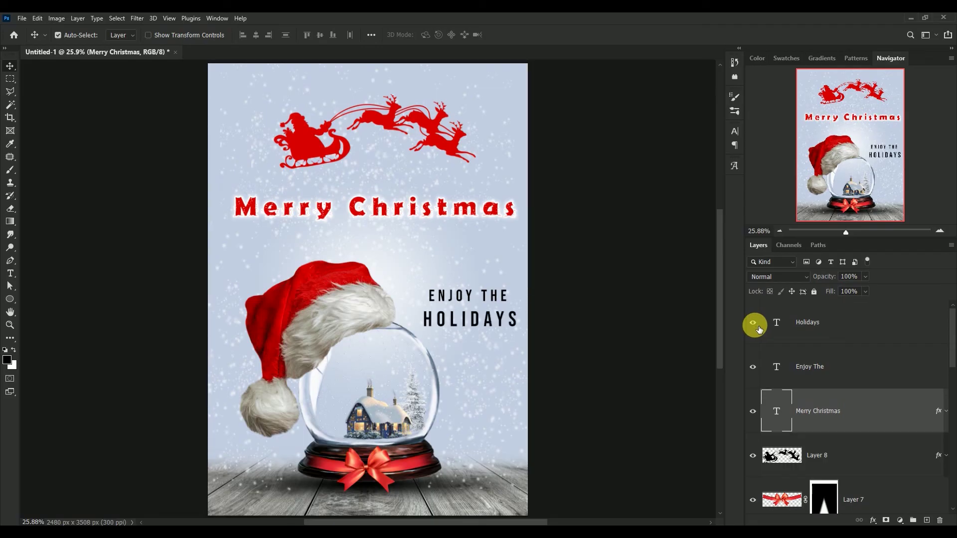
left_click(852, 368)
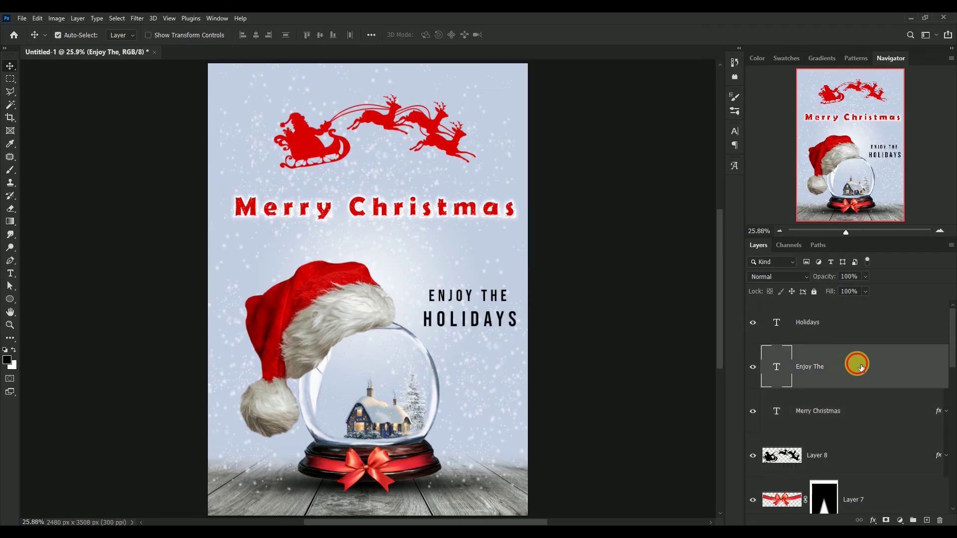
double_click(860, 367)
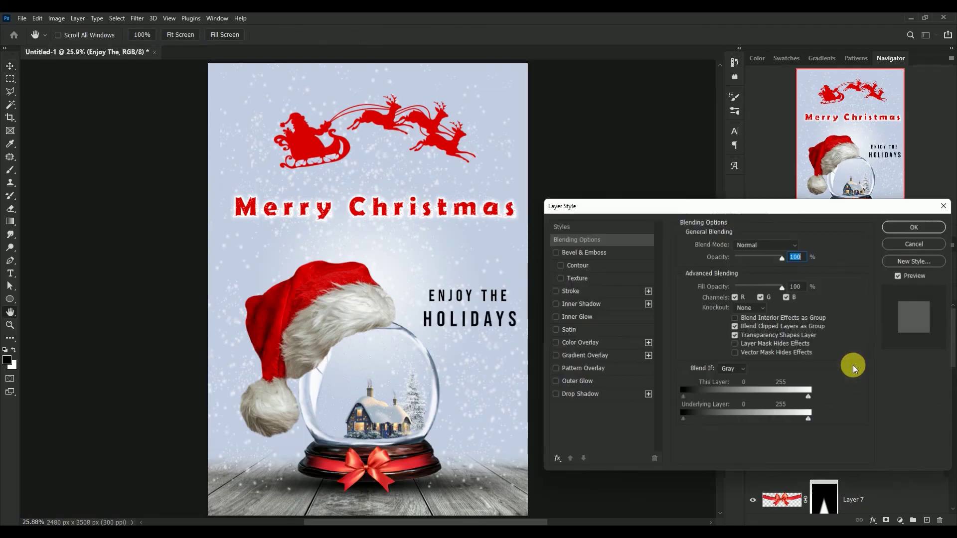
left_click(571, 291)
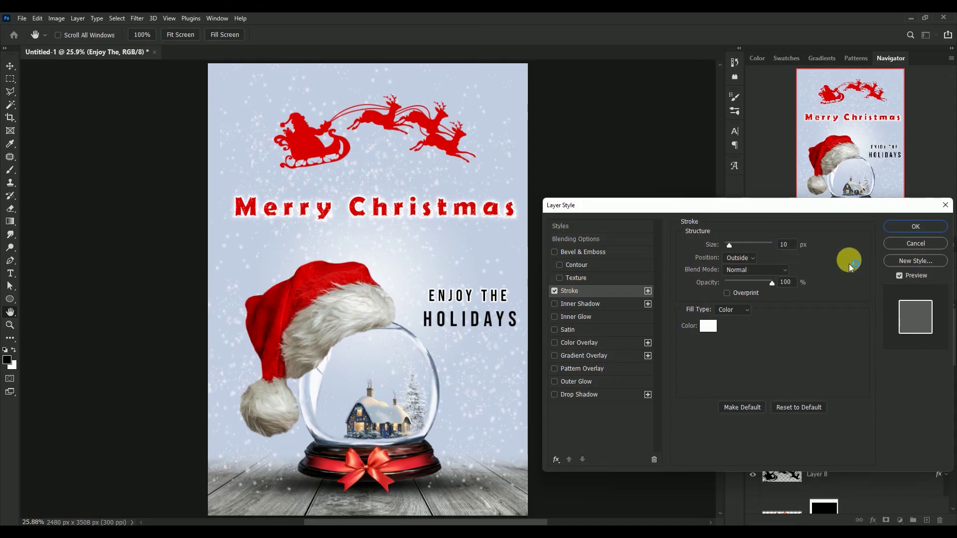
left_click(907, 226)
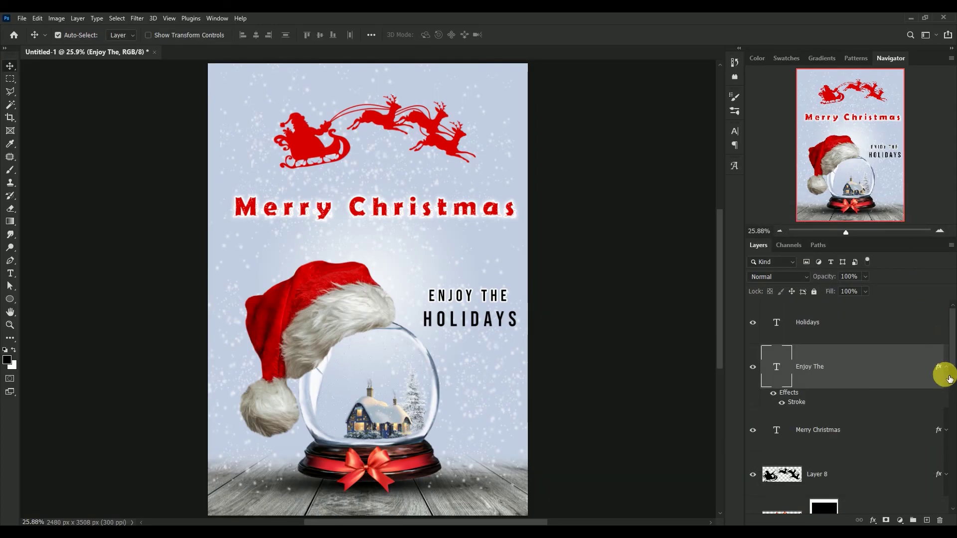
Step: Give the HOLIDAYS layer the same white 10 px outside stroke
double_click(871, 322)
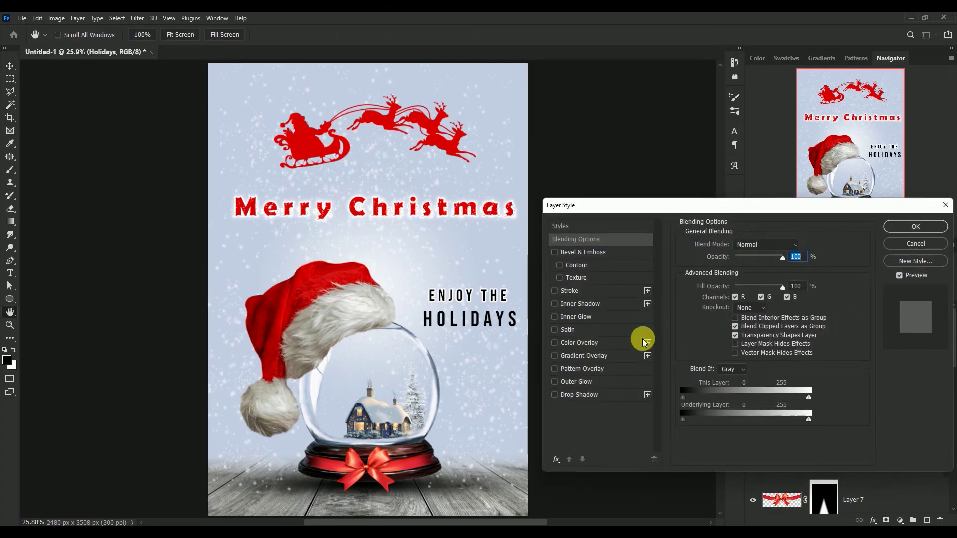
left_click(571, 294)
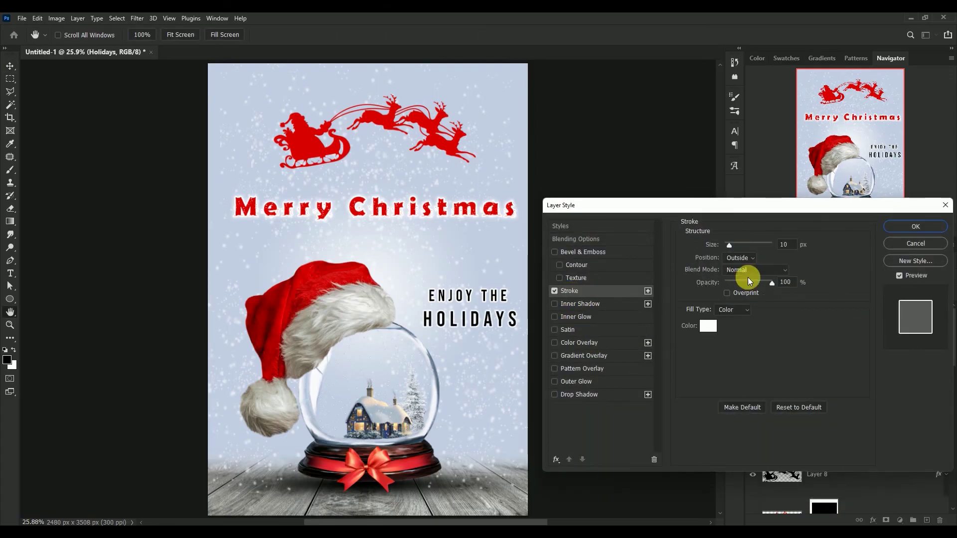
left_click(910, 226)
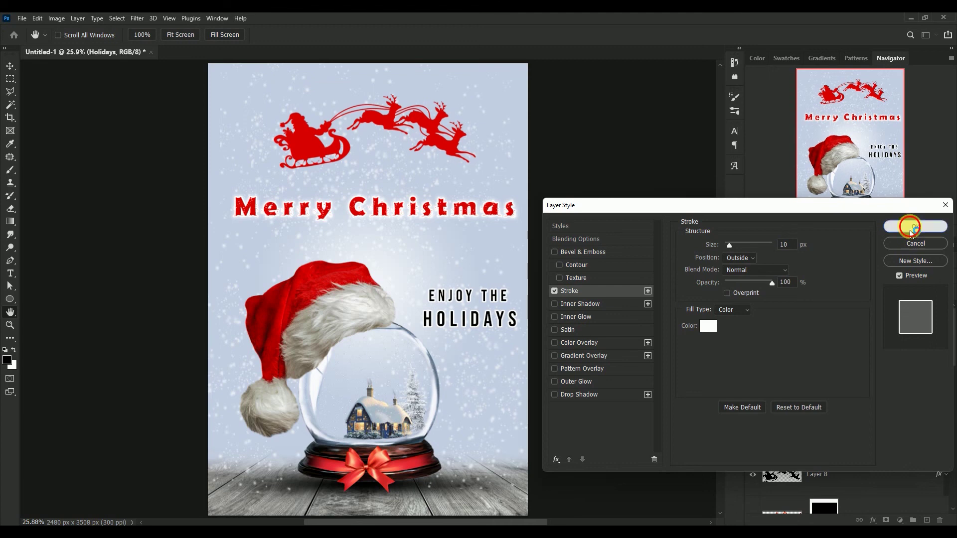
left_click(946, 322)
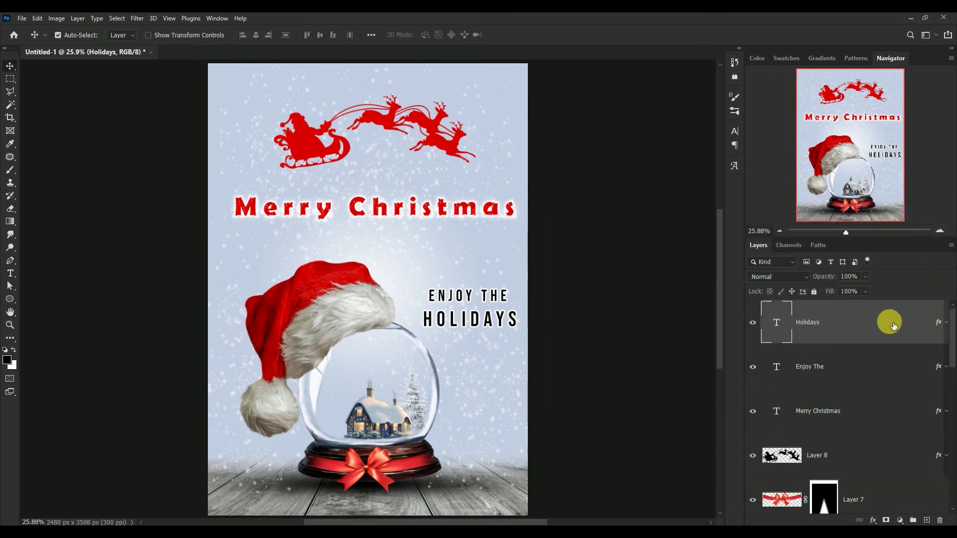
Step: Align ENJOY THE horizontally centred over HOLIDAYS
left_click(822, 365, "shift")
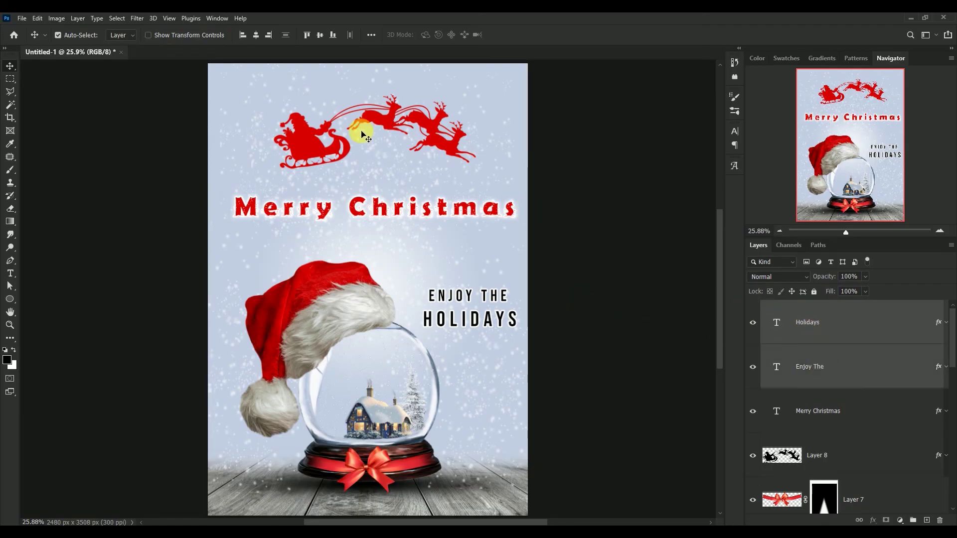
left_click(256, 35)
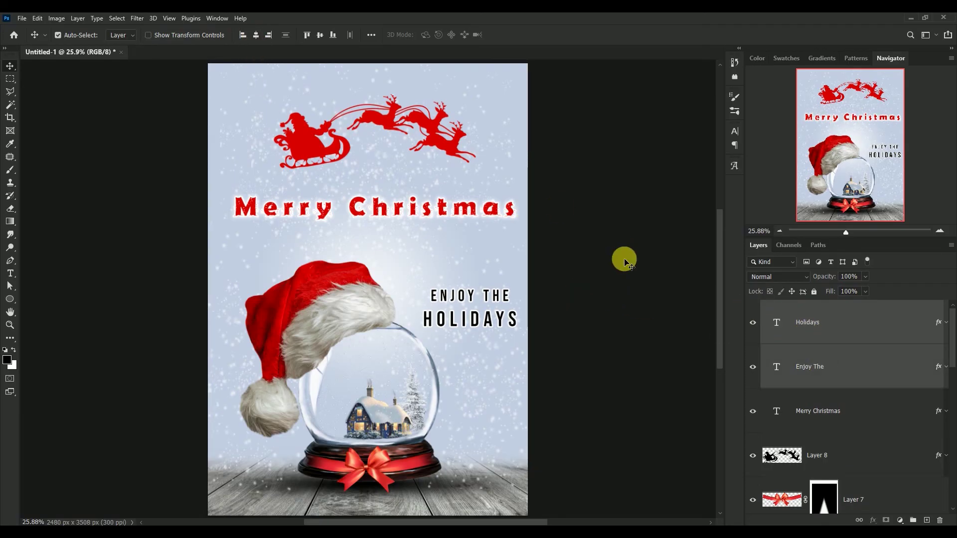
left_click(624, 260)
left_click(797, 321)
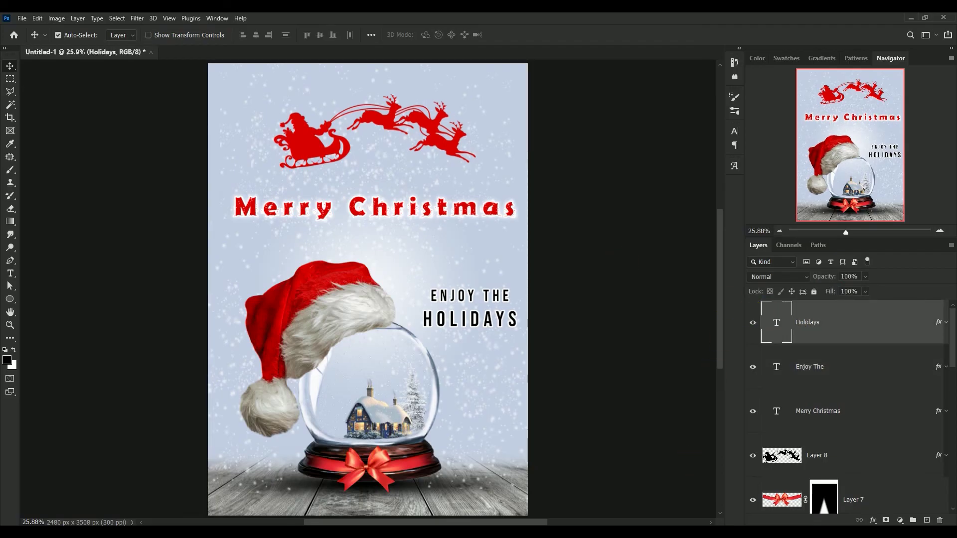
Step: Reveal the 25 DEC date text and stamp all visible layers into a new layer
scroll(847, 398, "up", 2)
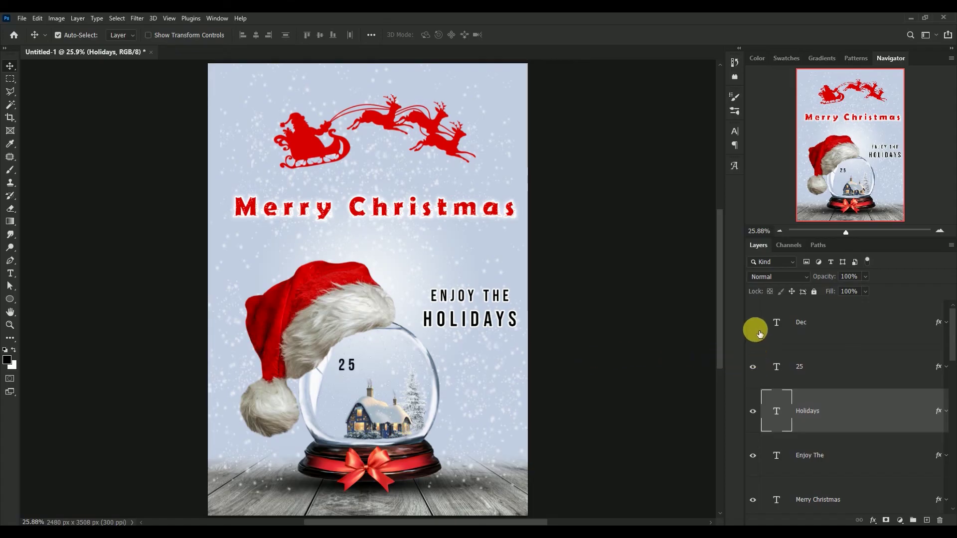
left_click(819, 322)
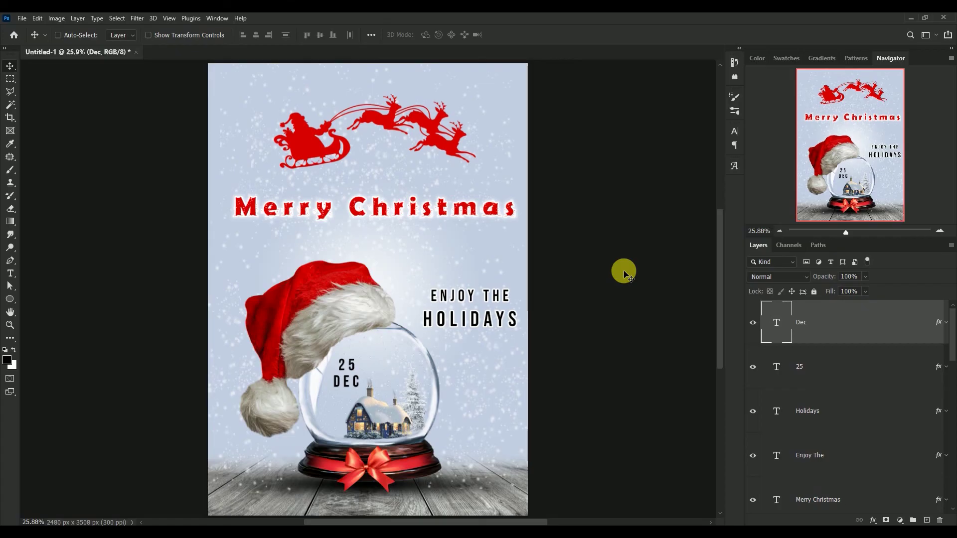
key("ctrl+shift+alt+e")
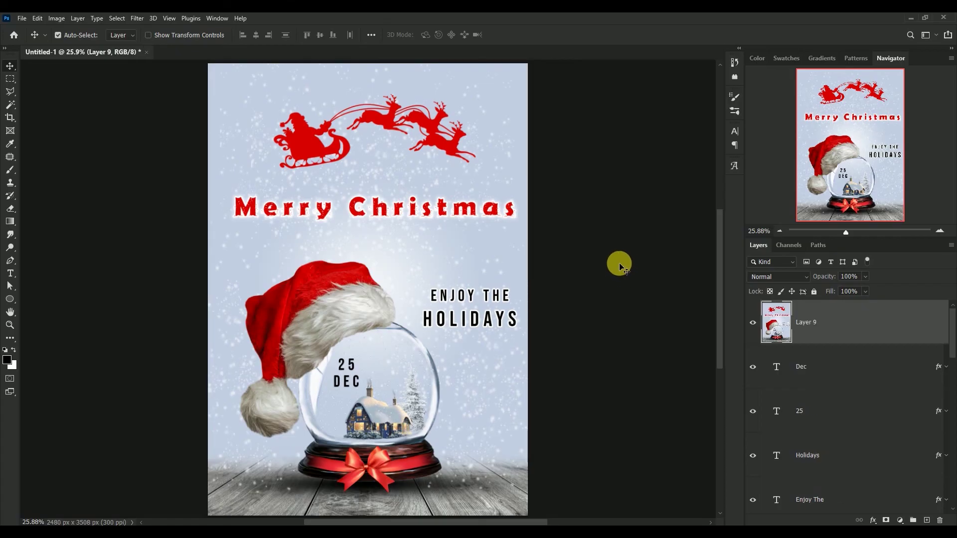
Step: Apply a Camera Raw filter with -100 vignette and the Cinematic II CN13 preset
left_click(137, 18)
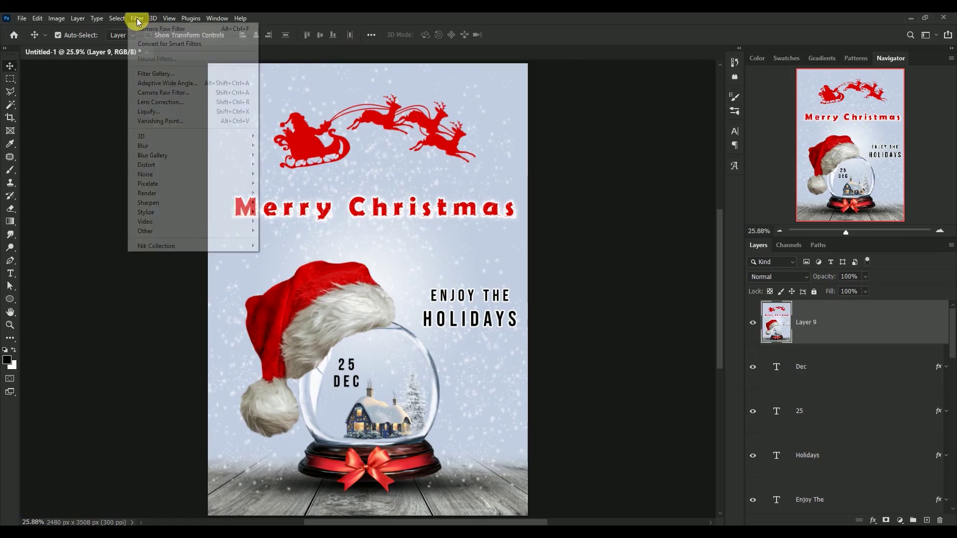
left_click(154, 93)
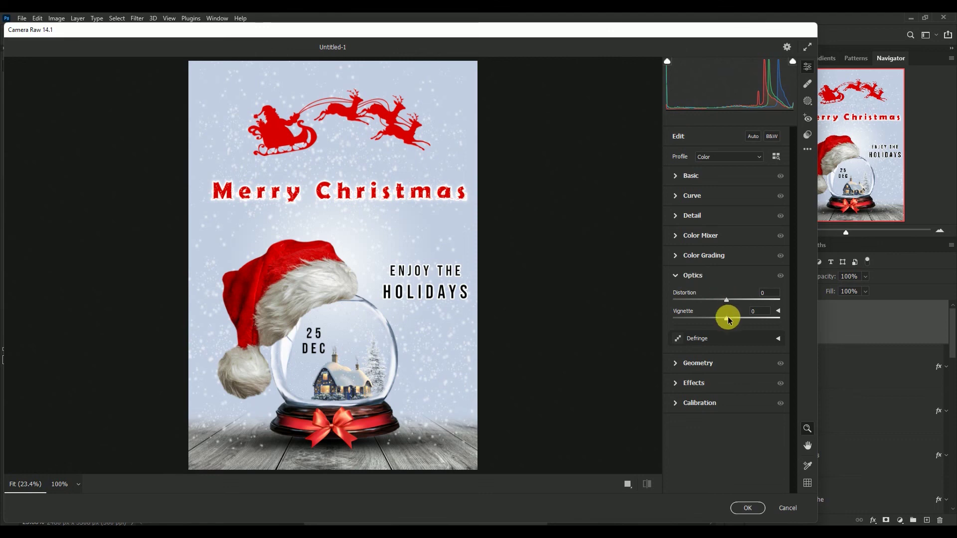
left_click_drag(726, 318, 672, 318)
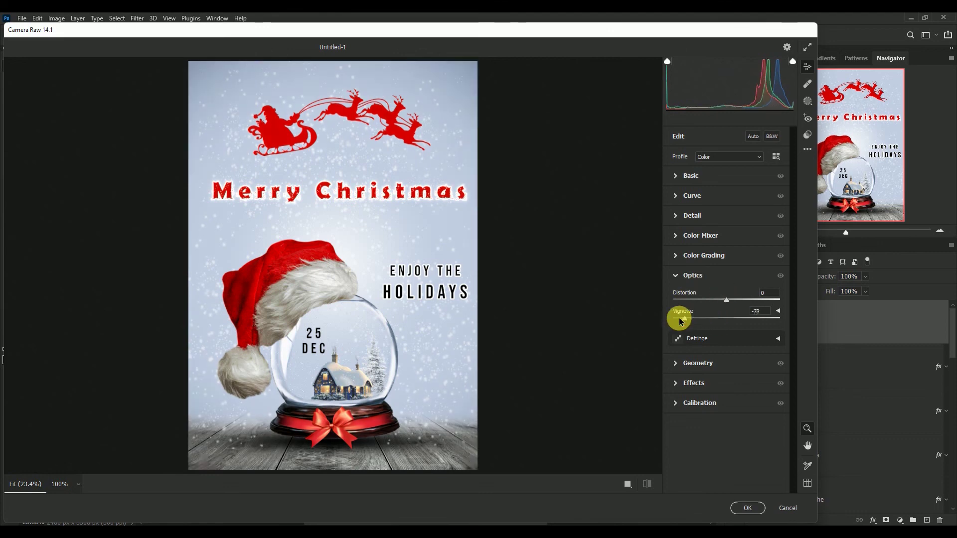
left_click(690, 177)
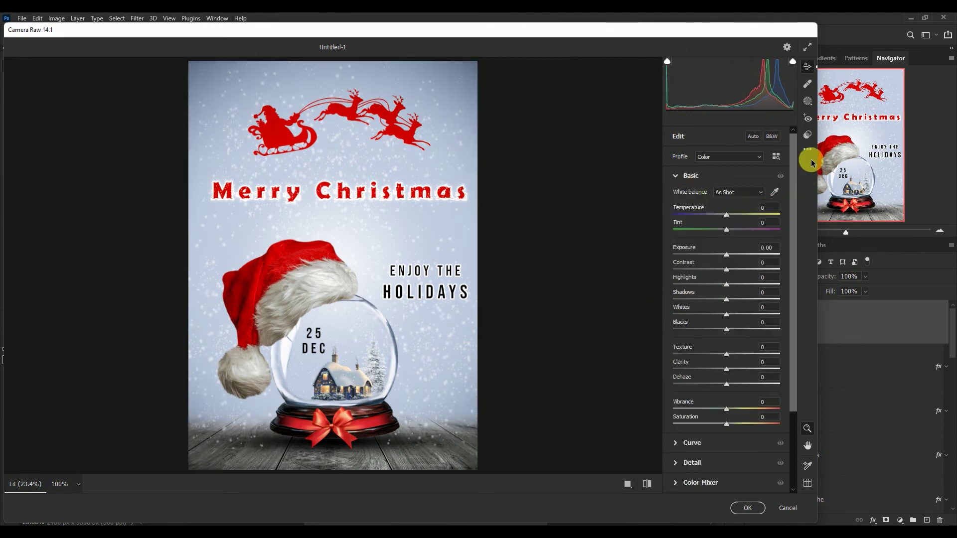
left_click(808, 135)
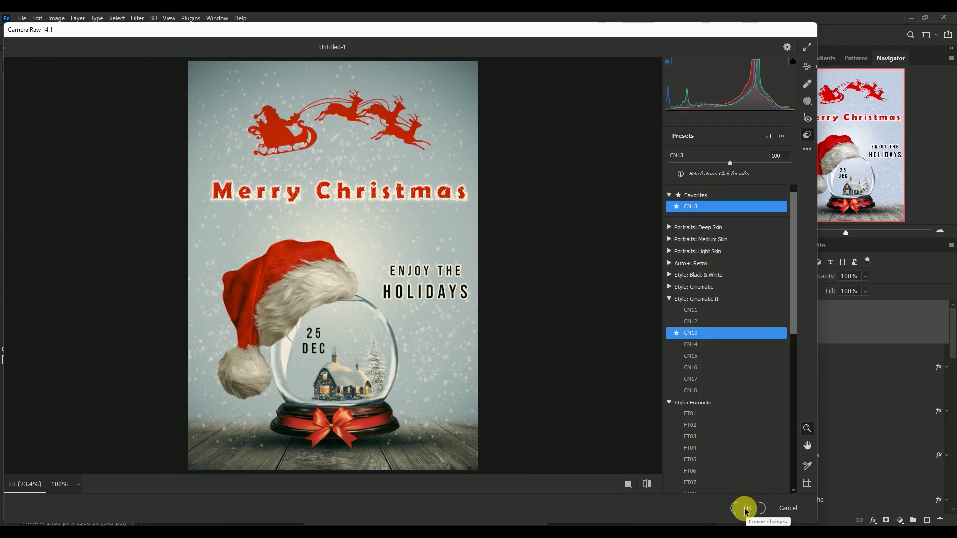
left_click(746, 508)
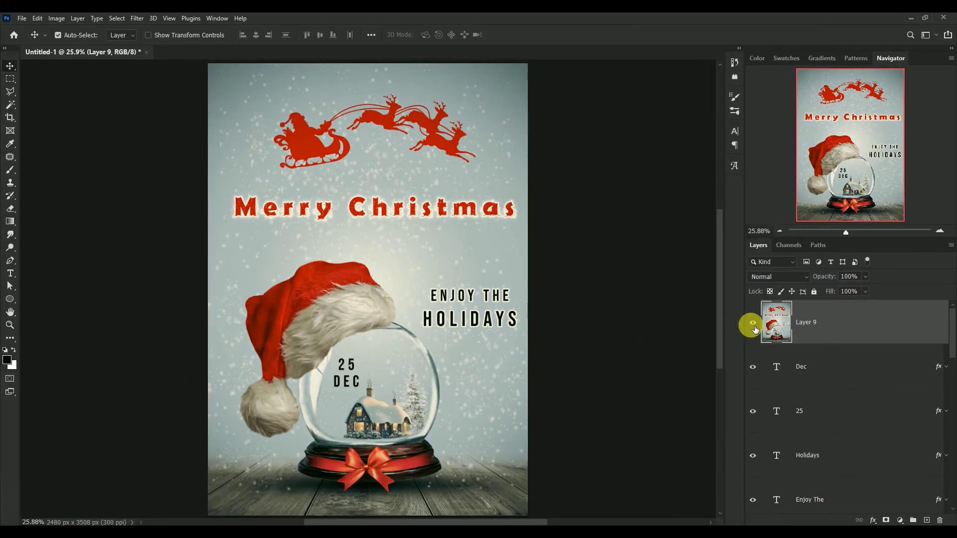
left_click(752, 323)
left_click(753, 323)
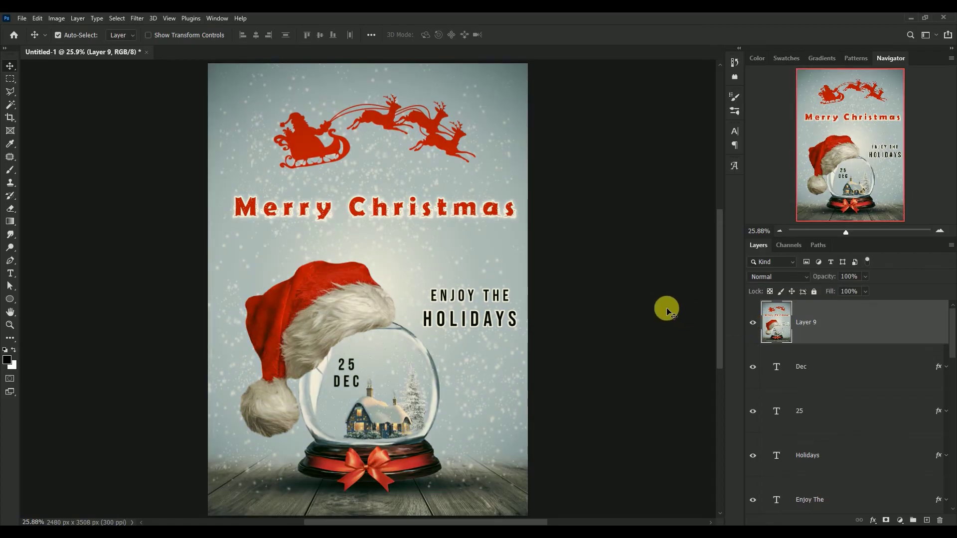
key("ctrl+minus")
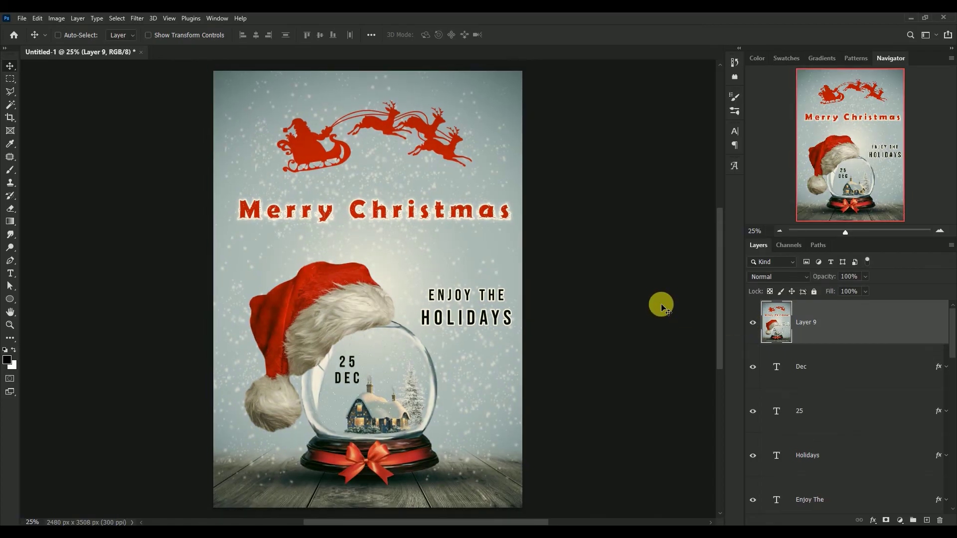
key("ctrl+plus")
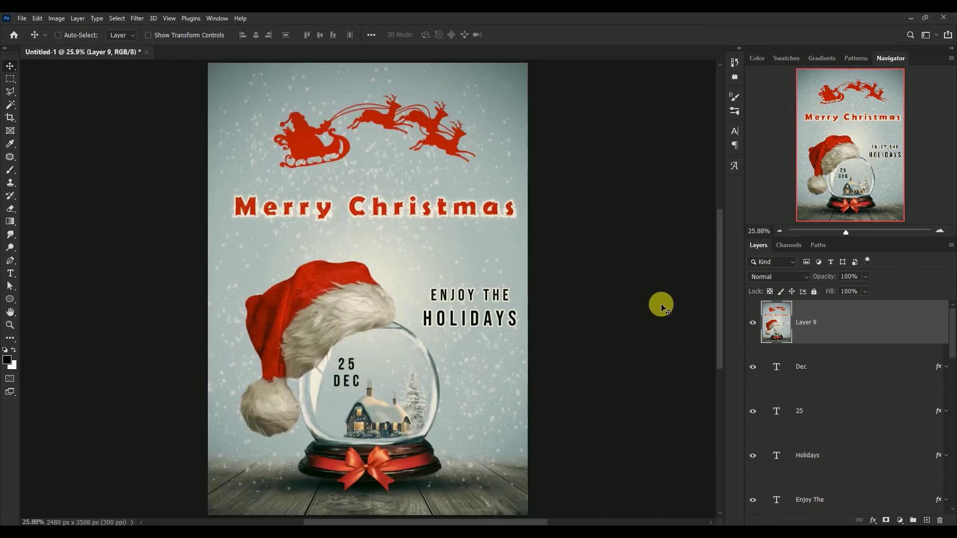